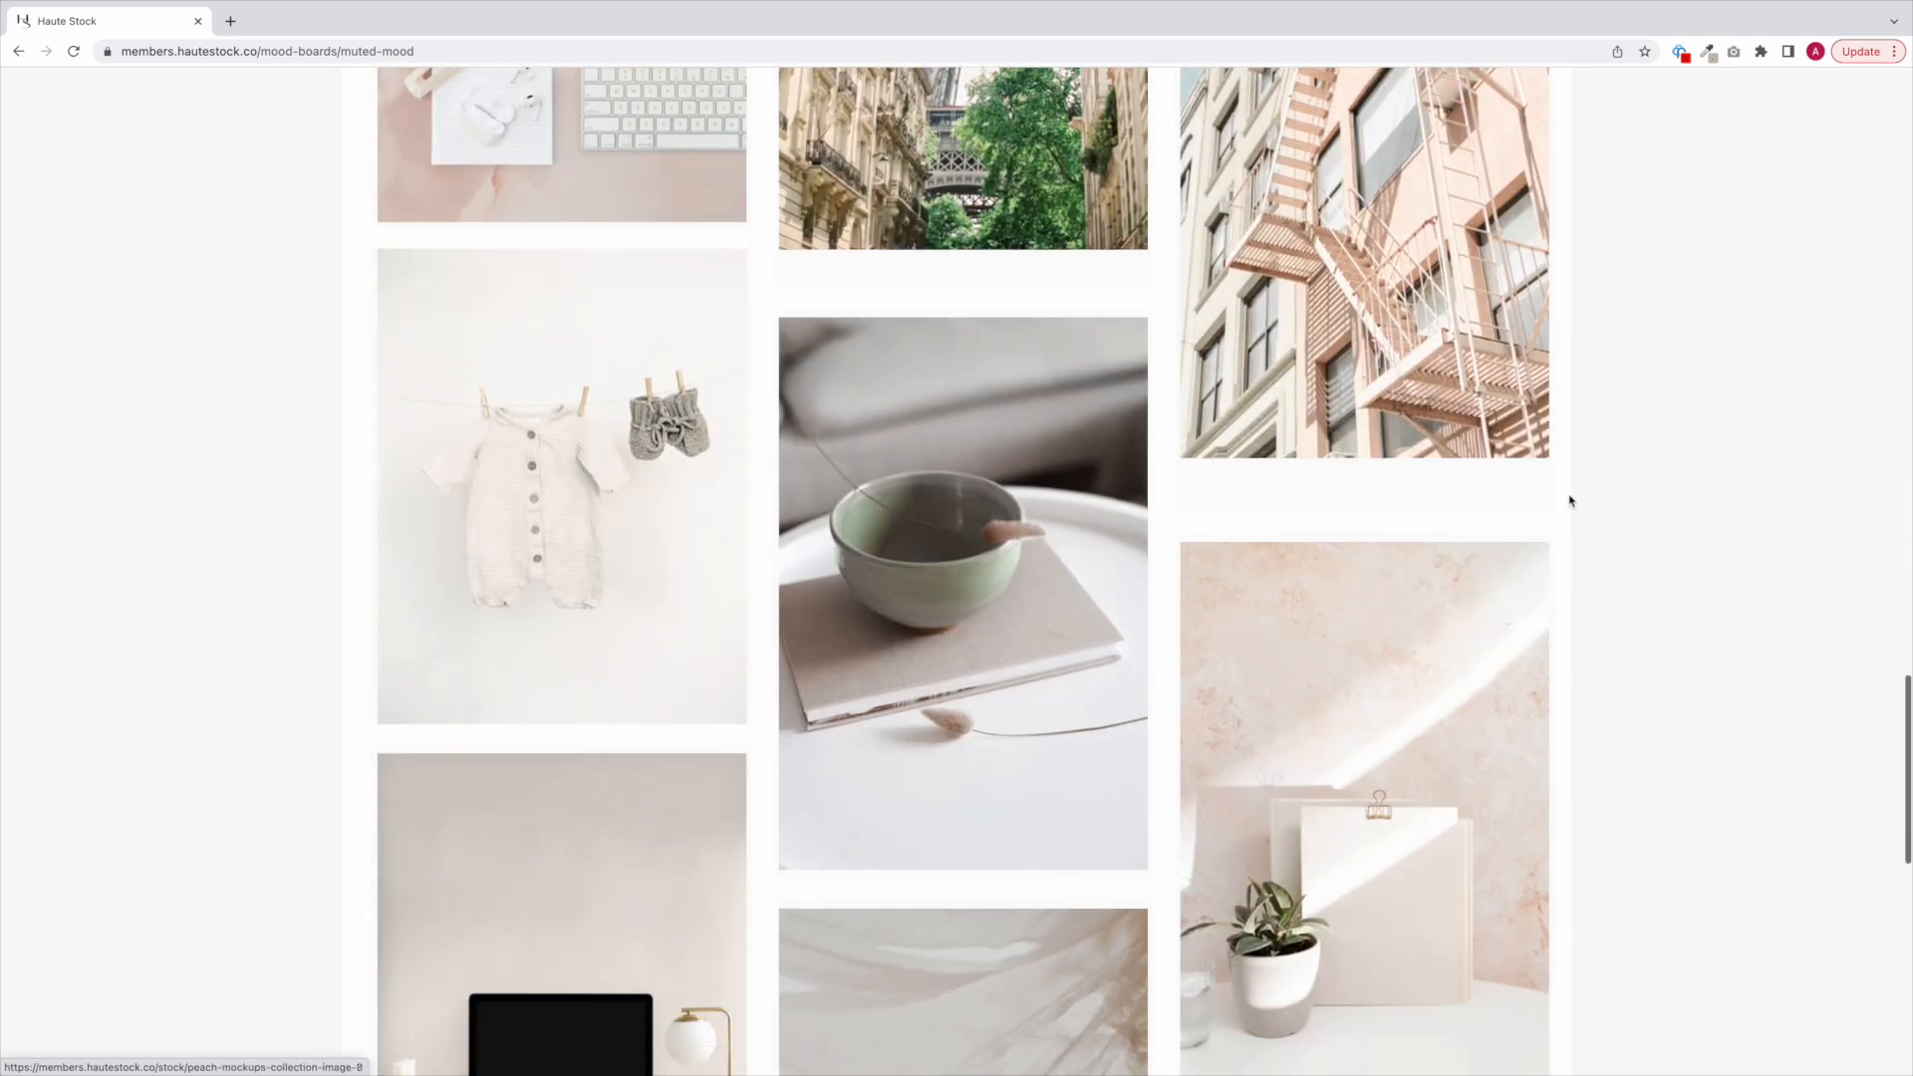
Step: Browse the stock photos in the muted-mood board and the My Favorites collection
mouse_move(1529, 486)
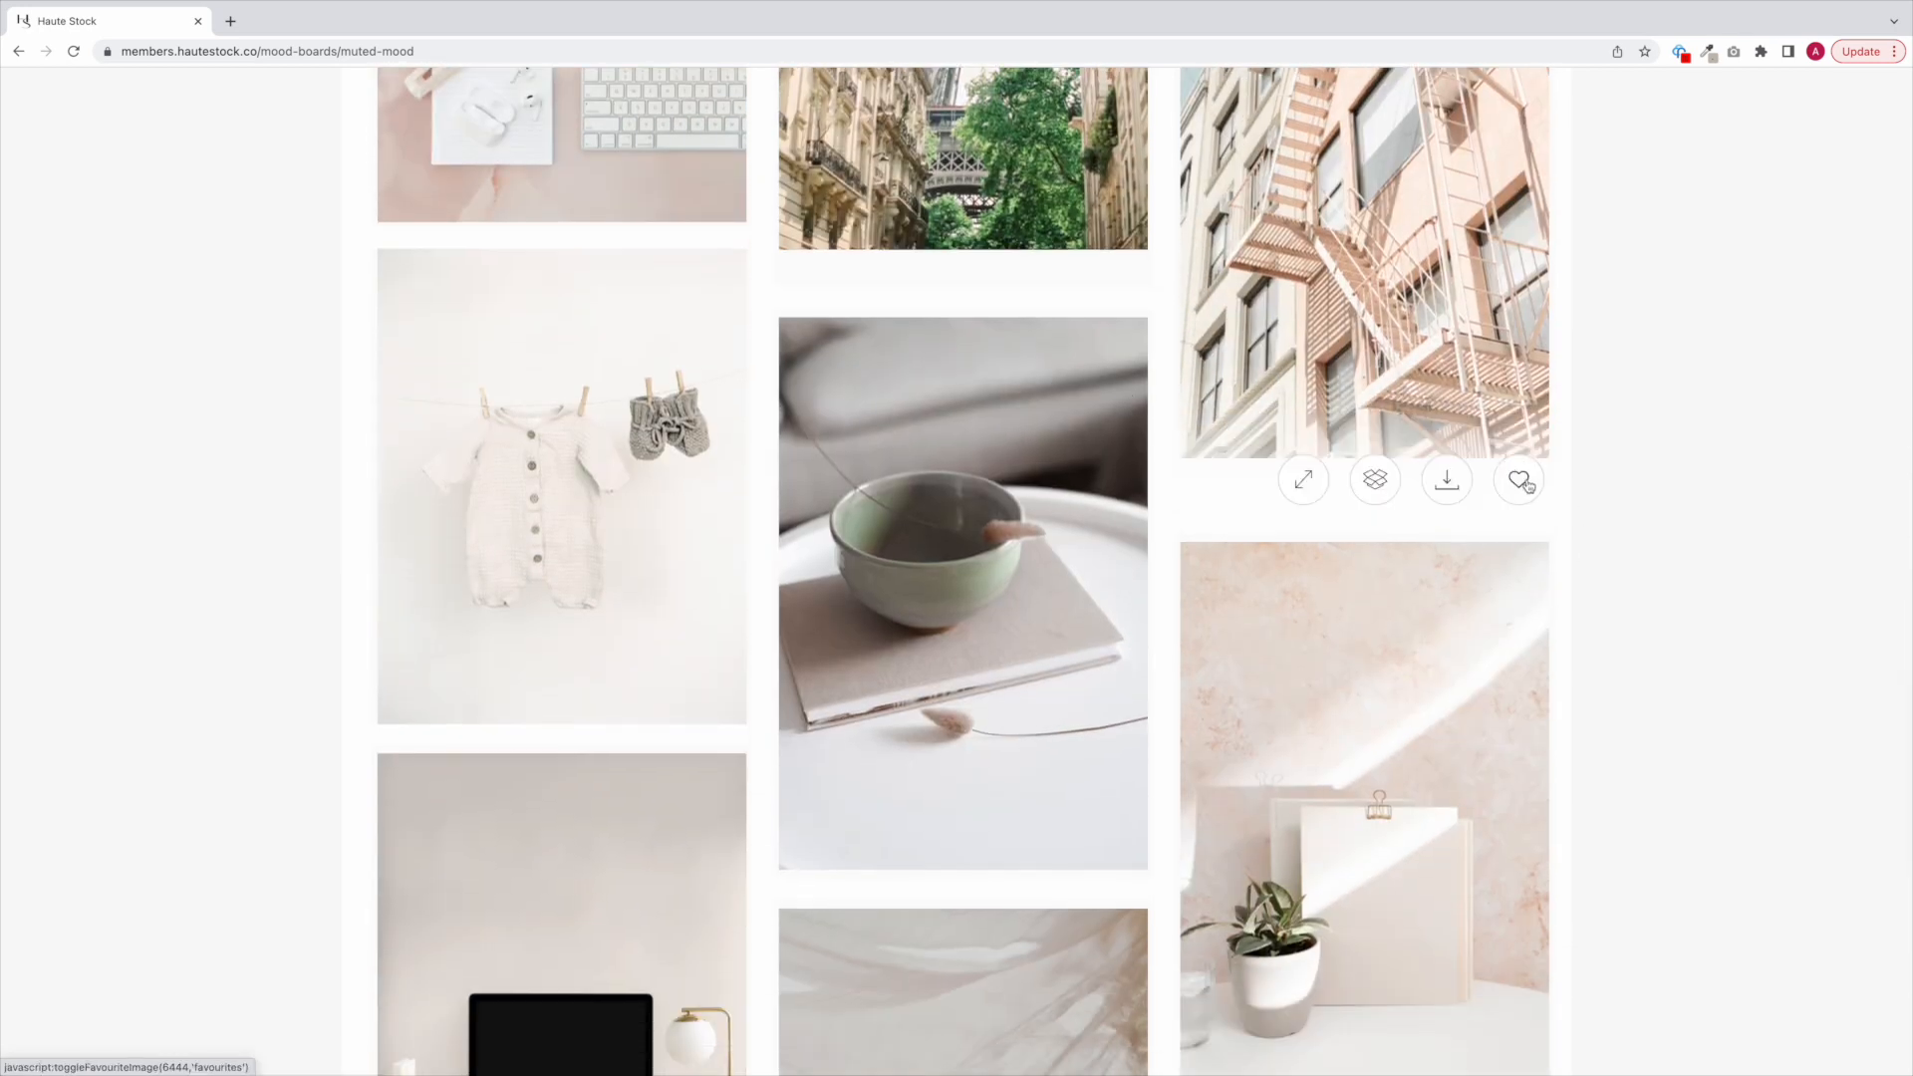
scroll(1529, 486, down, 6)
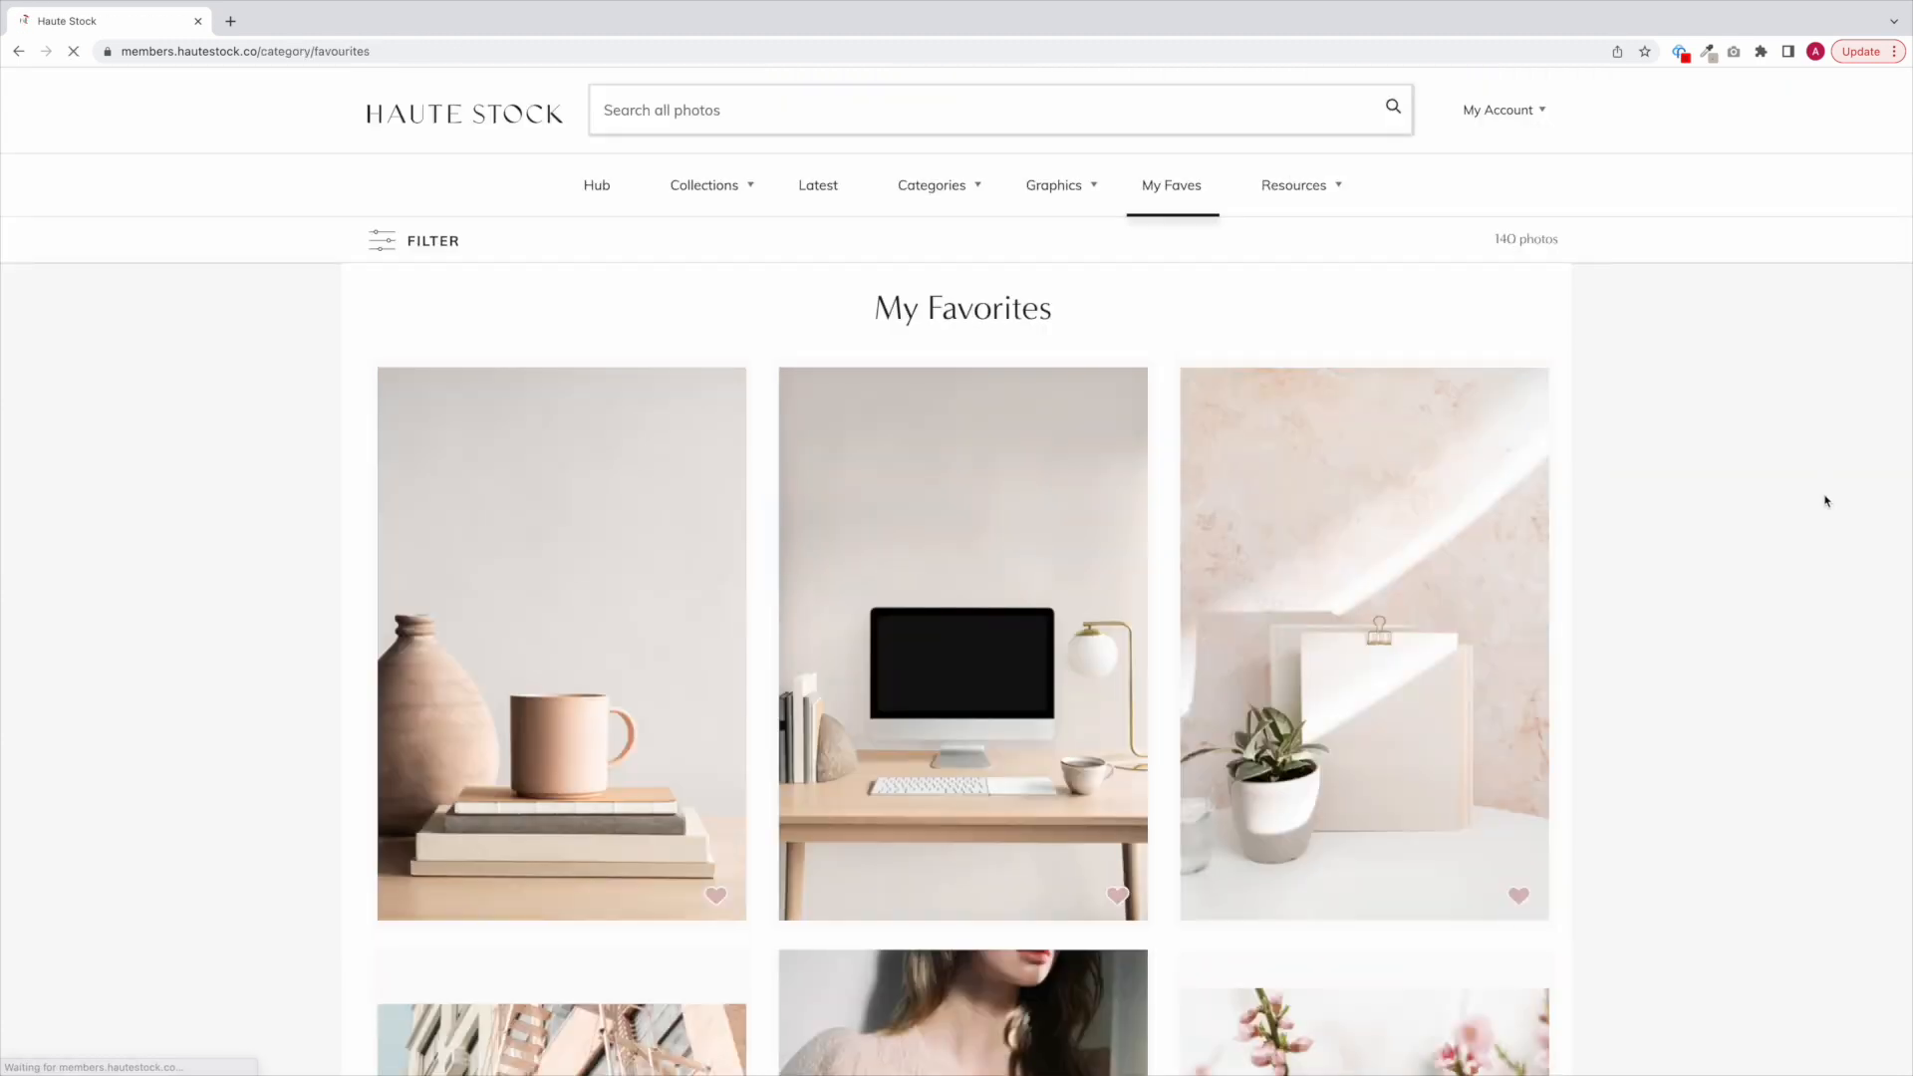
scroll(1826, 500, down, 10)
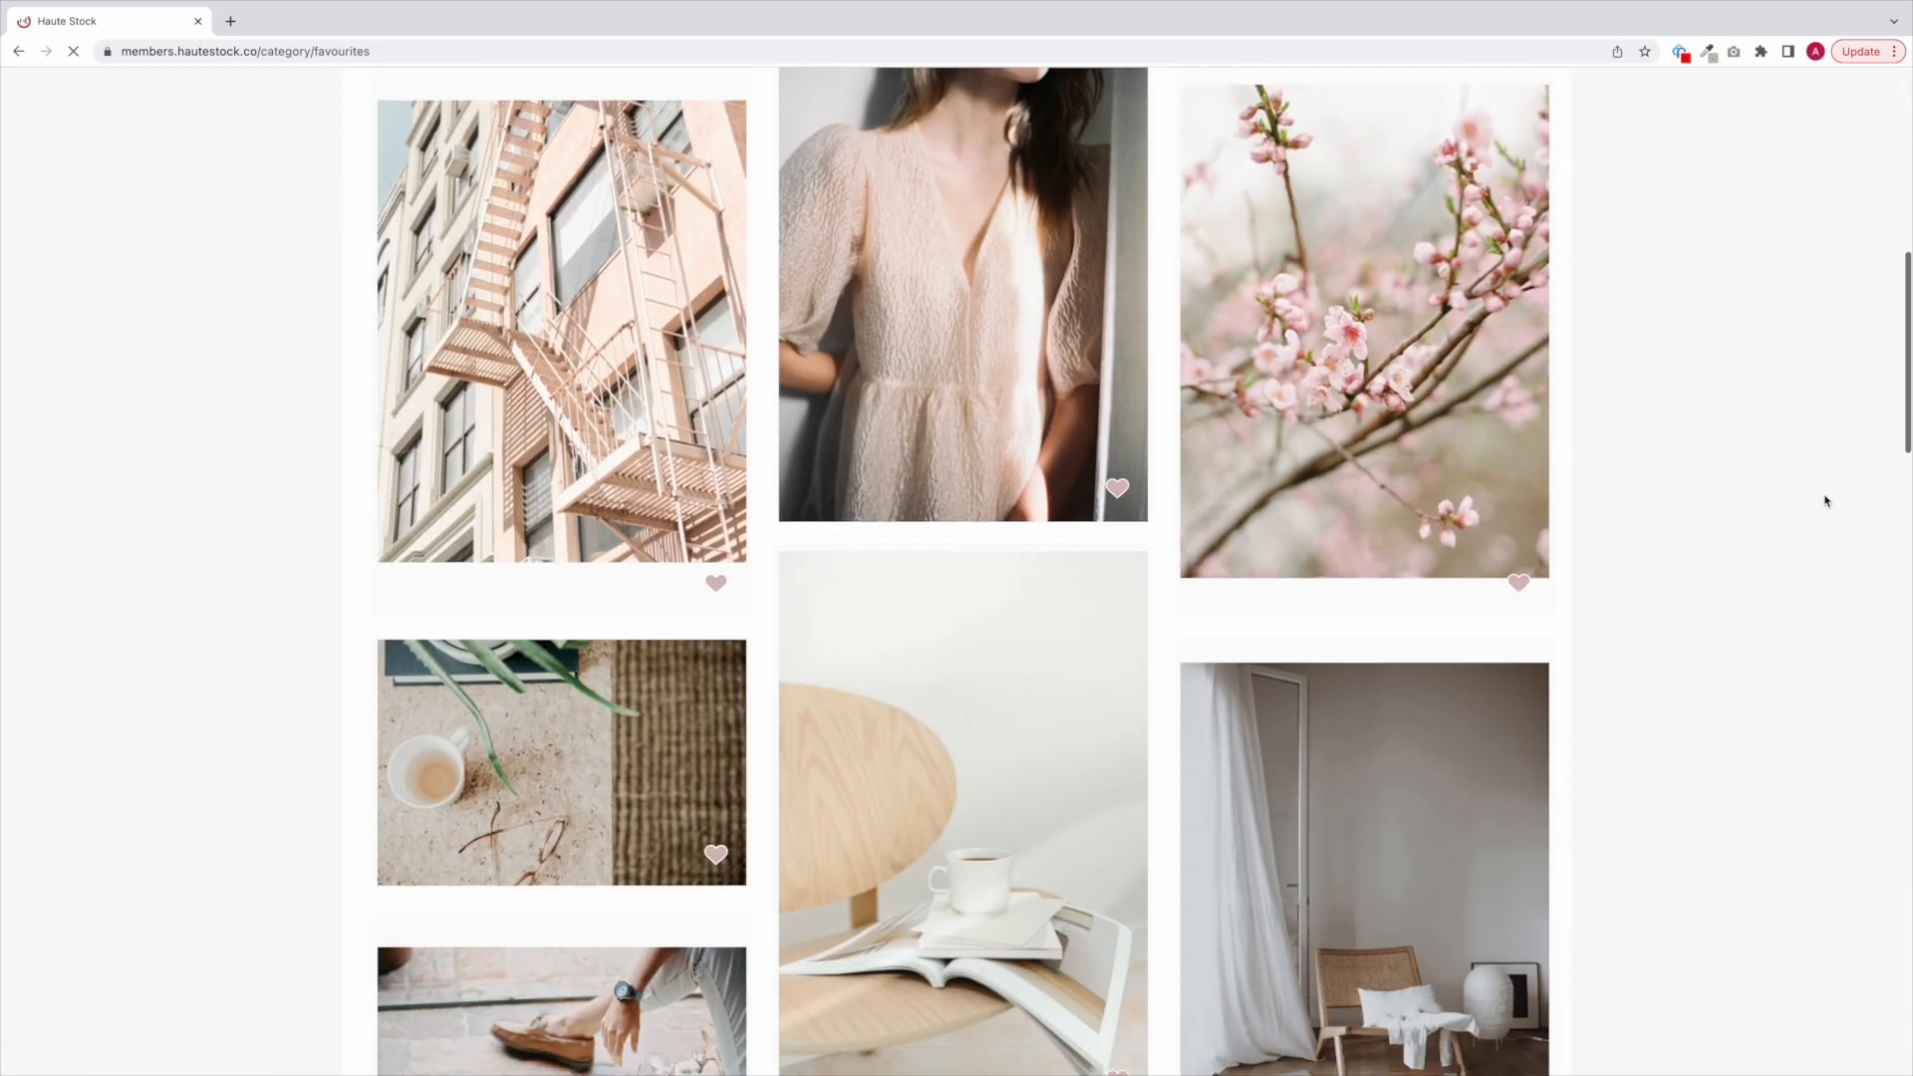
scroll(1826, 500, down, 12)
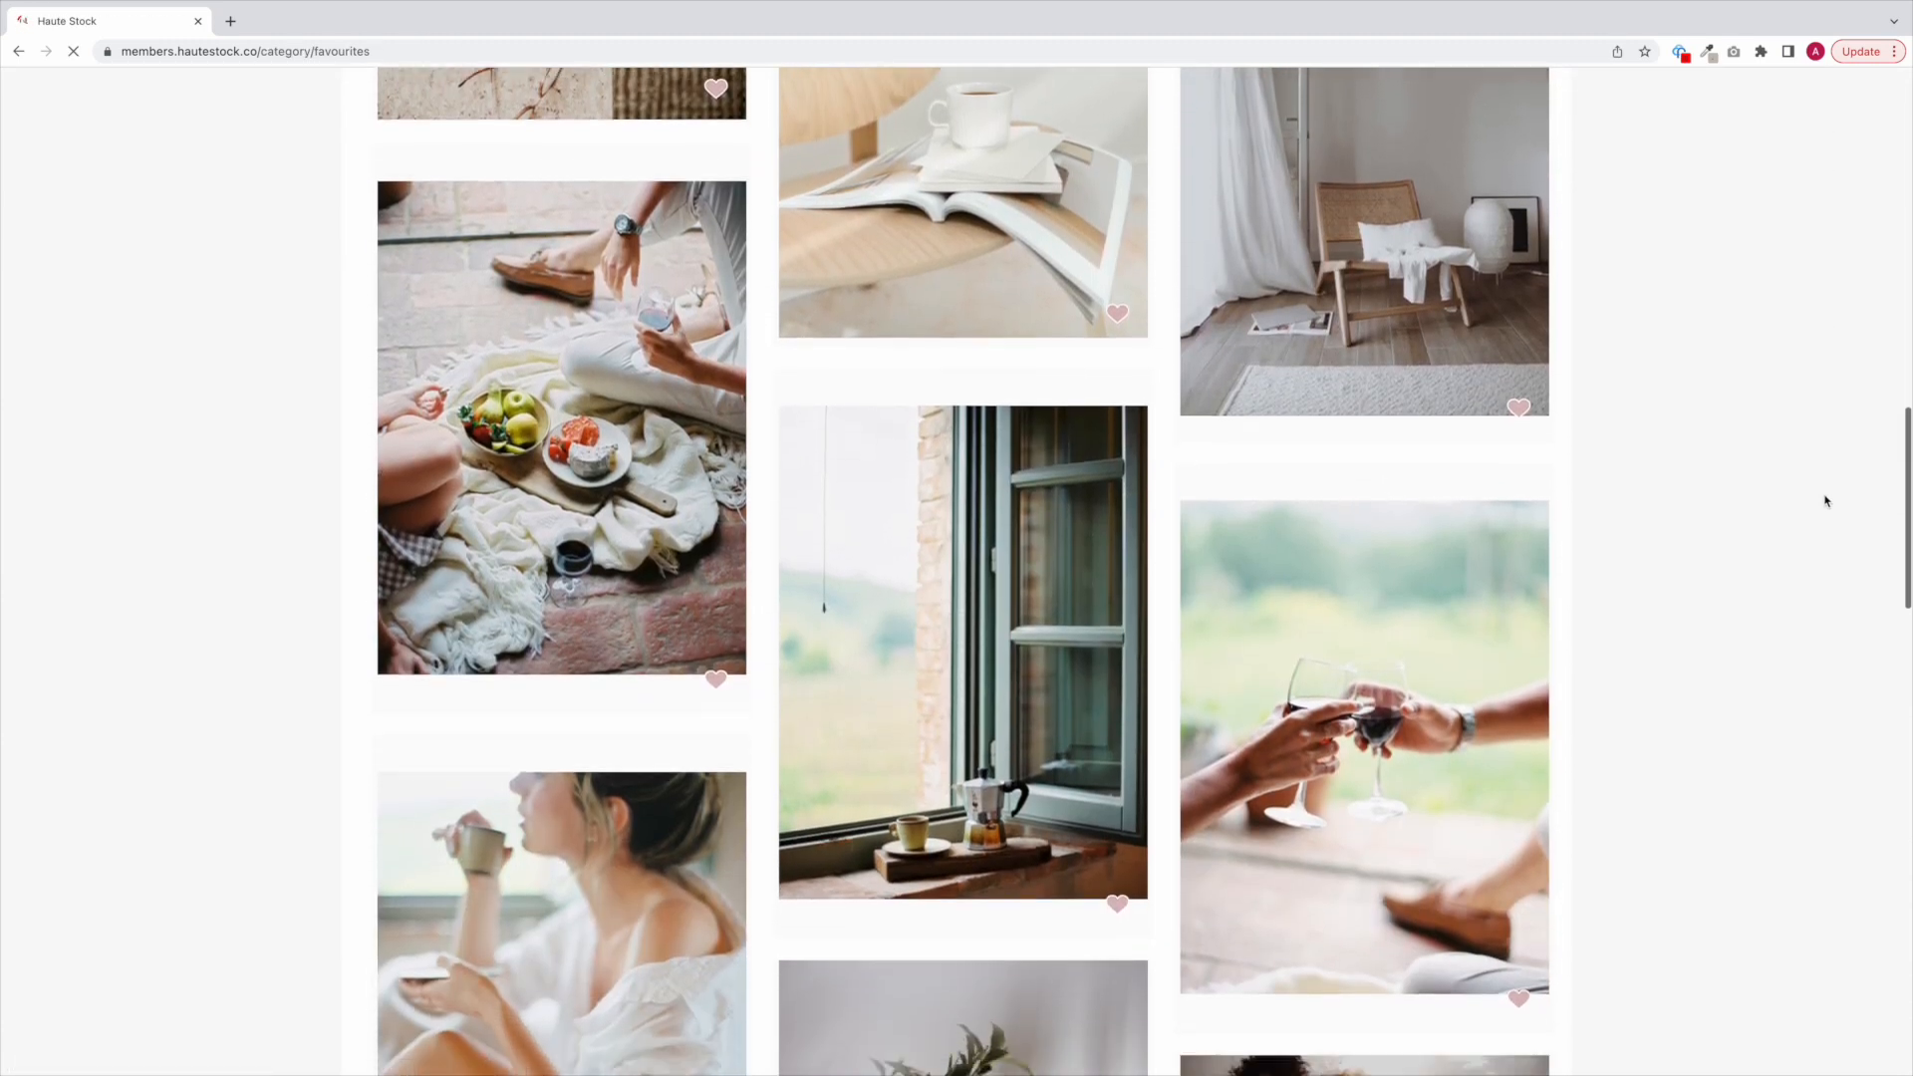
scroll(1826, 500, down, 3)
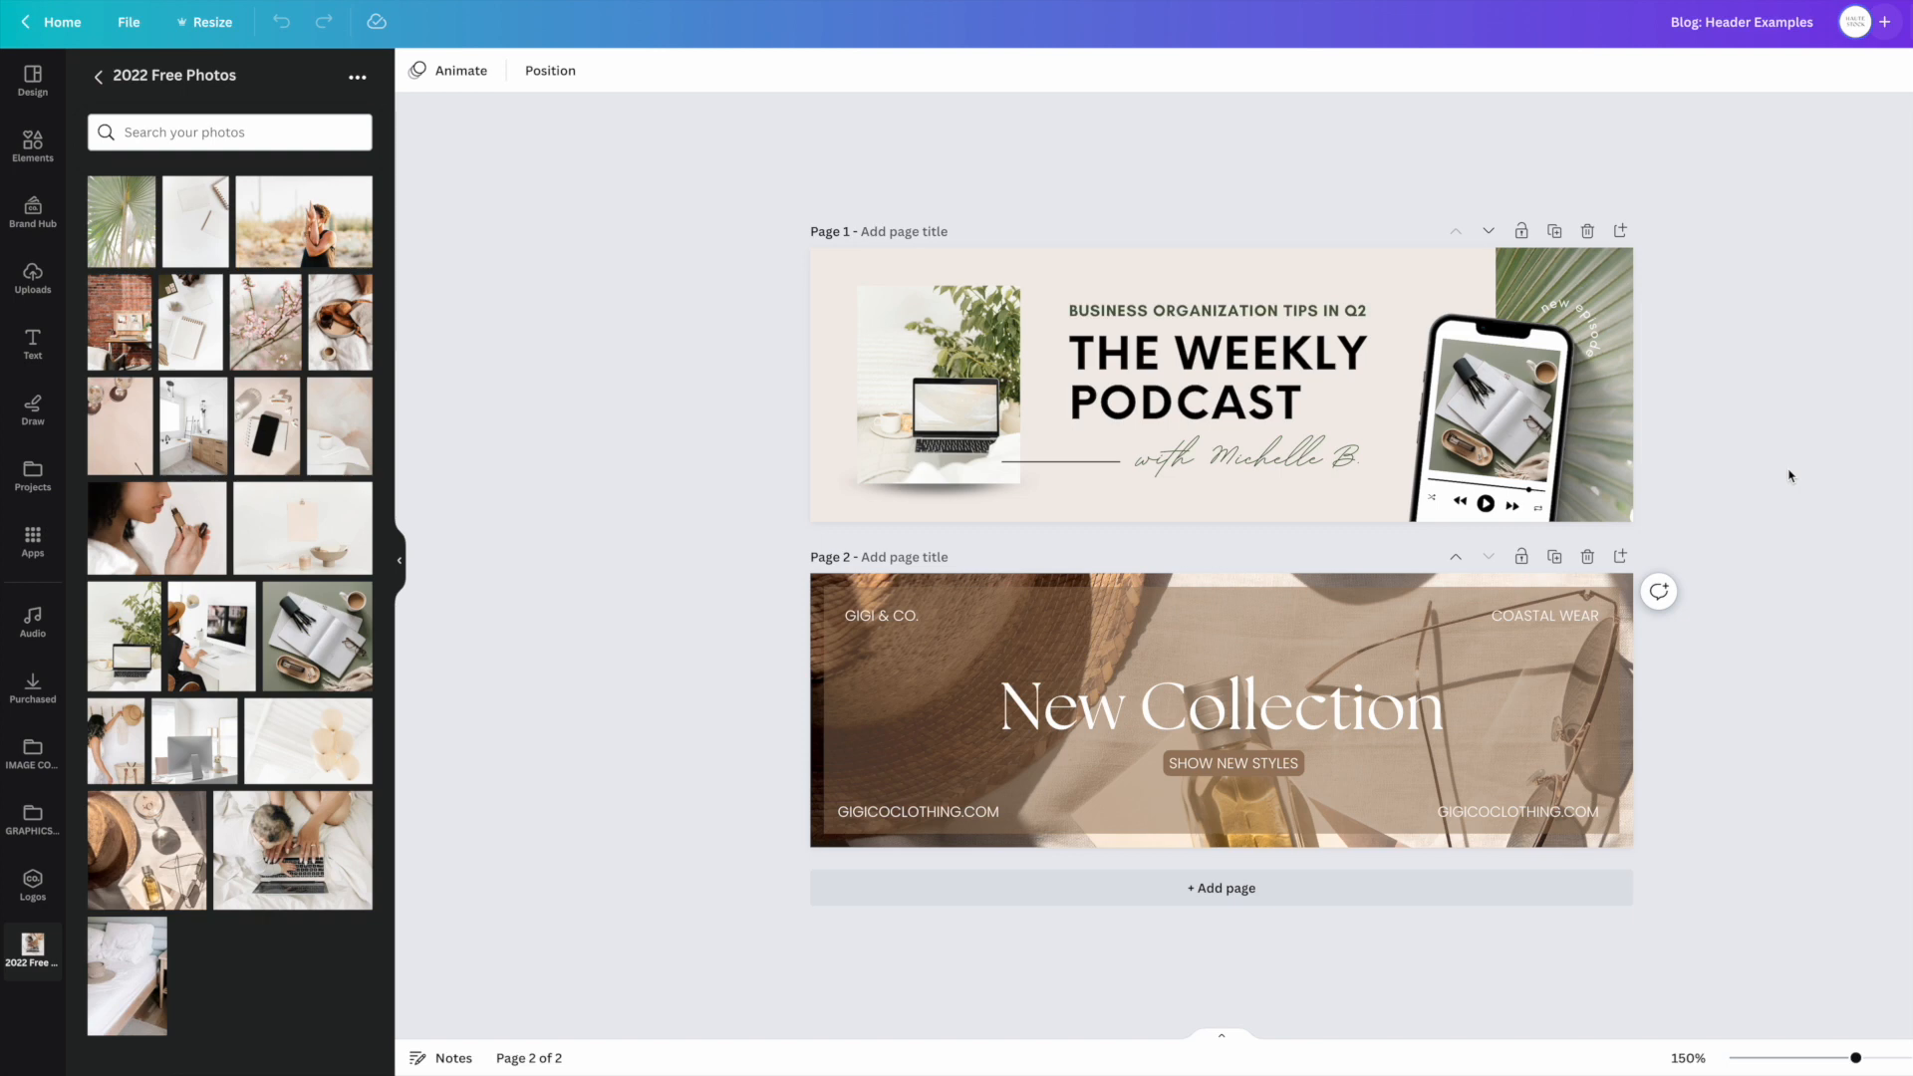
Step: In Canva, examine the SHOW NEW STYLES label and the brown overlay's transparency on the New Collection header
click(1233, 761)
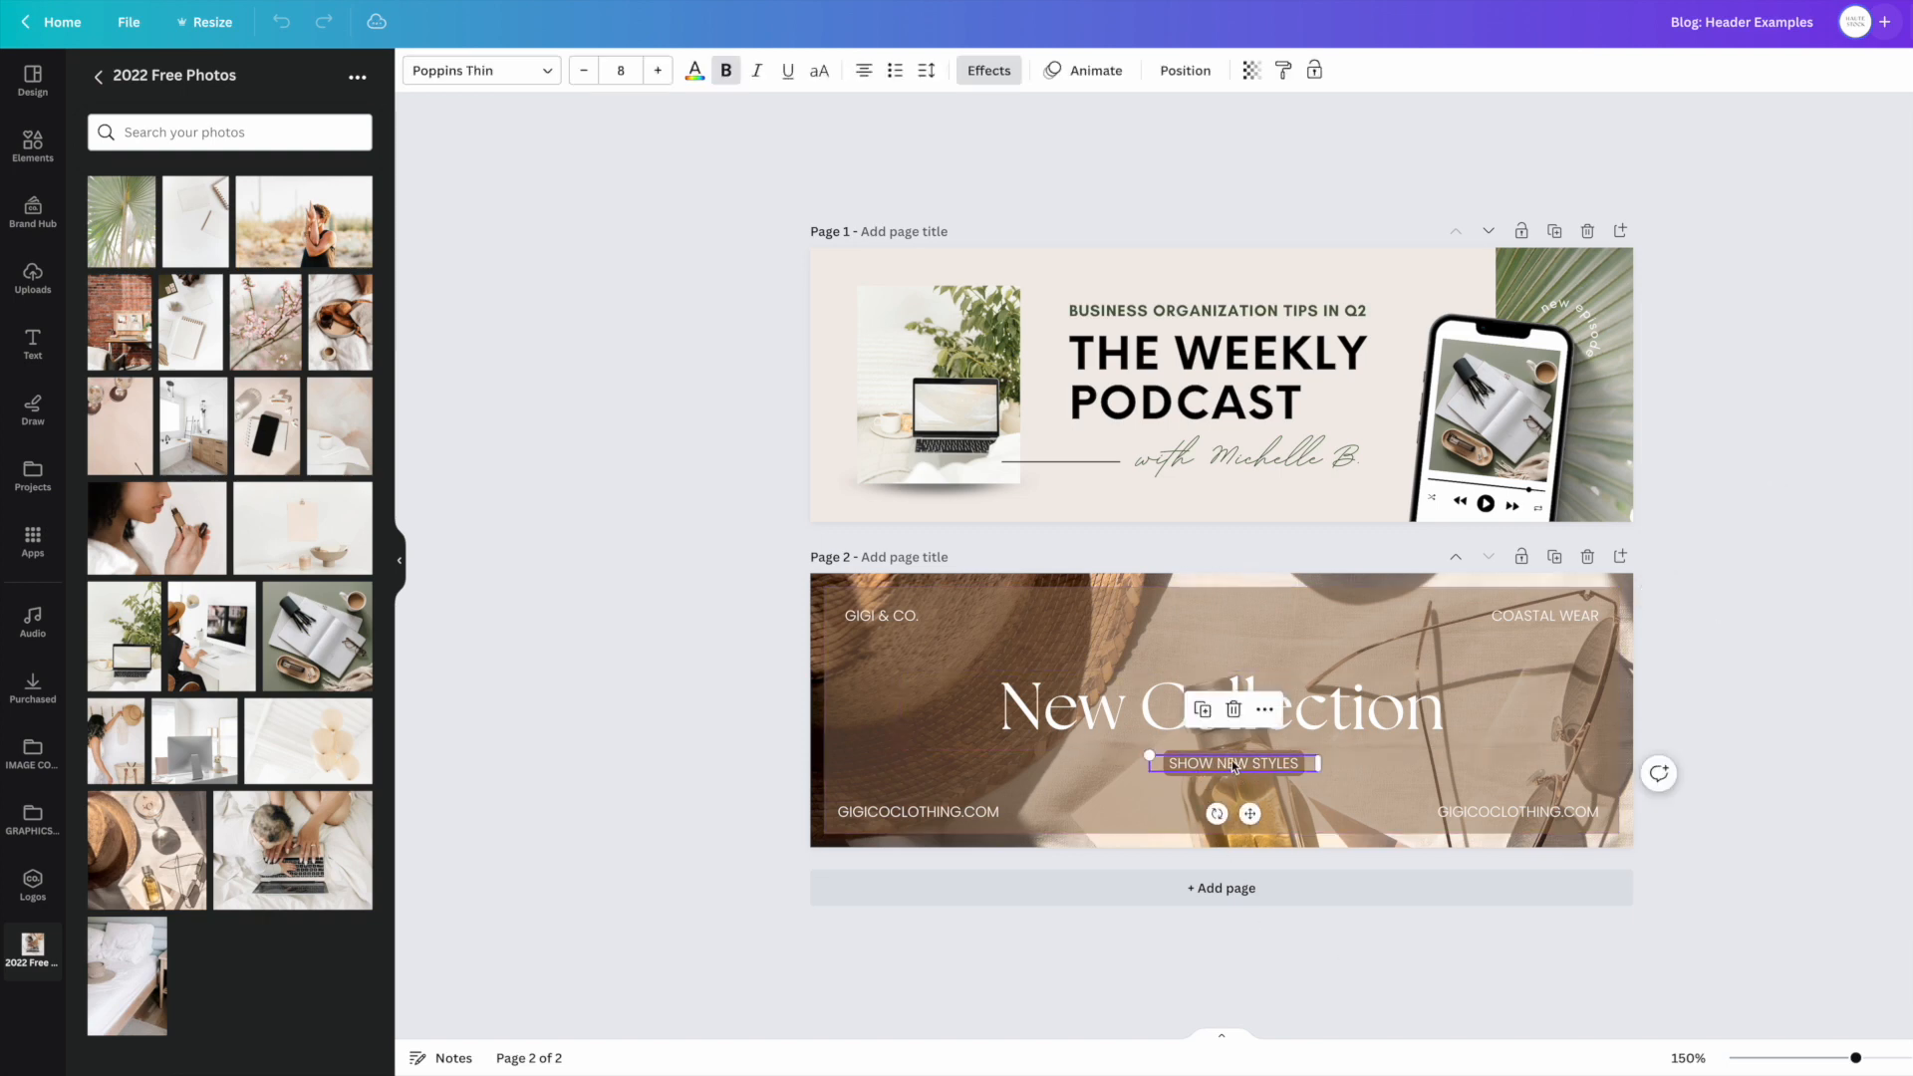
click(1776, 833)
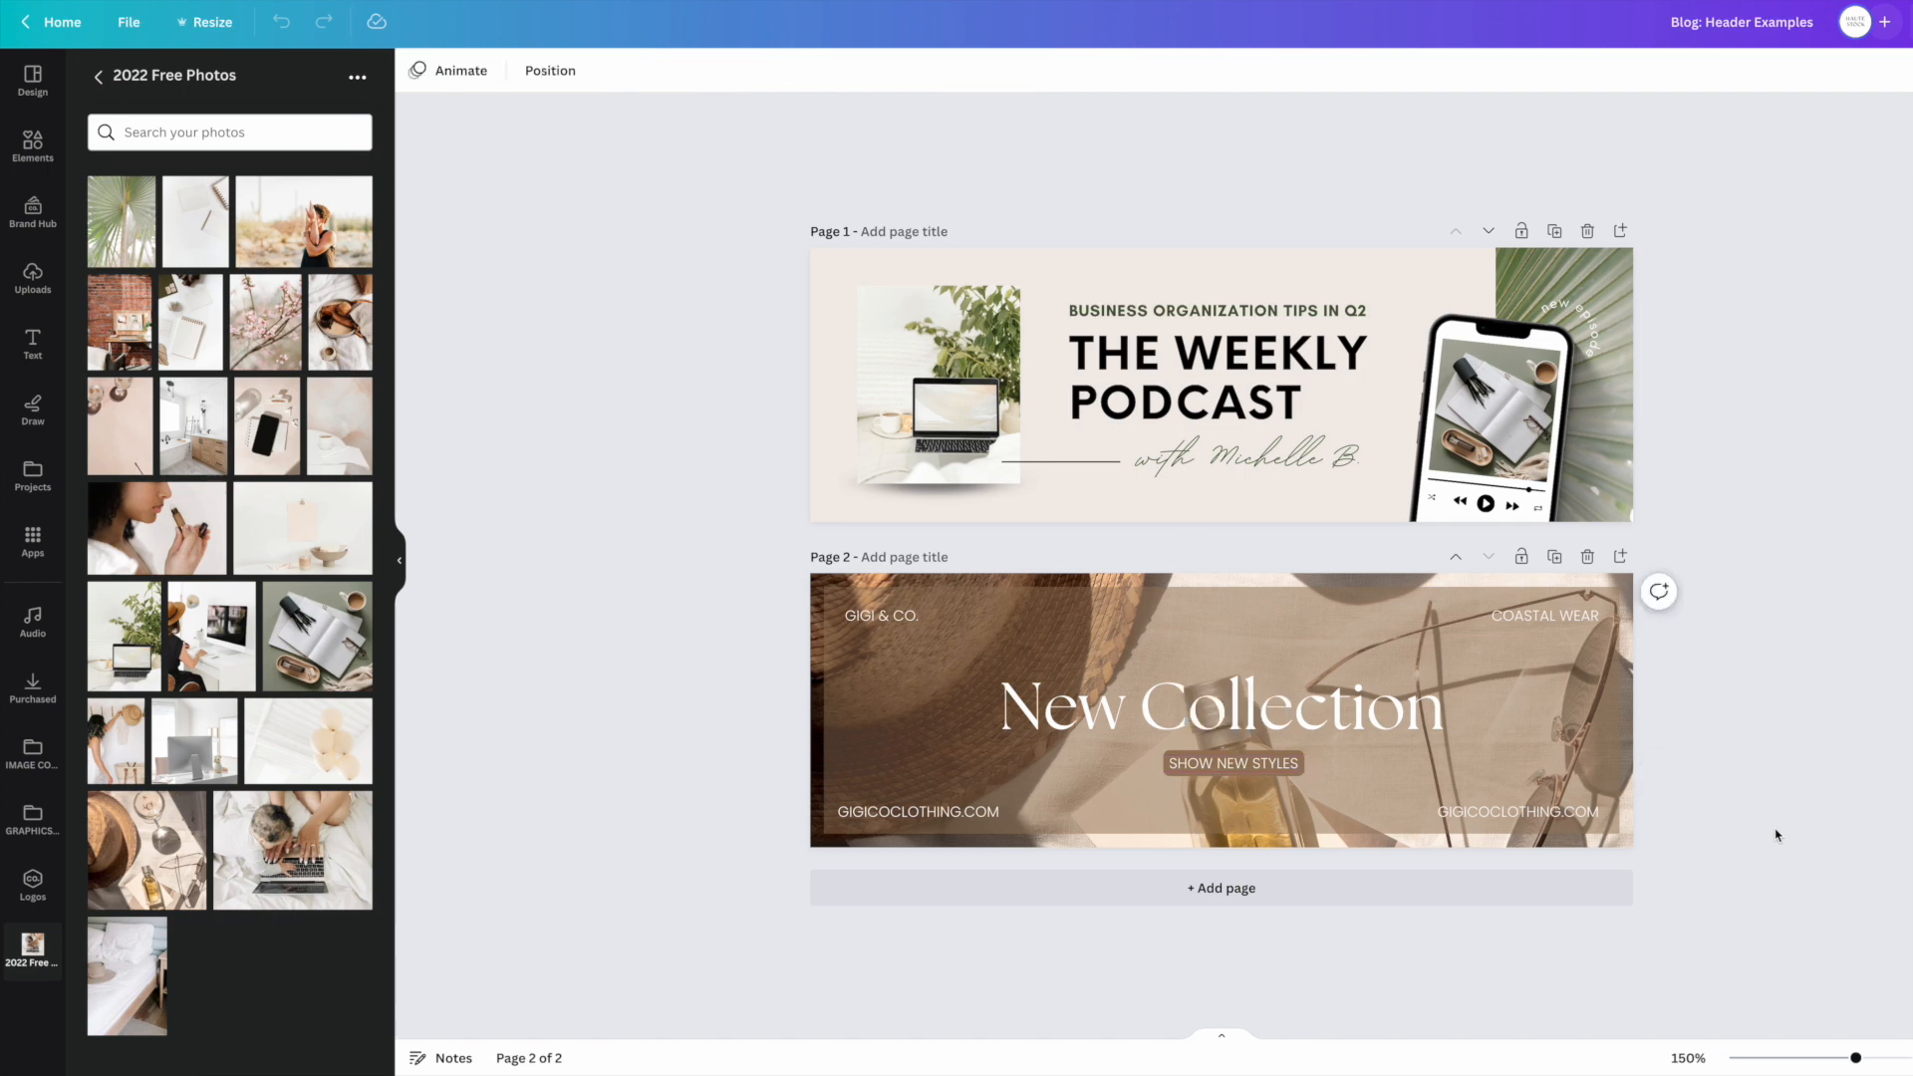
click(1192, 614)
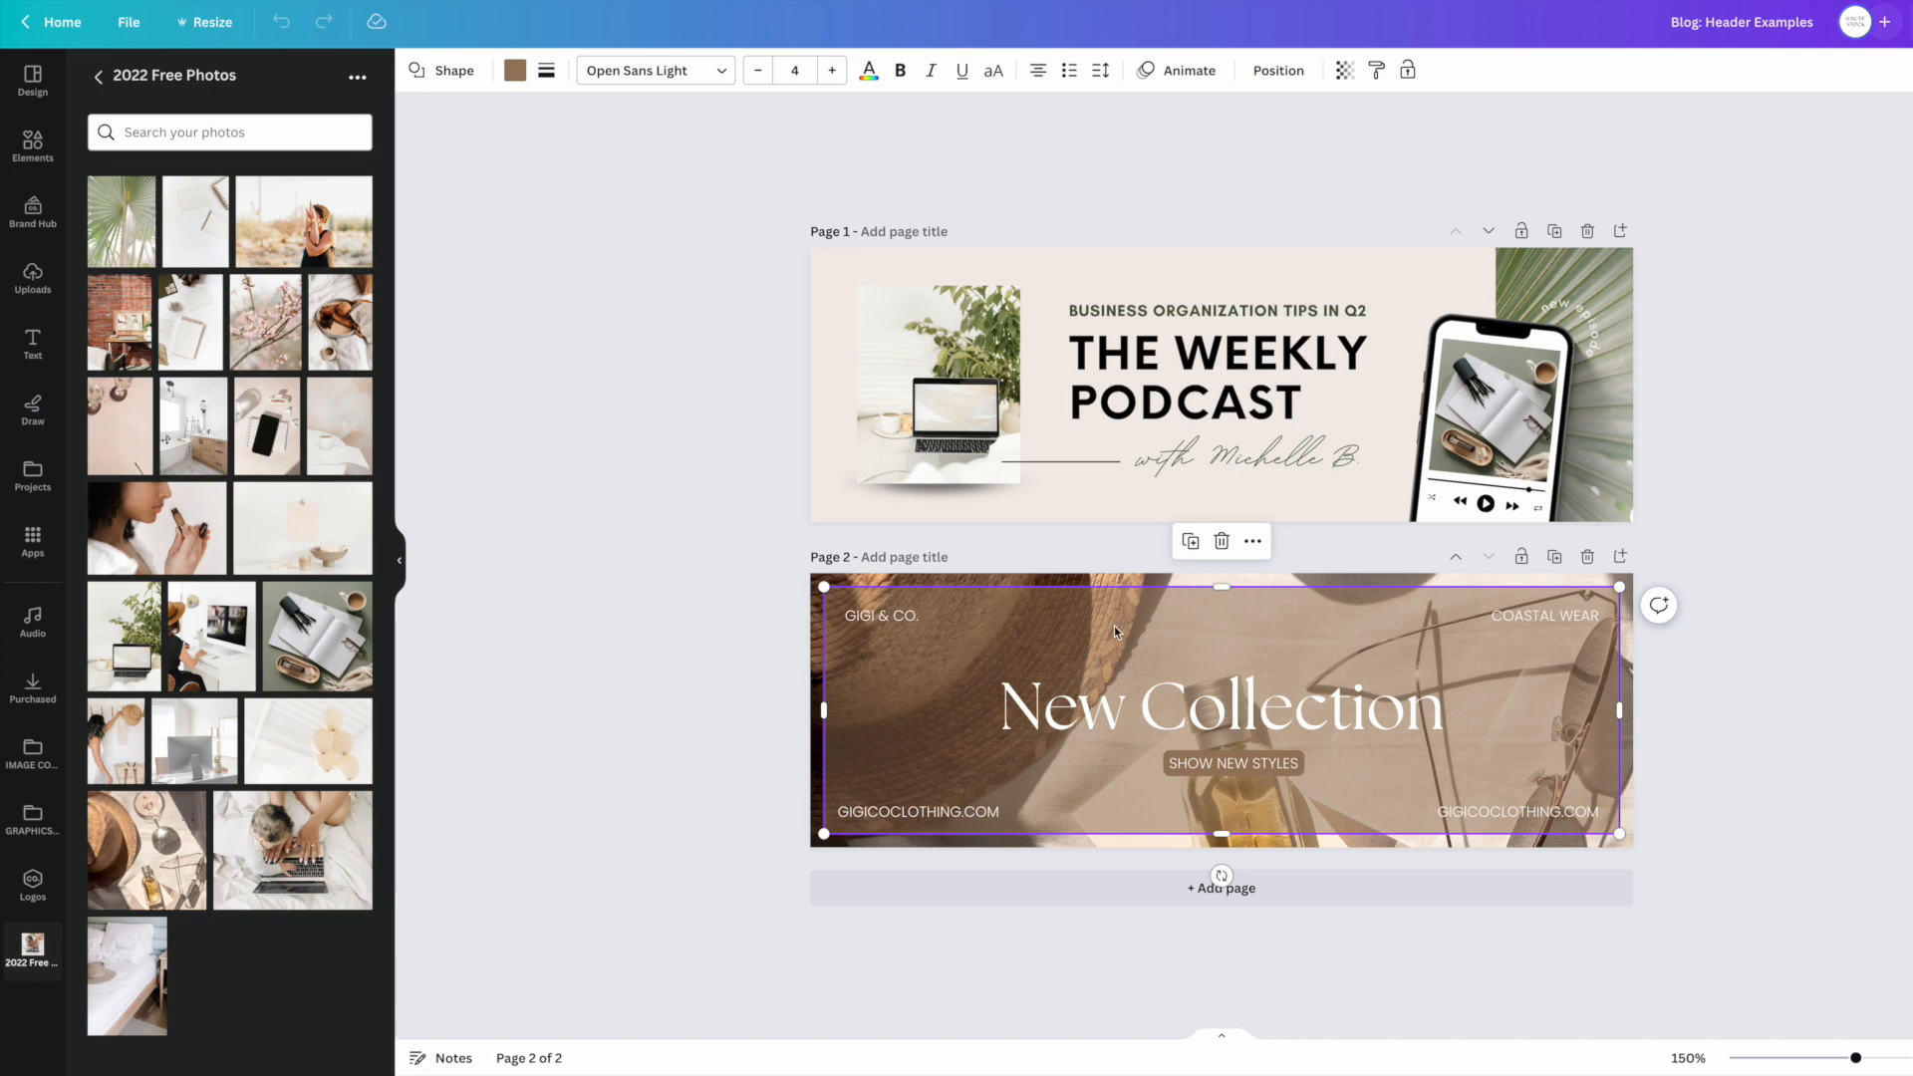
click(1347, 74)
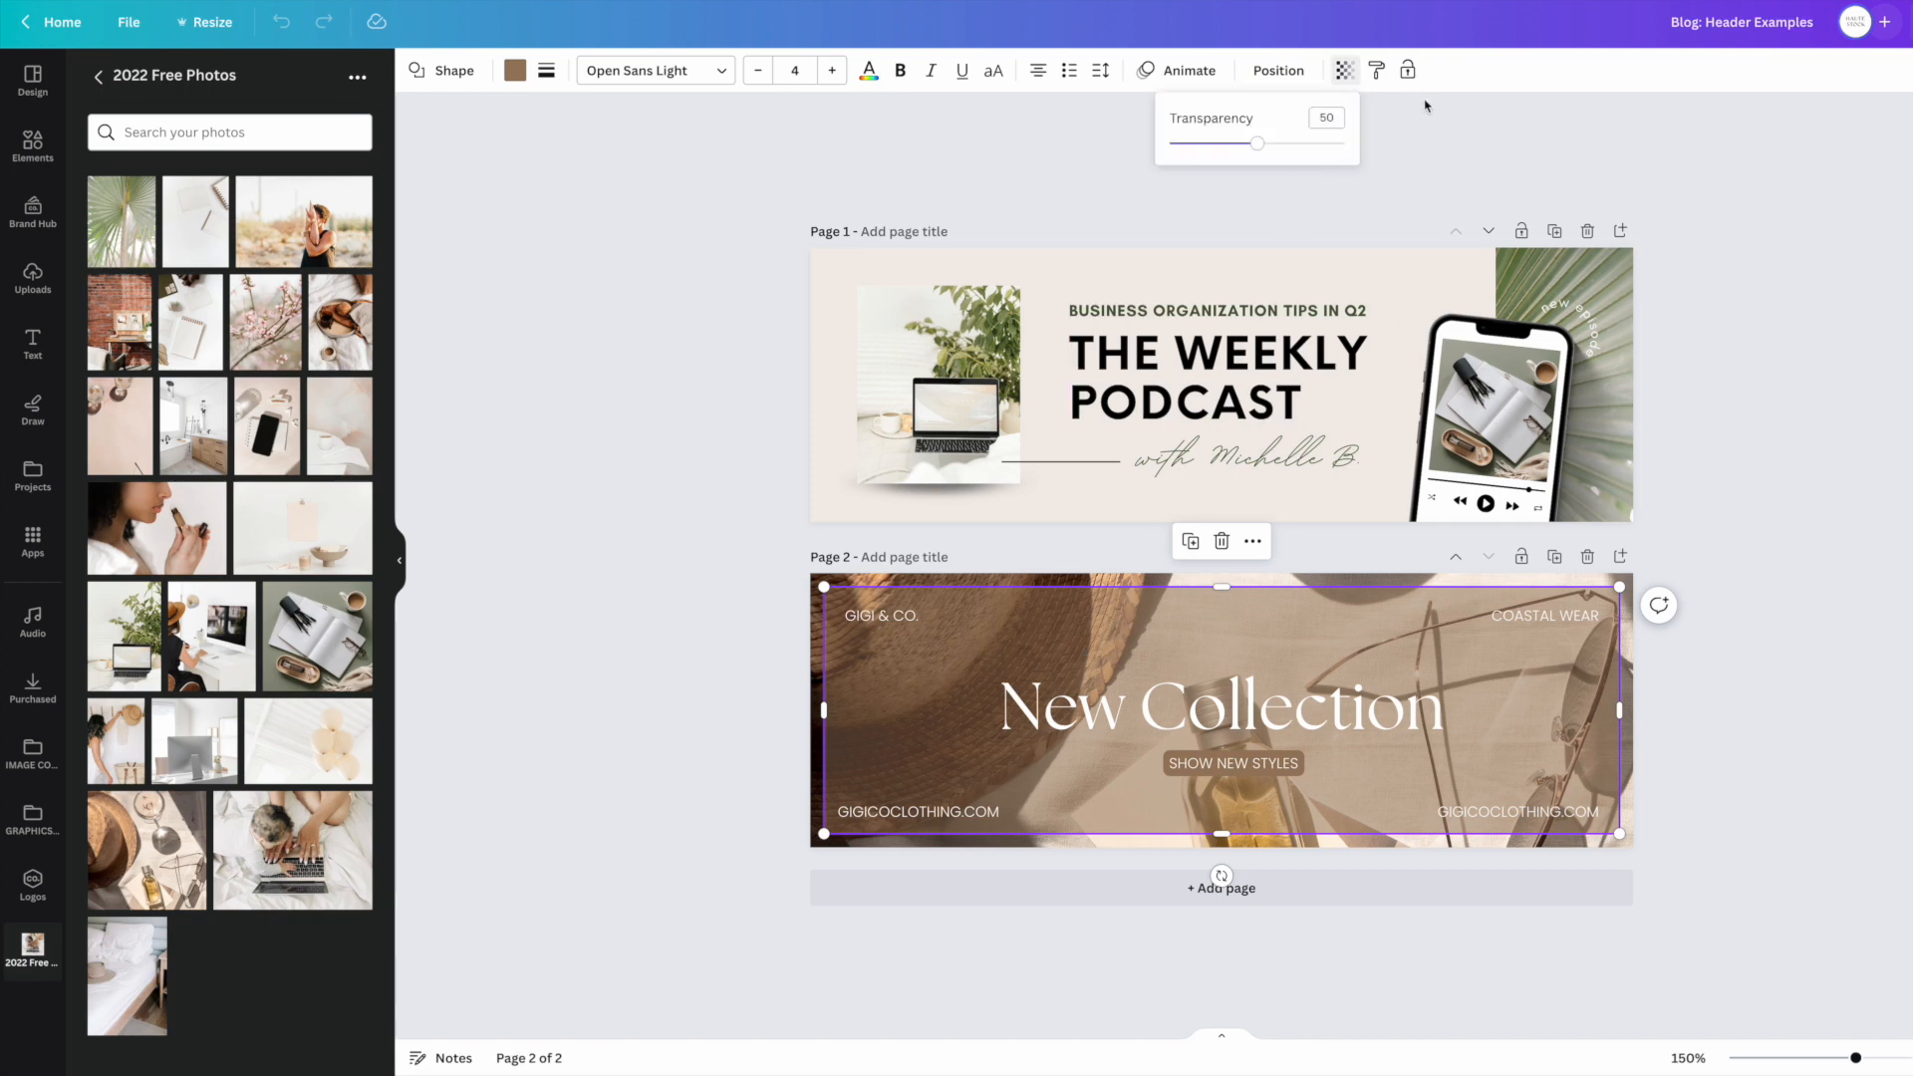
click(1559, 133)
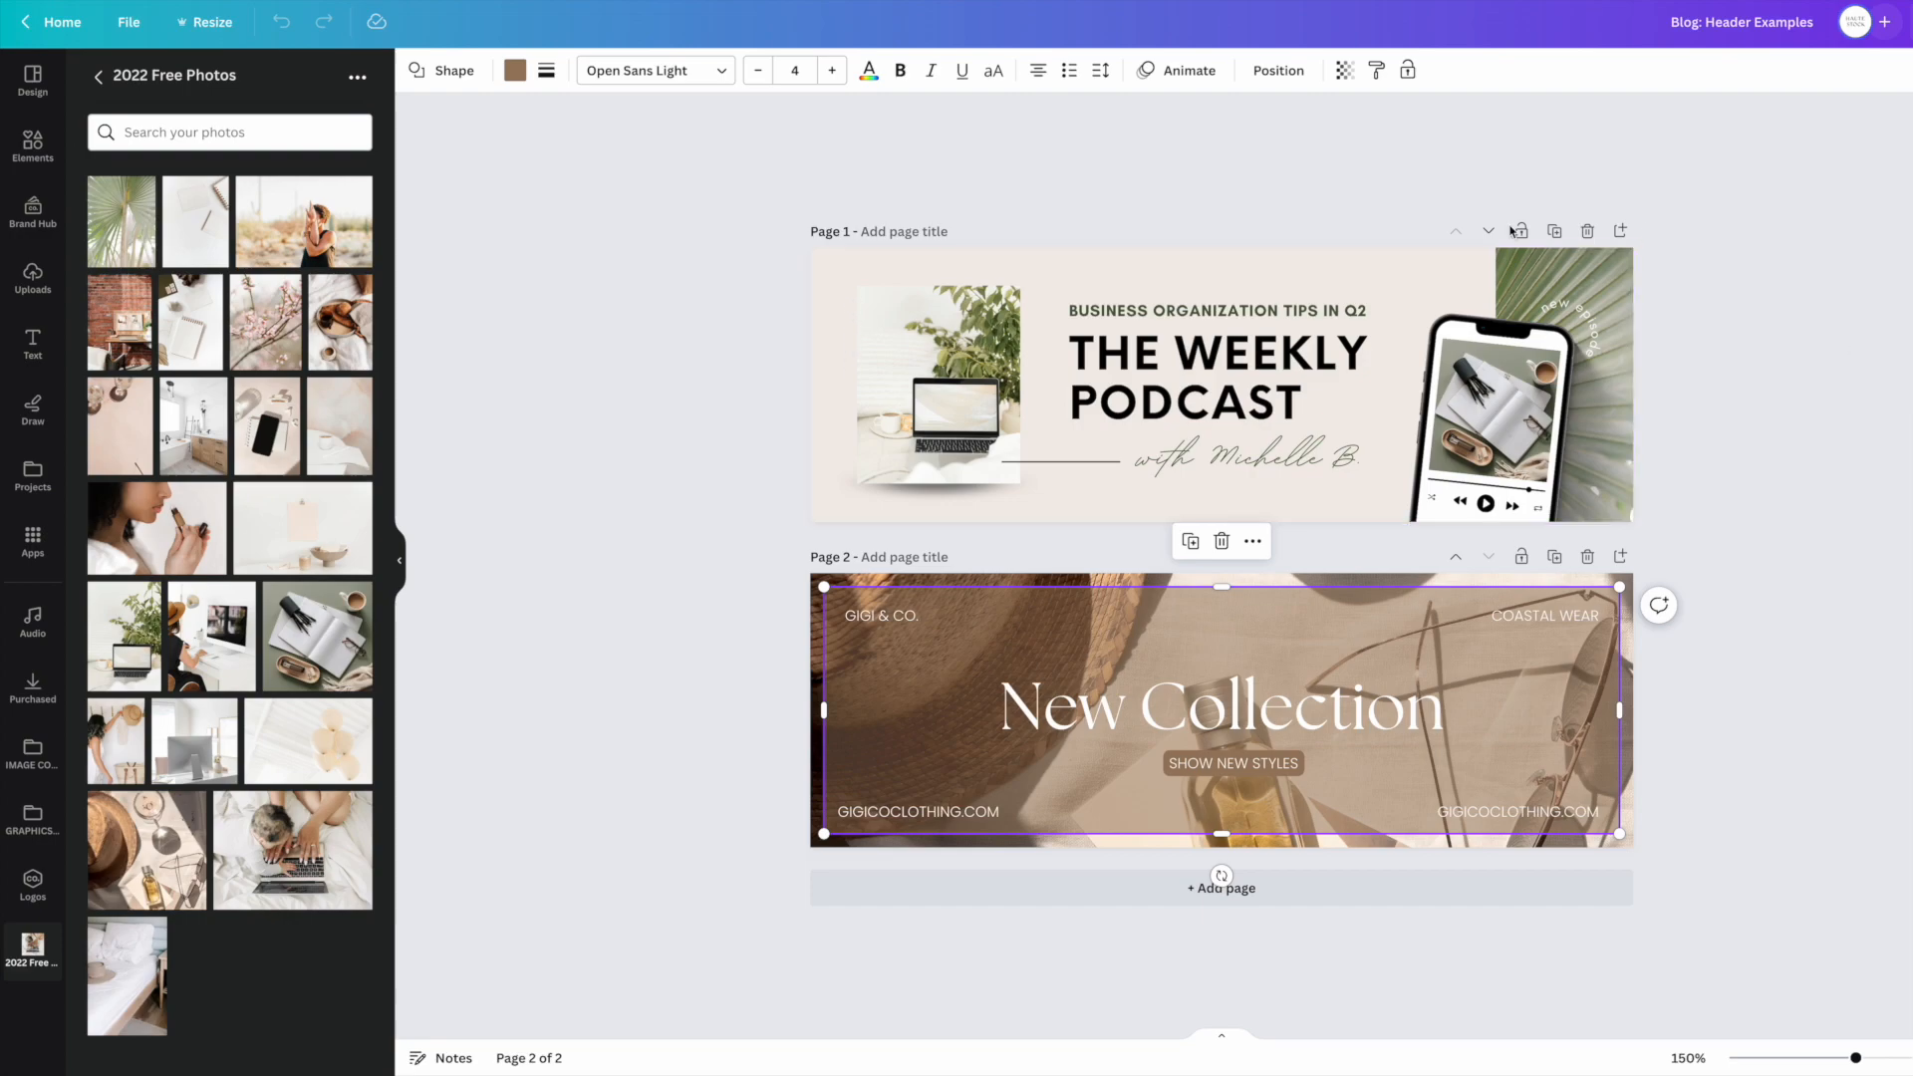
click(815, 349)
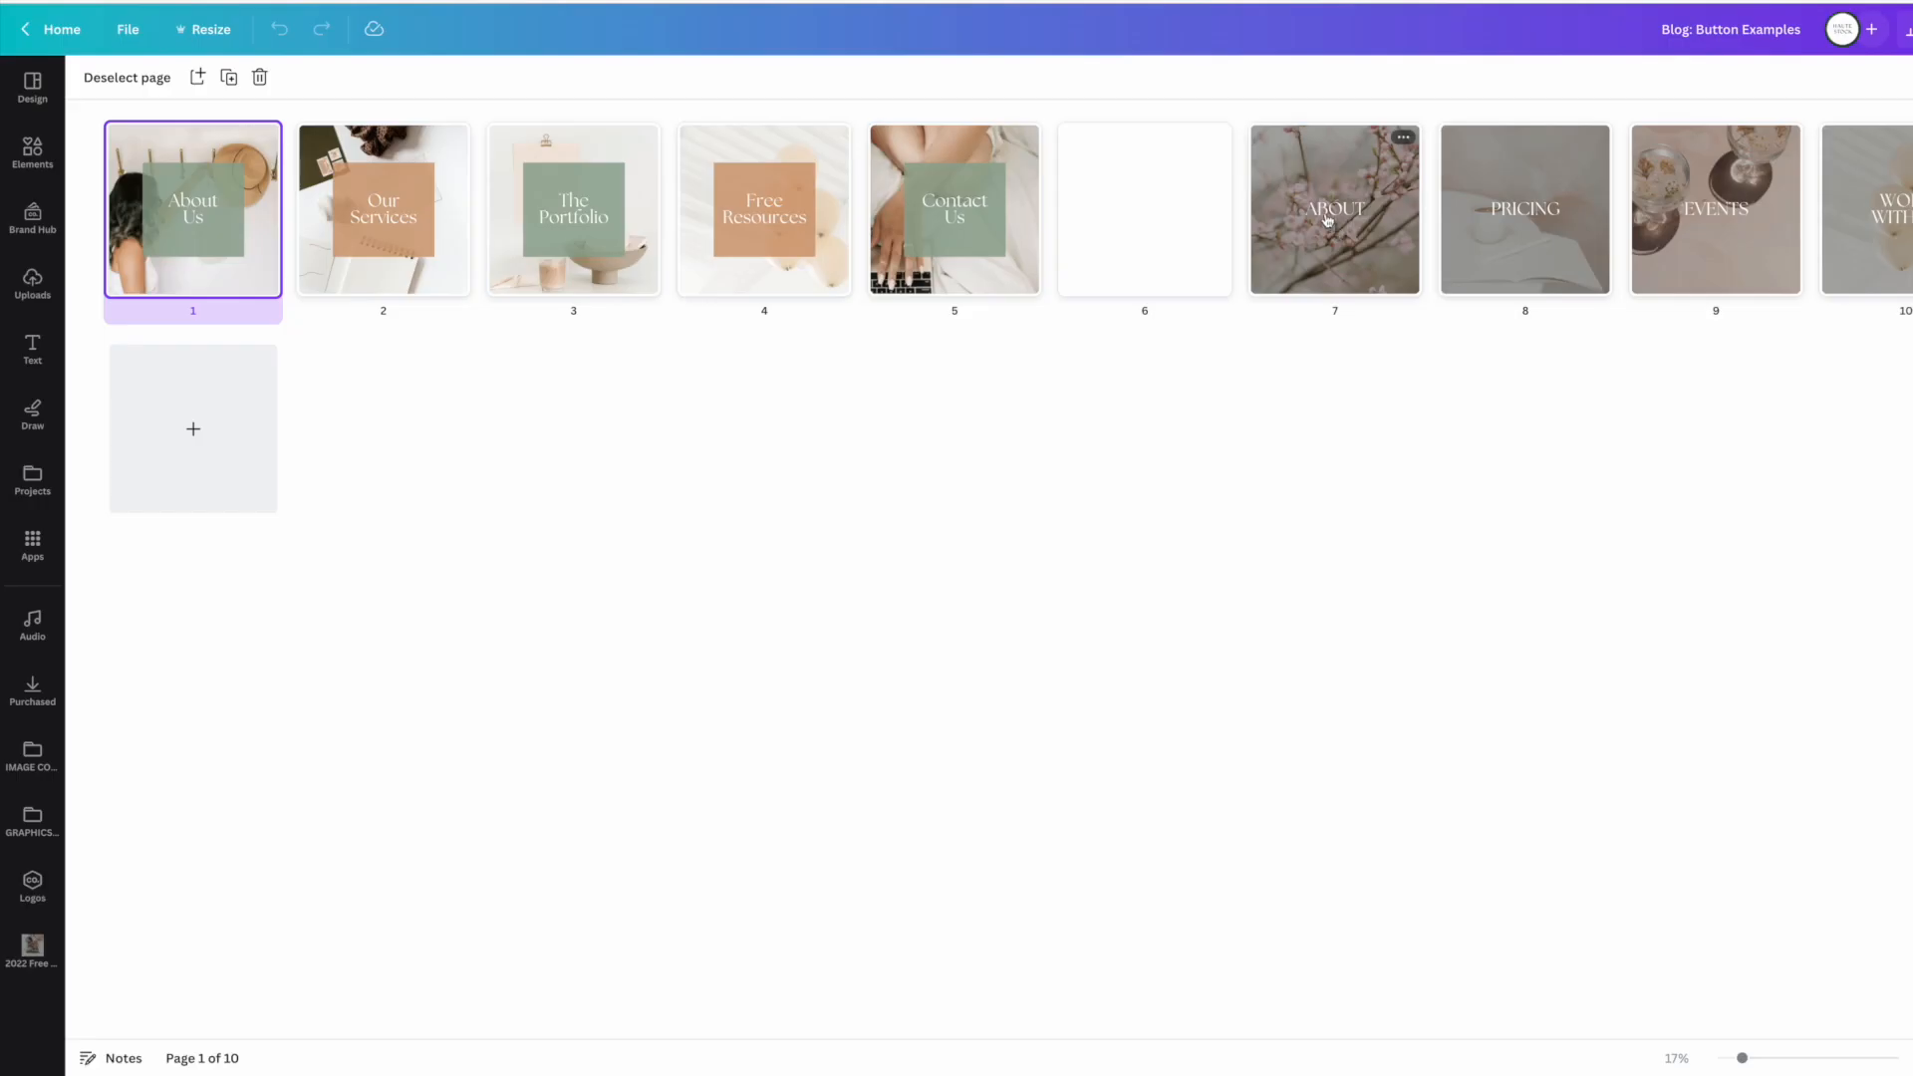
Step: Check the background photo's transparency on the ABOUT button page and view the About Us button design
click(1328, 221)
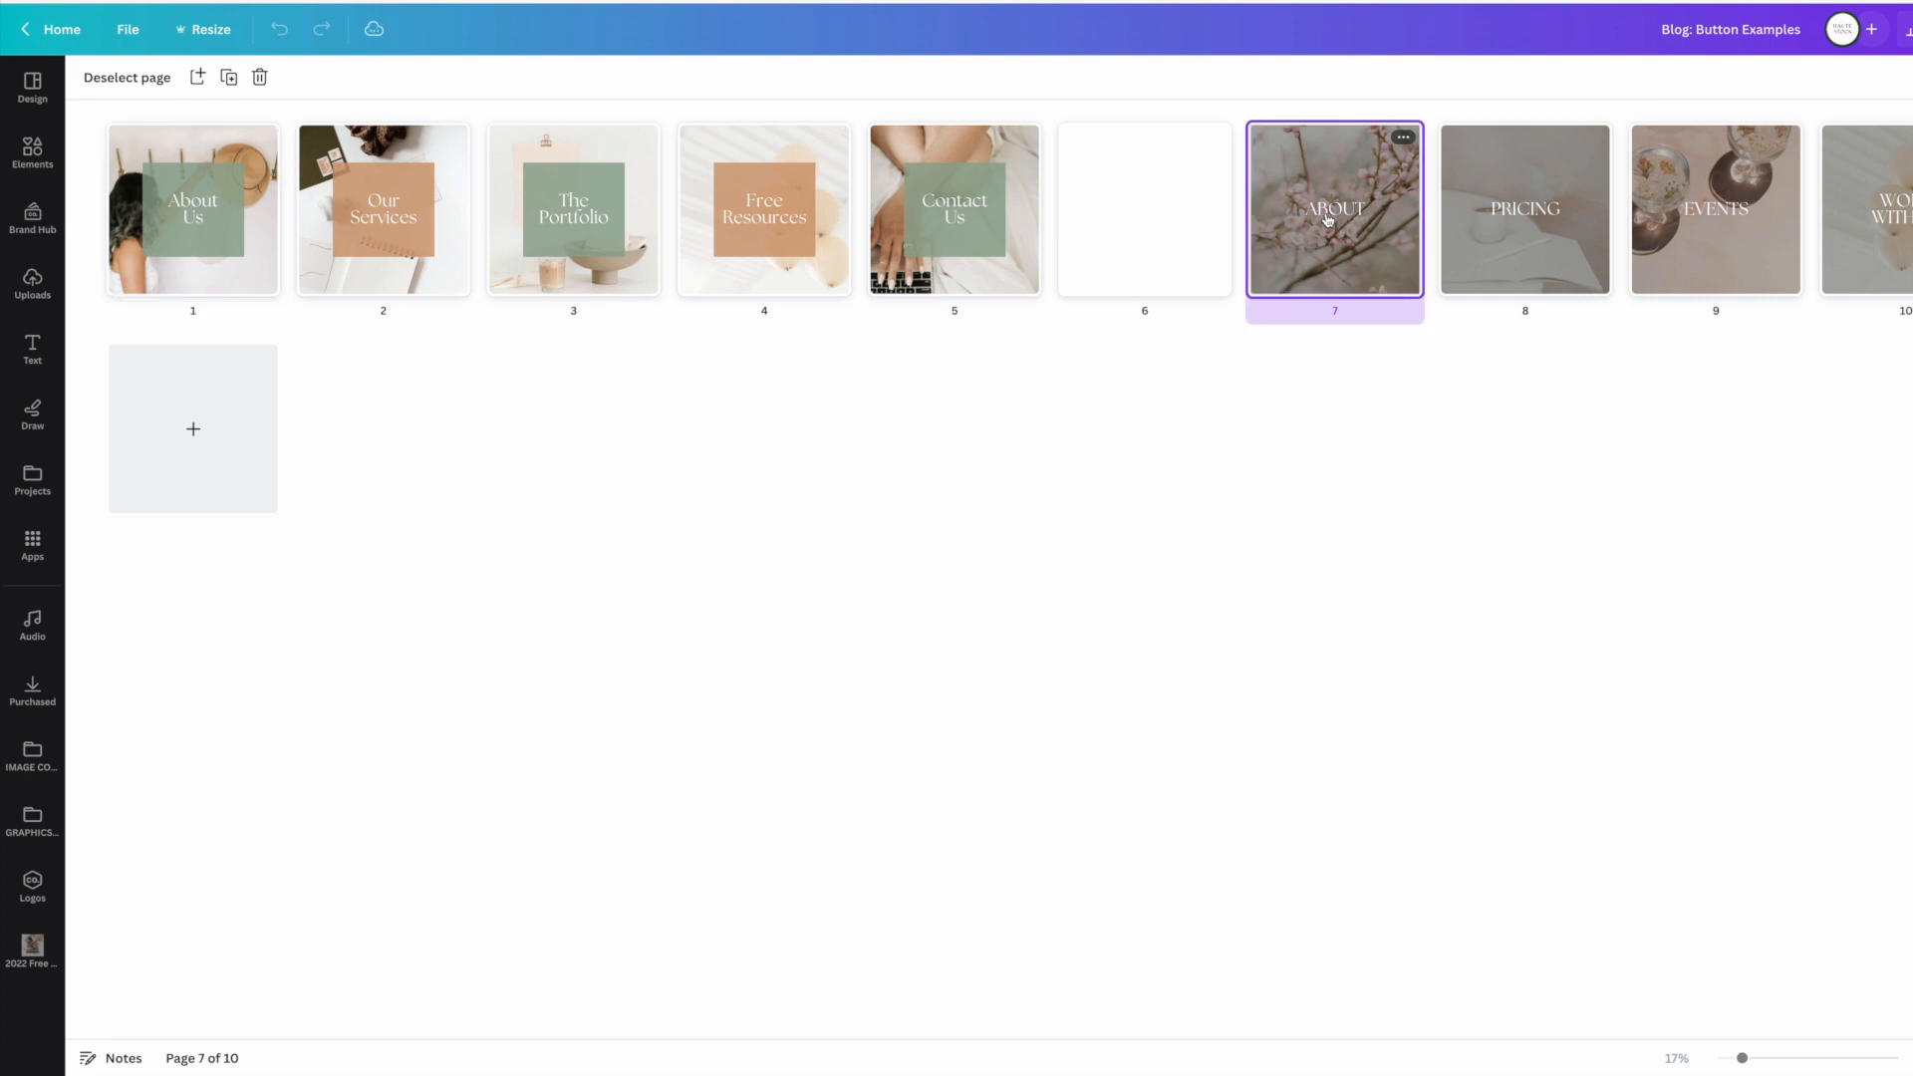
double_click(1328, 221)
click(1347, 261)
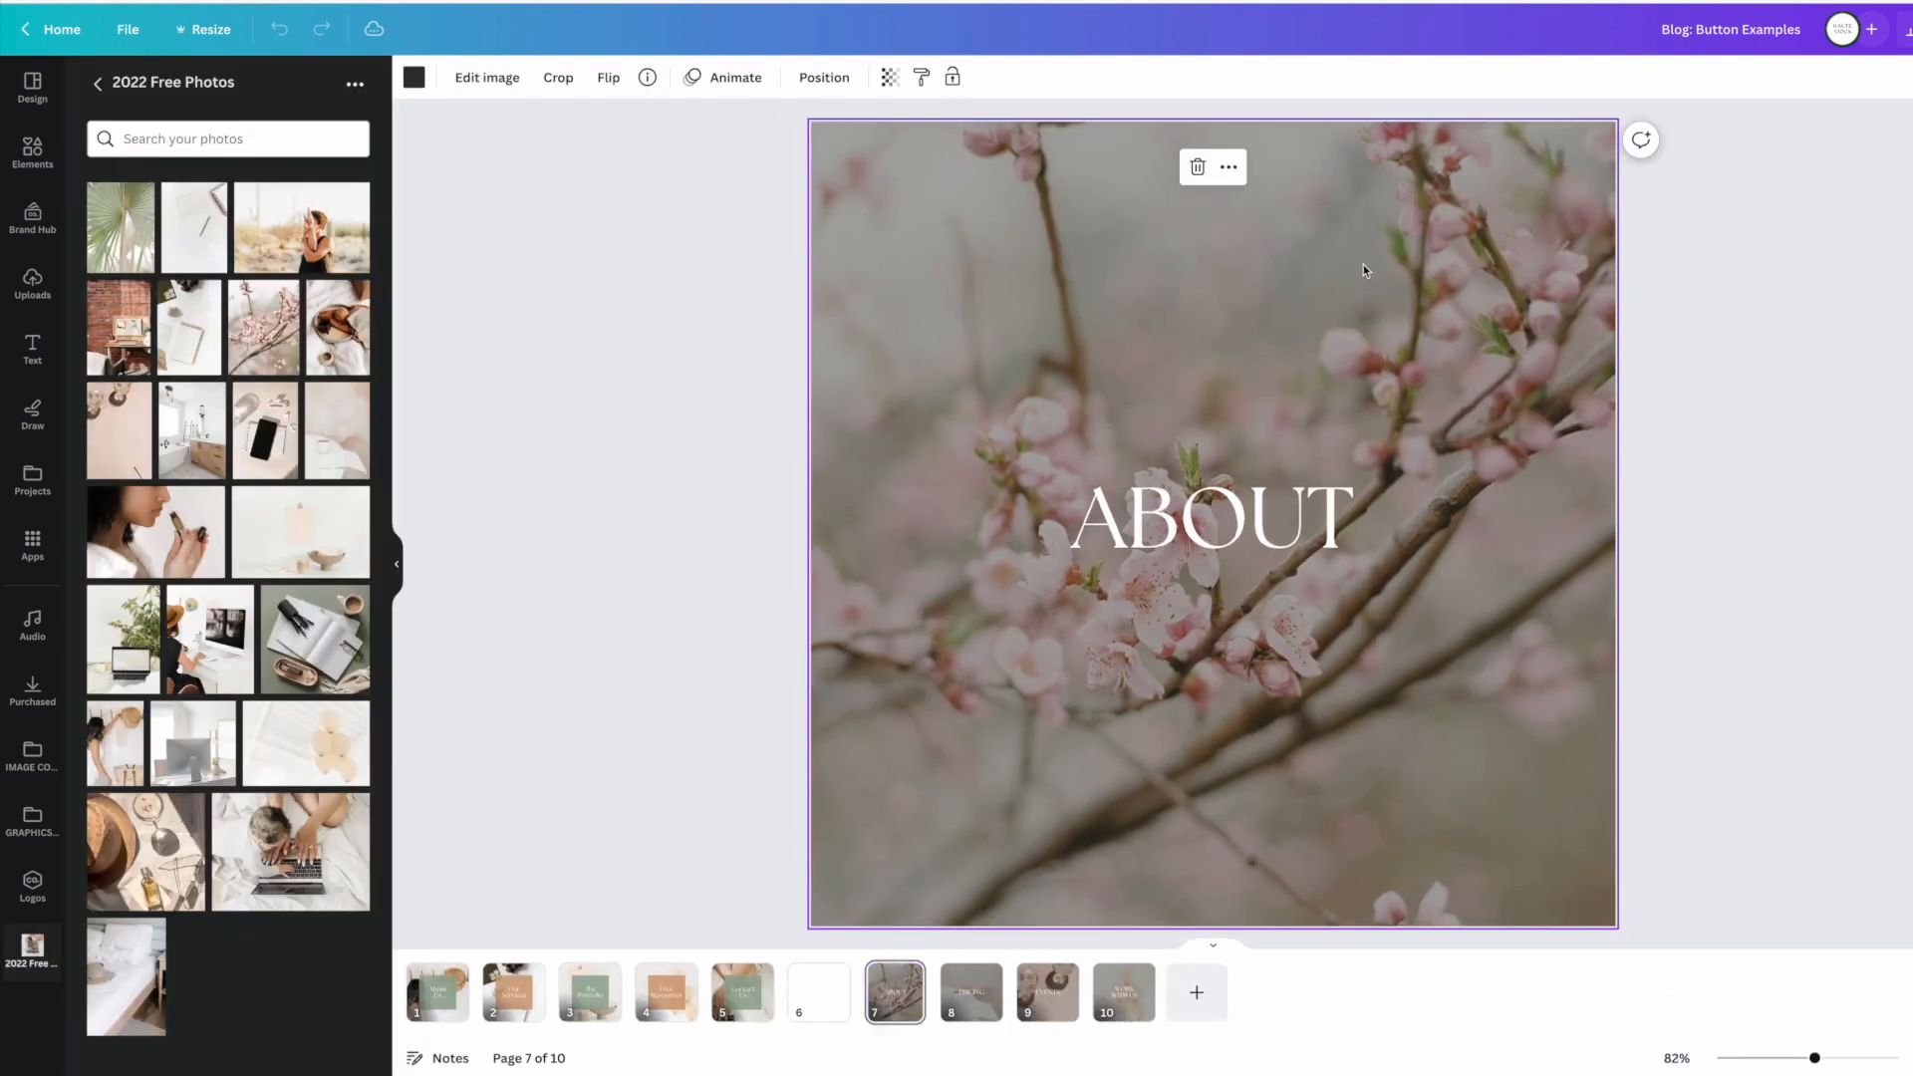
click(889, 79)
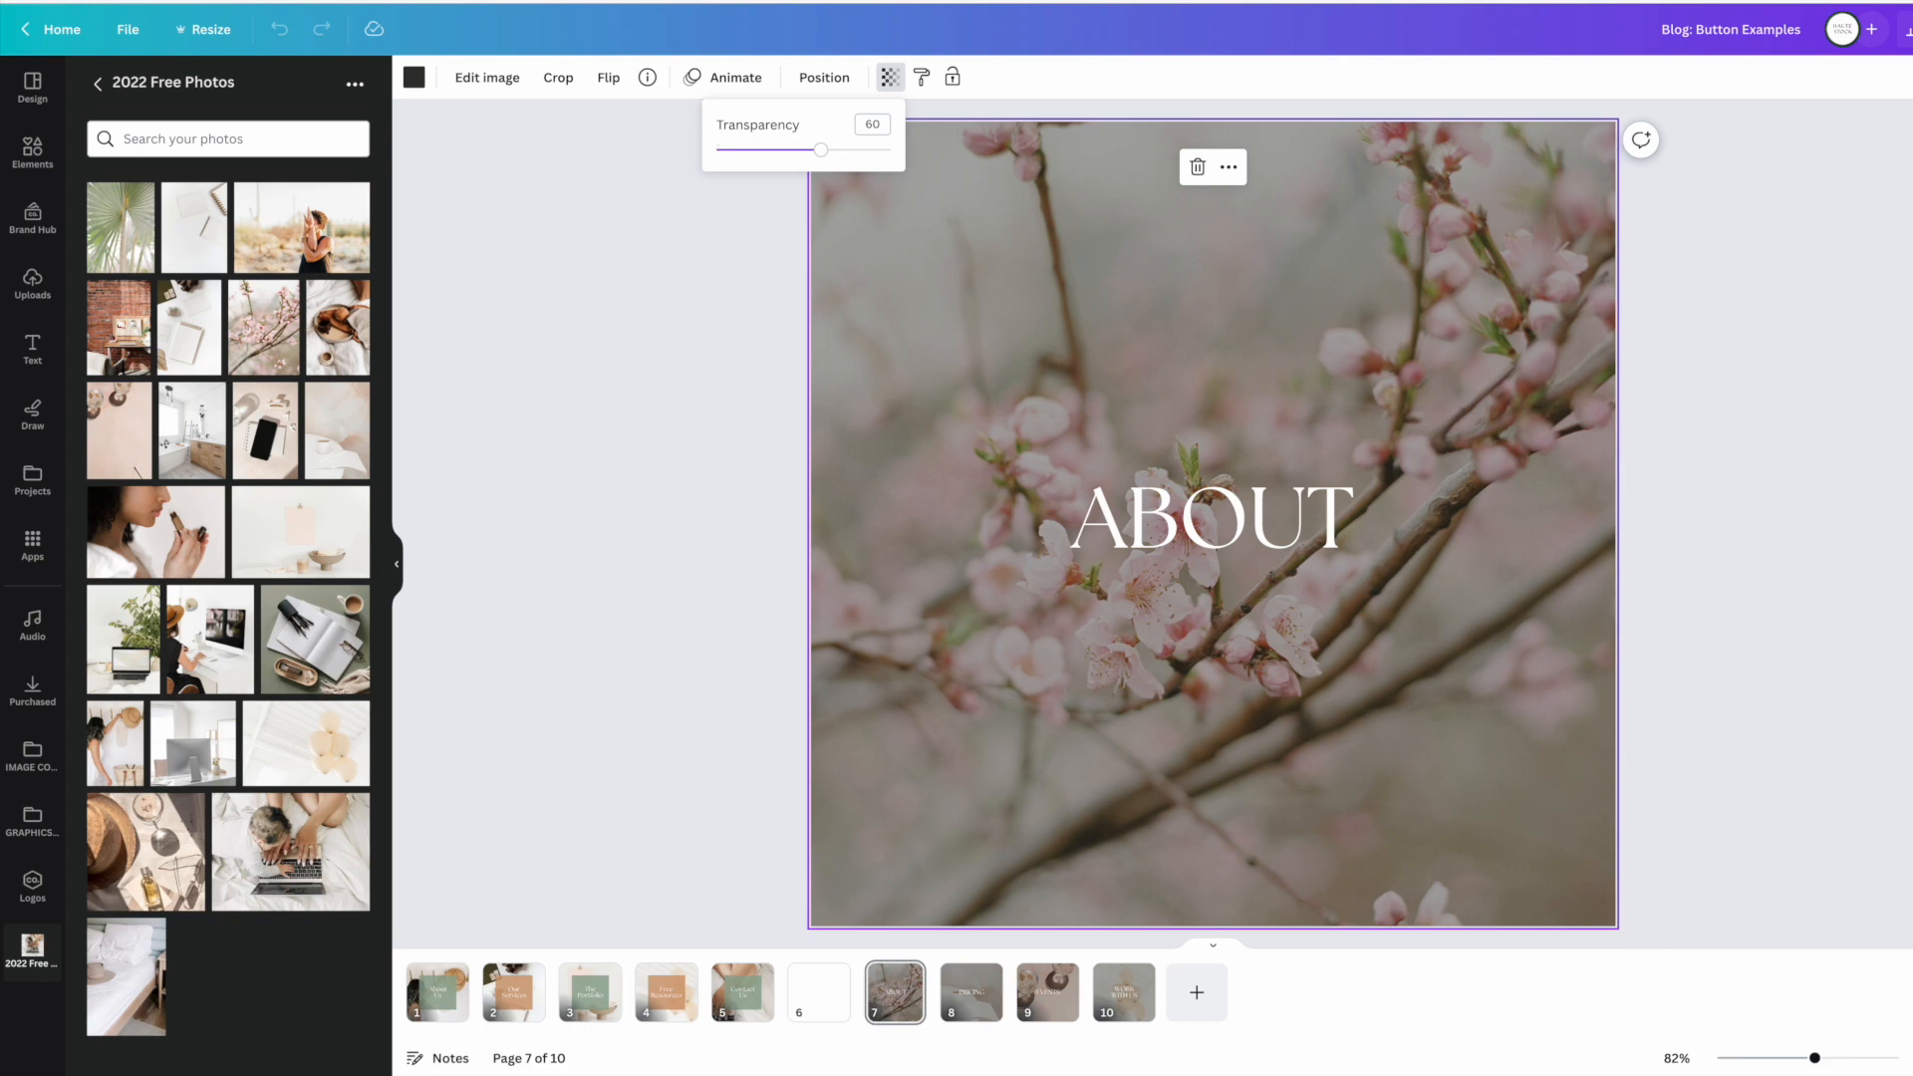
key(Escape)
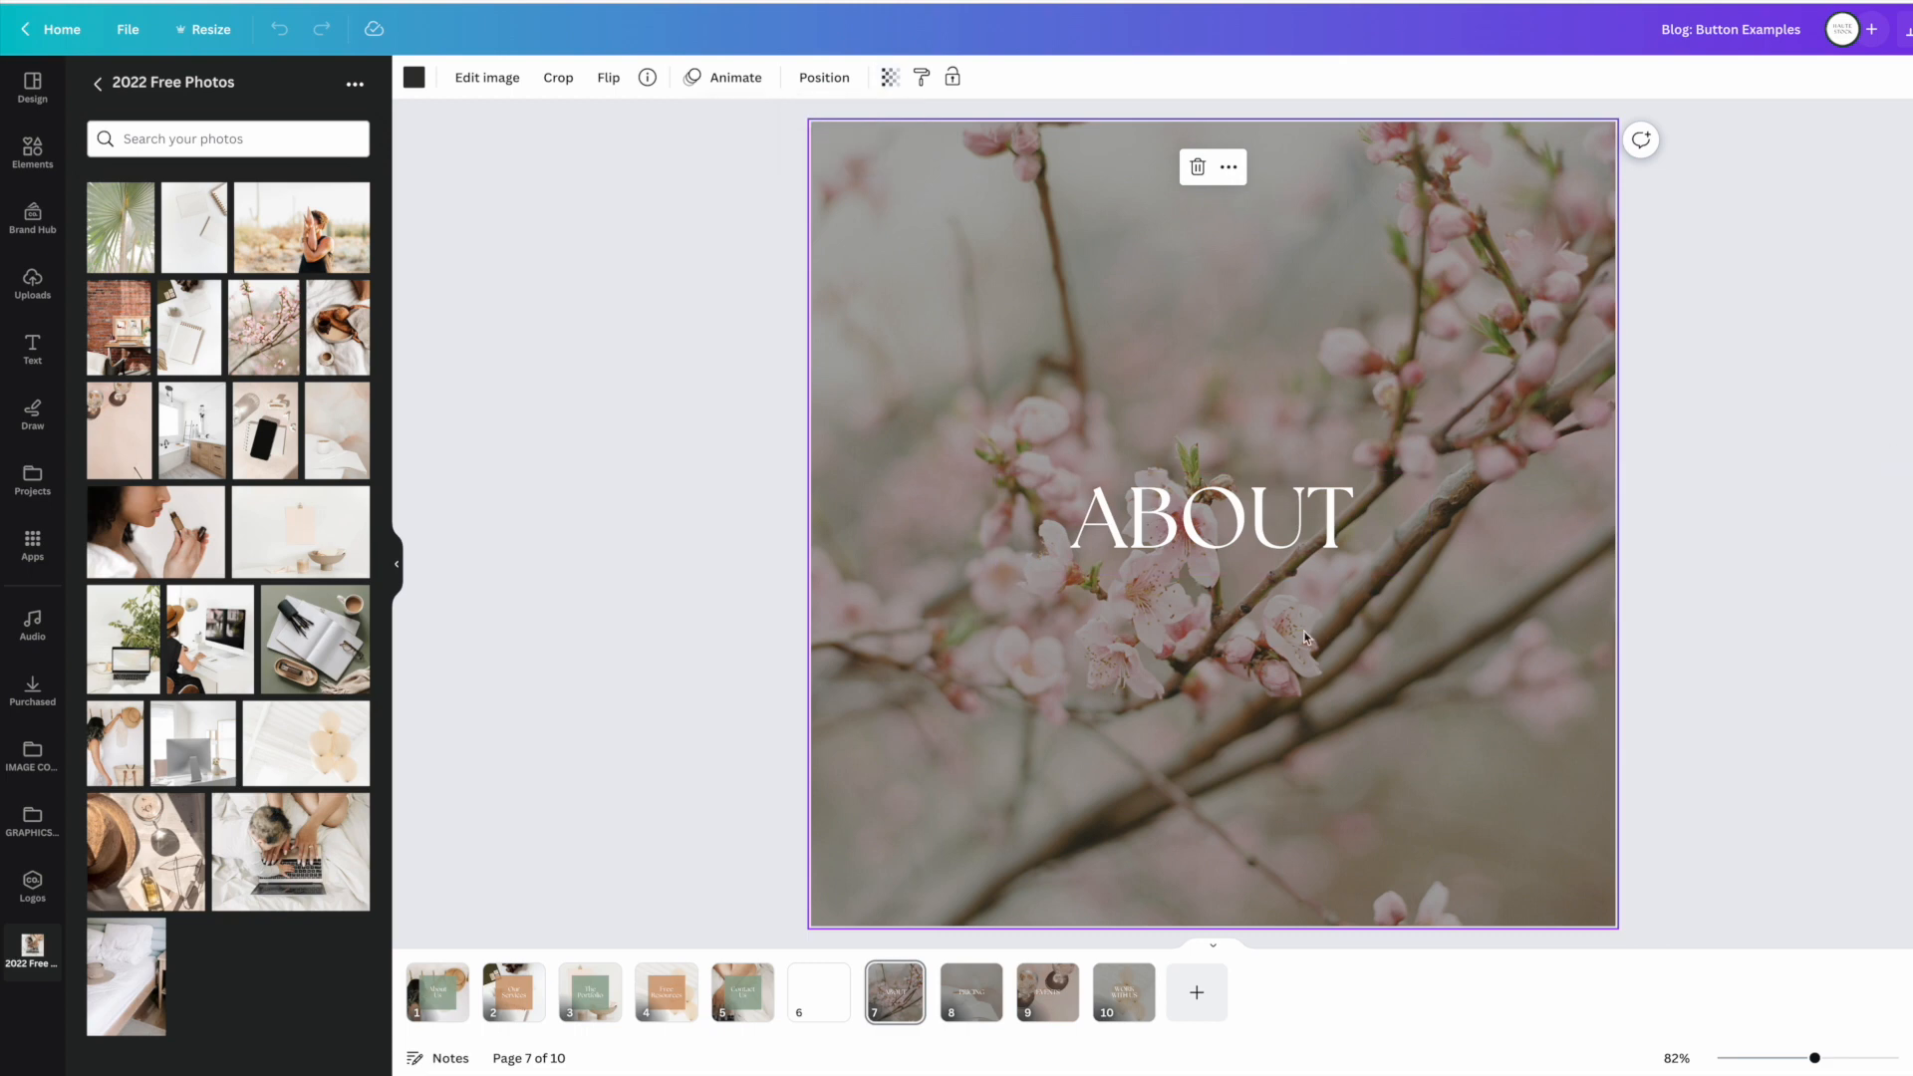
click(435, 1004)
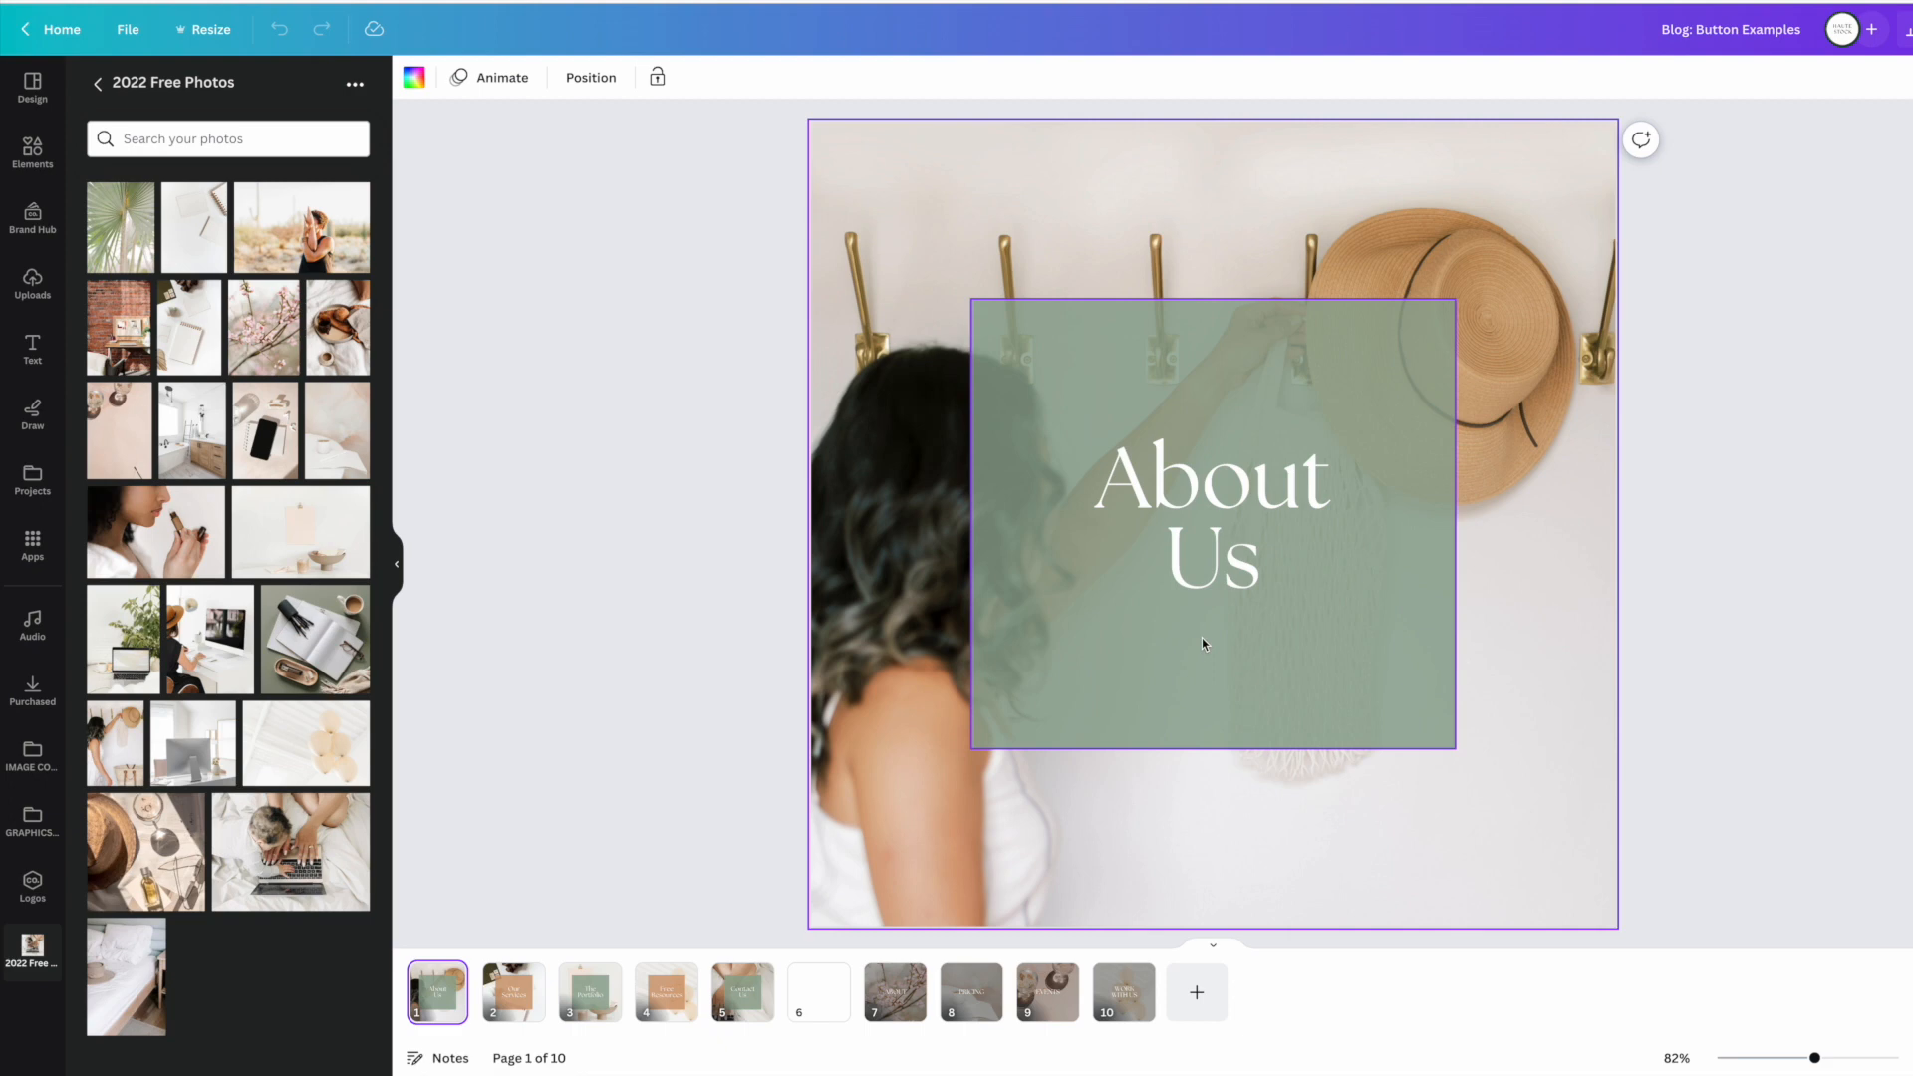
click(1911, 1058)
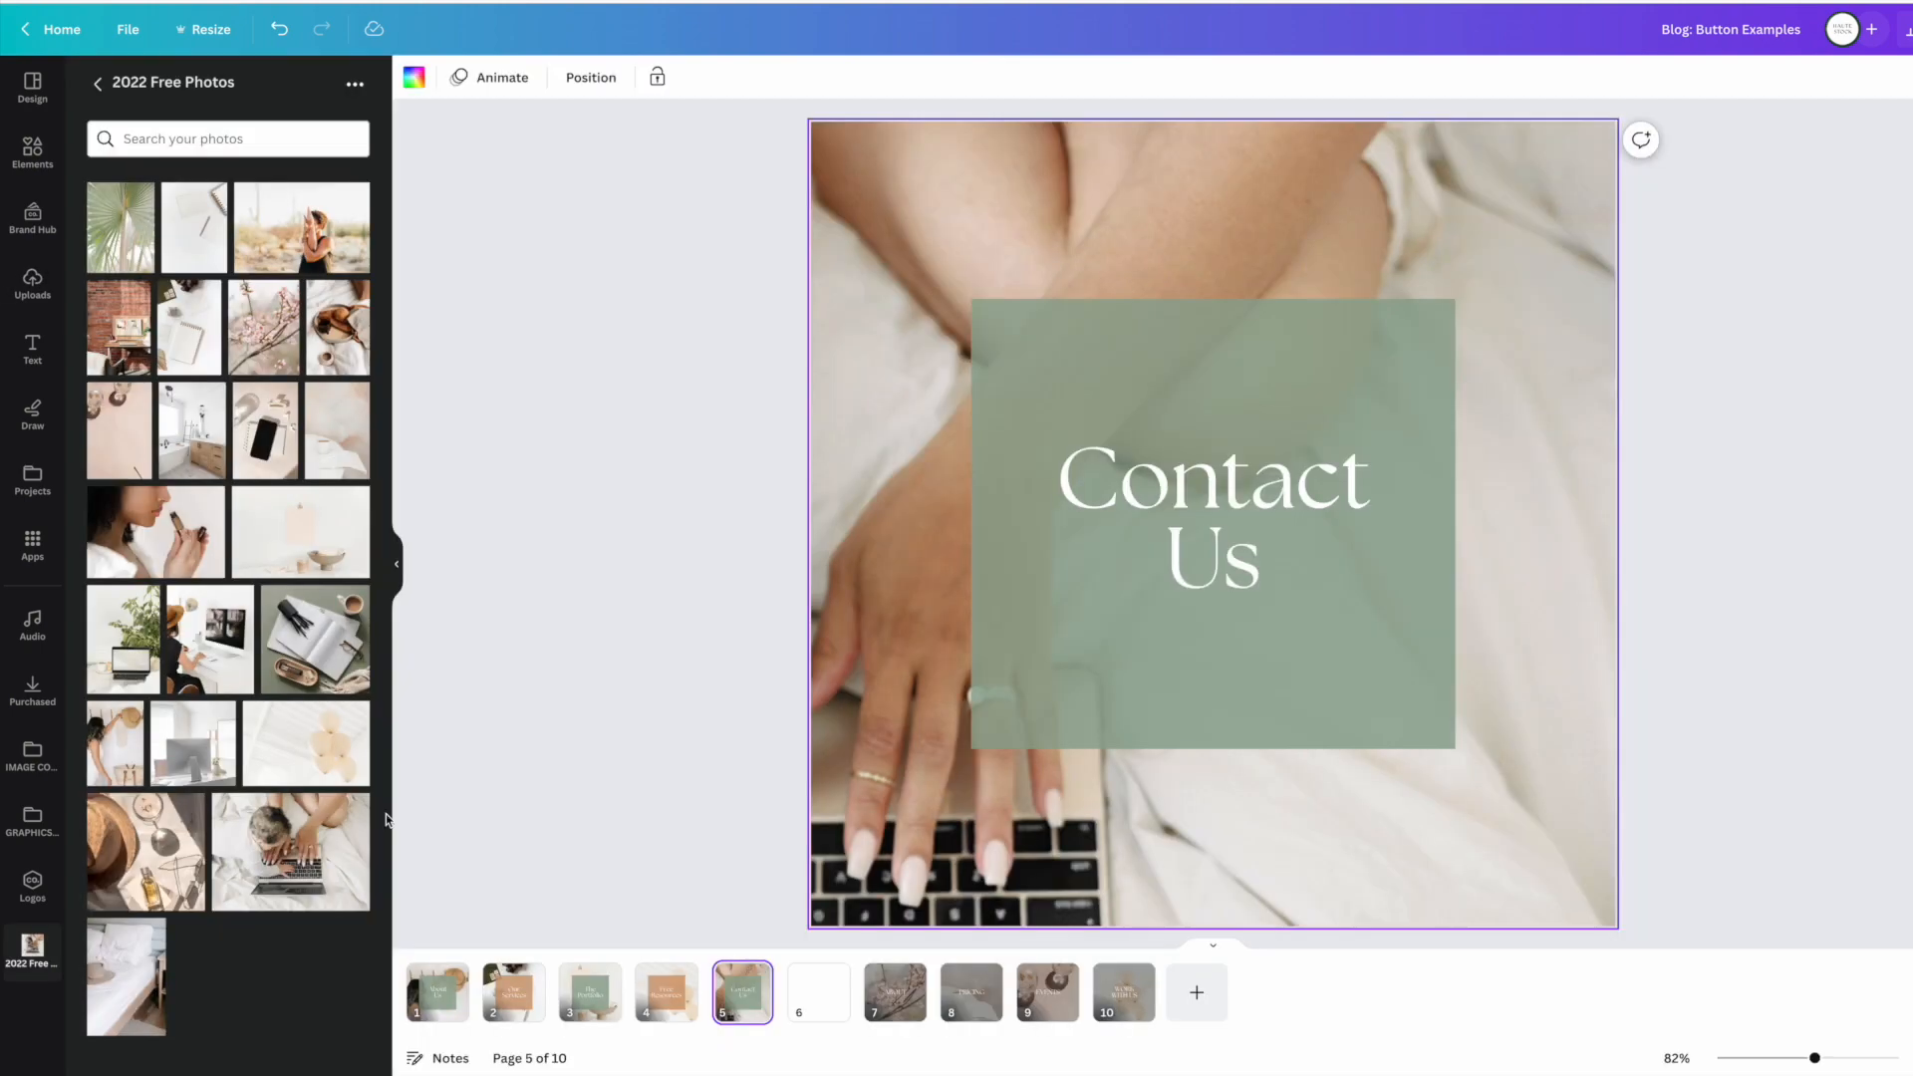
Step: Add the photo of the laptop on the bed to the Contact Us page and enlarge it beyond the page edges
click(290, 851)
drag(1042, 356, 933, 179)
drag(1403, 572, 1862, 1016)
drag(1559, 193, 1152, 176)
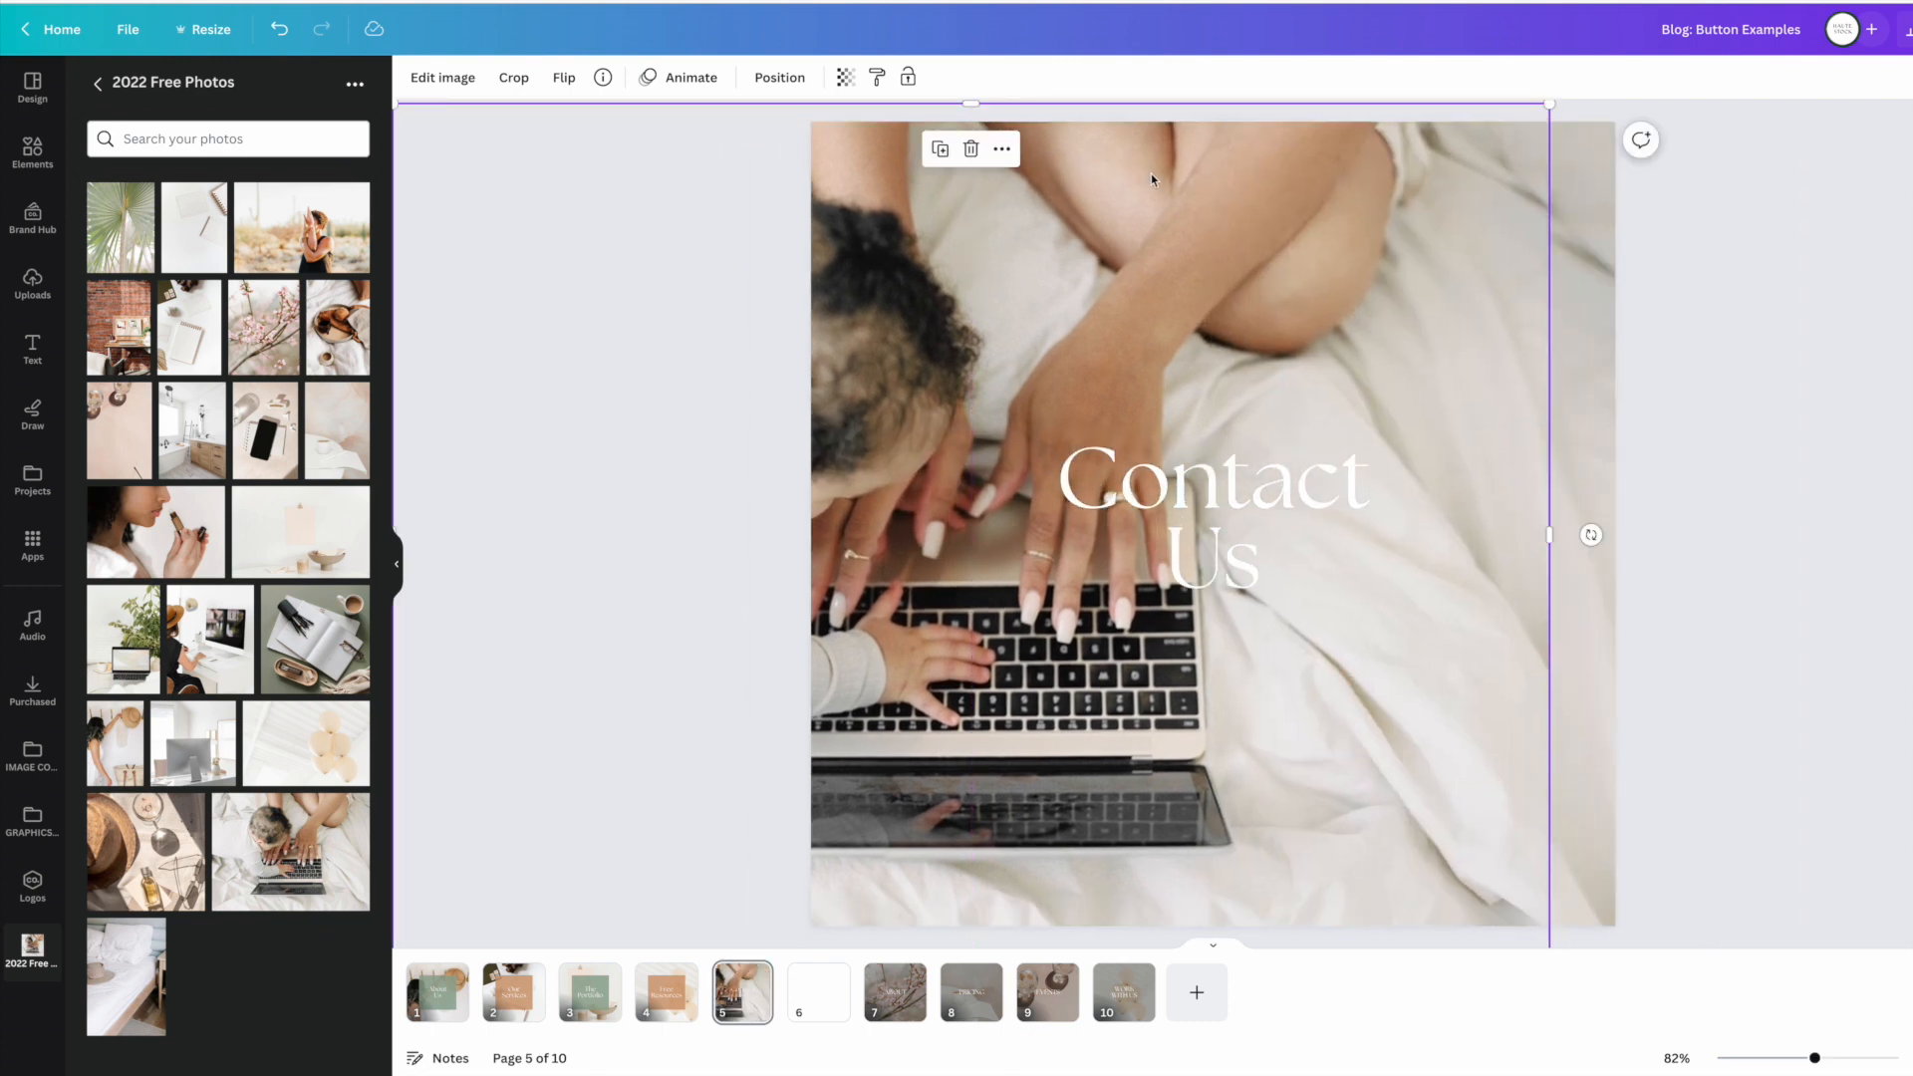
Step: Resize and reposition the laptop photo behind the green square so the typing hands fill the Contact Us page
key(super+minus)
drag(1418, 793, 1764, 915)
drag(1515, 736, 1292, 713)
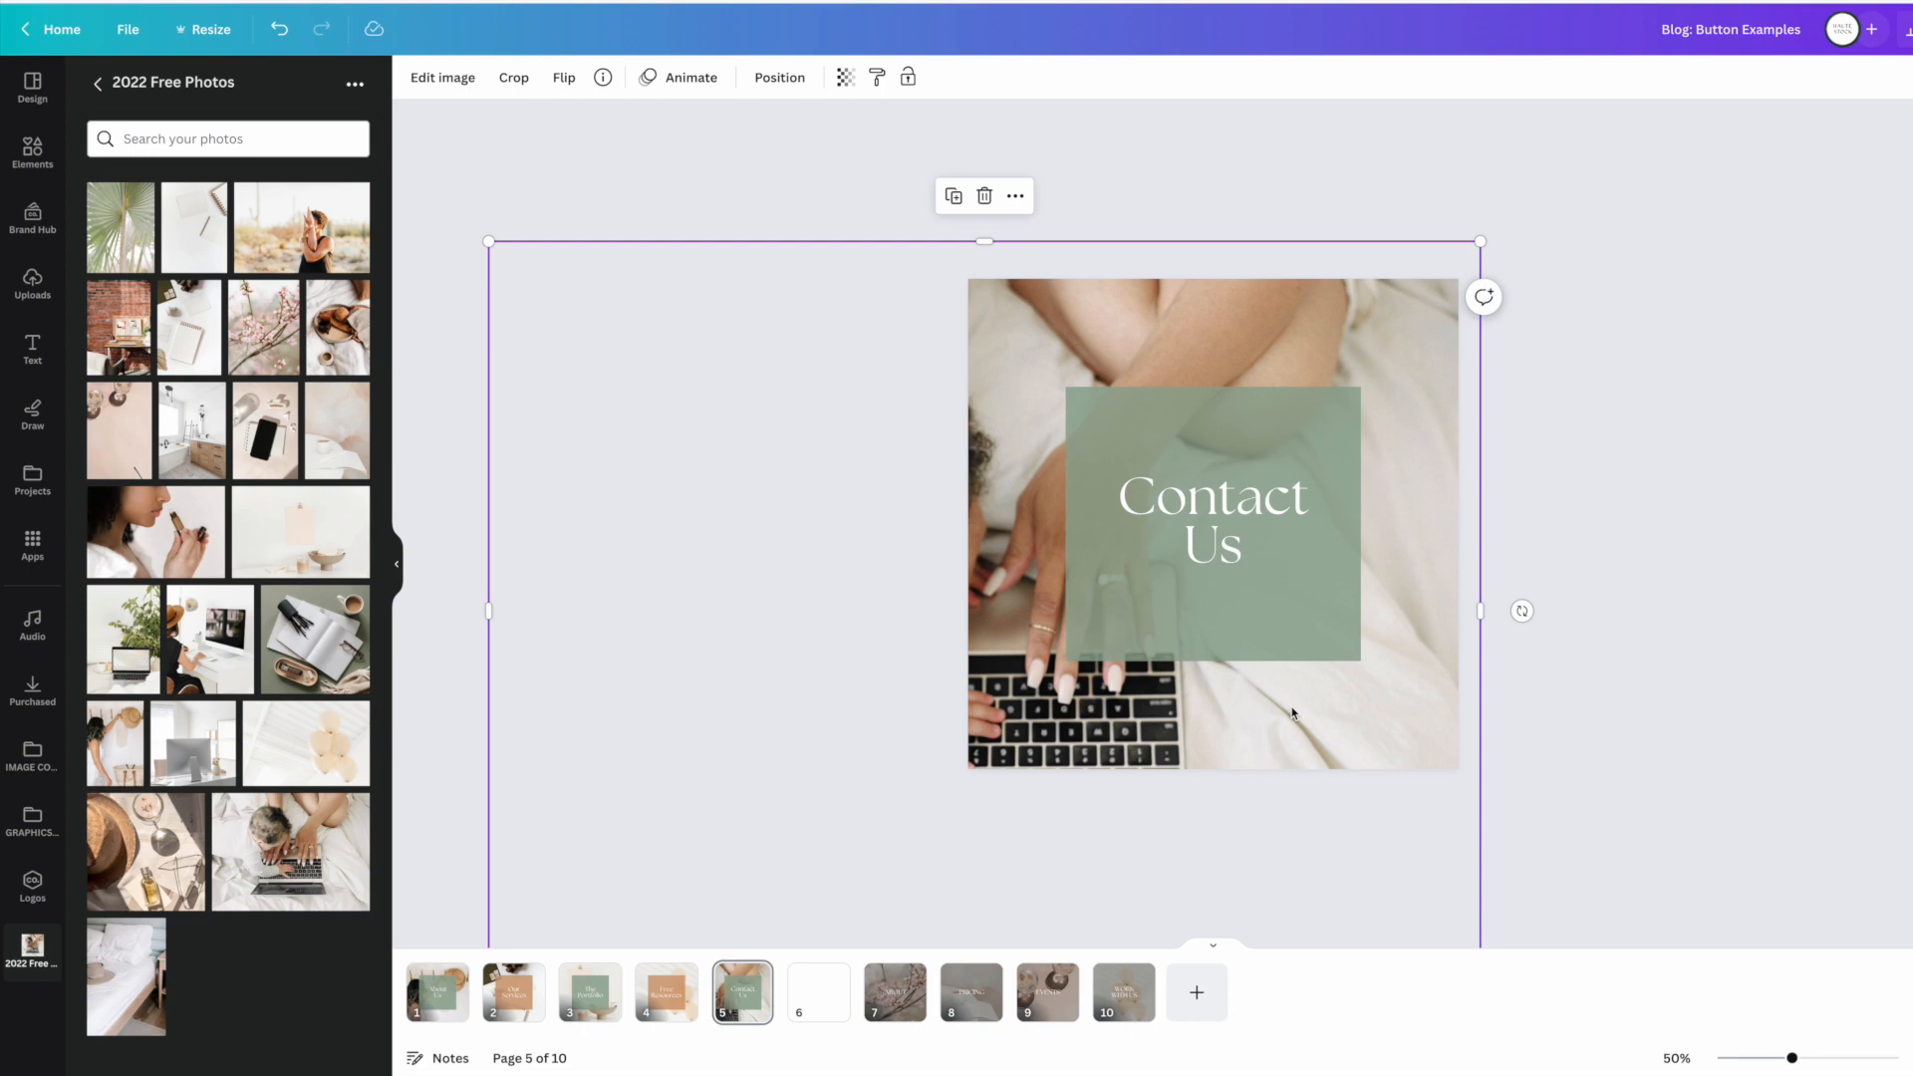
scroll(1292, 714, down, 1)
drag(488, 930, 315, 936)
drag(582, 827, 606, 760)
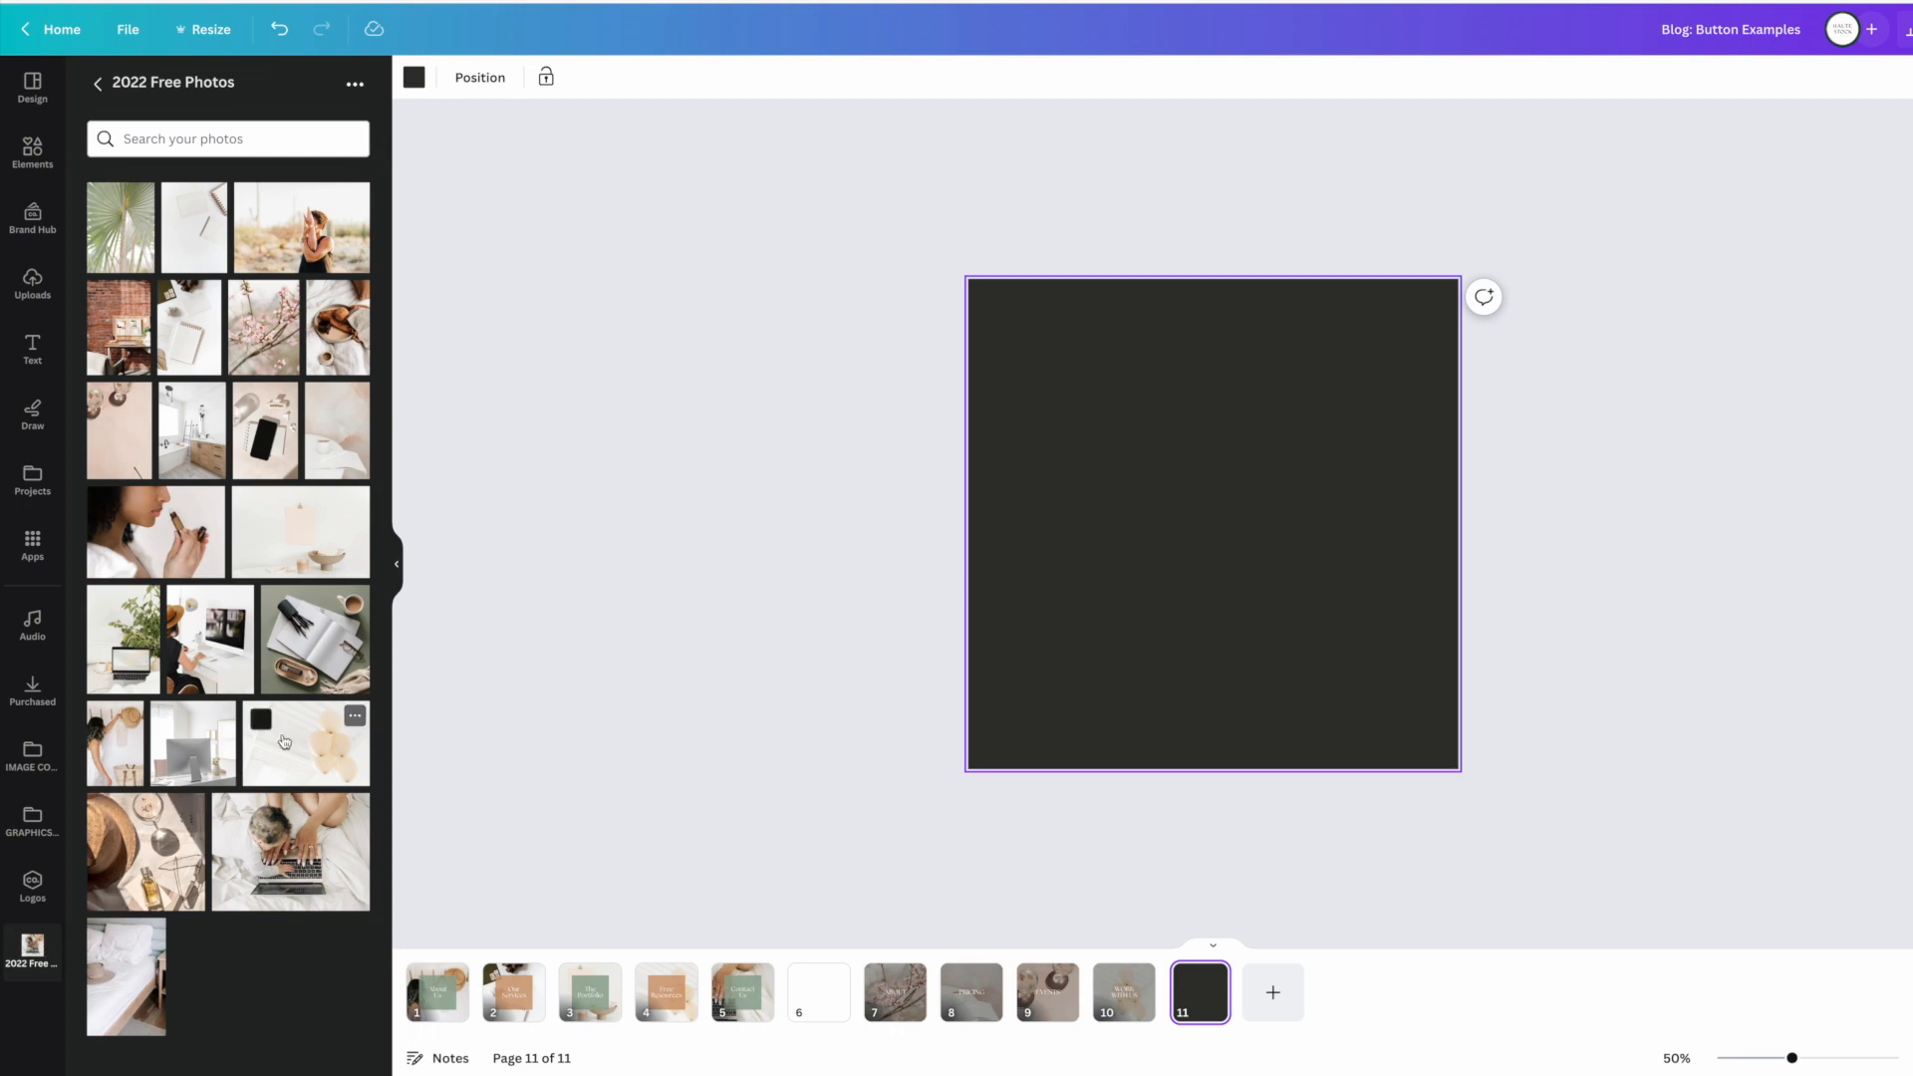
Step: Place a photo from the 2022 Free Photos folder on the dark page 11
drag(784, 478, 1096, 558)
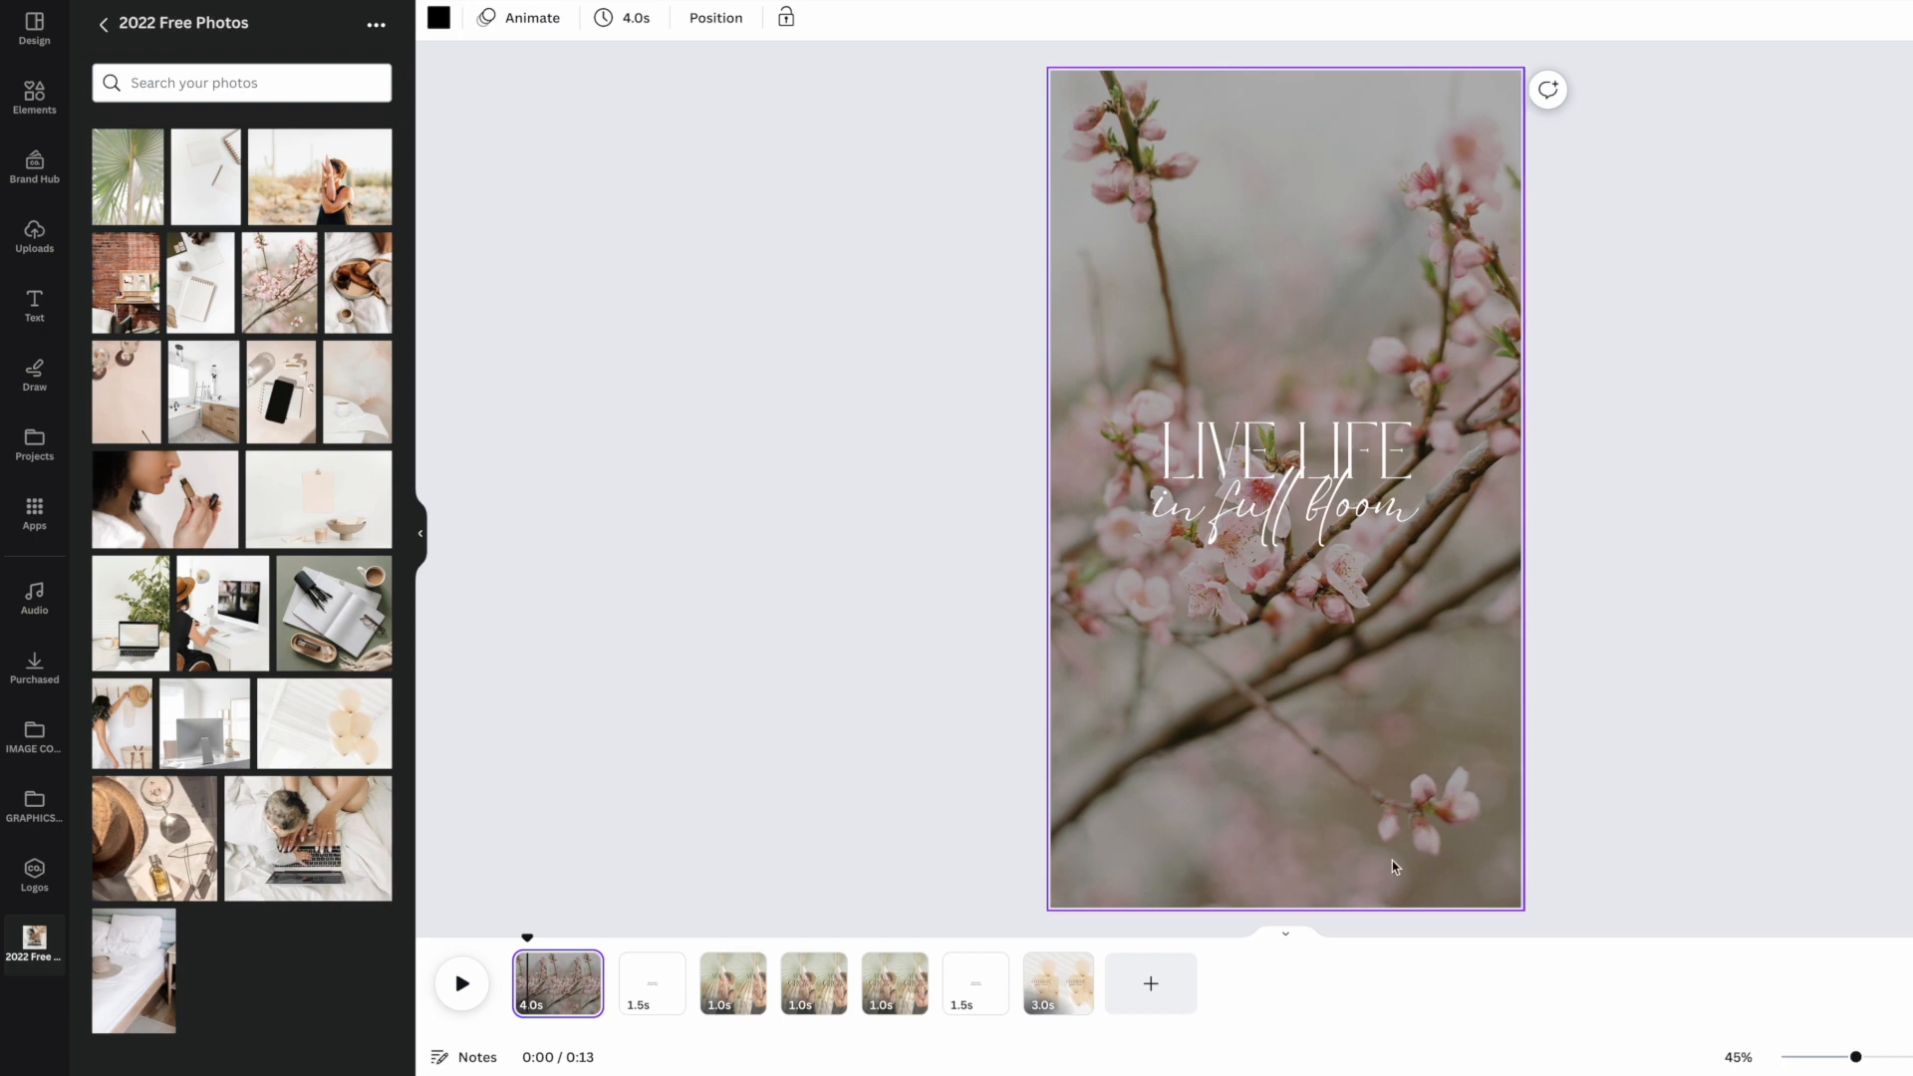
Step: Examine the Bounce animation settings of both text lines on the LIVE LIFE in full bloom page
click(1206, 447)
drag(822, 402, 1333, 559)
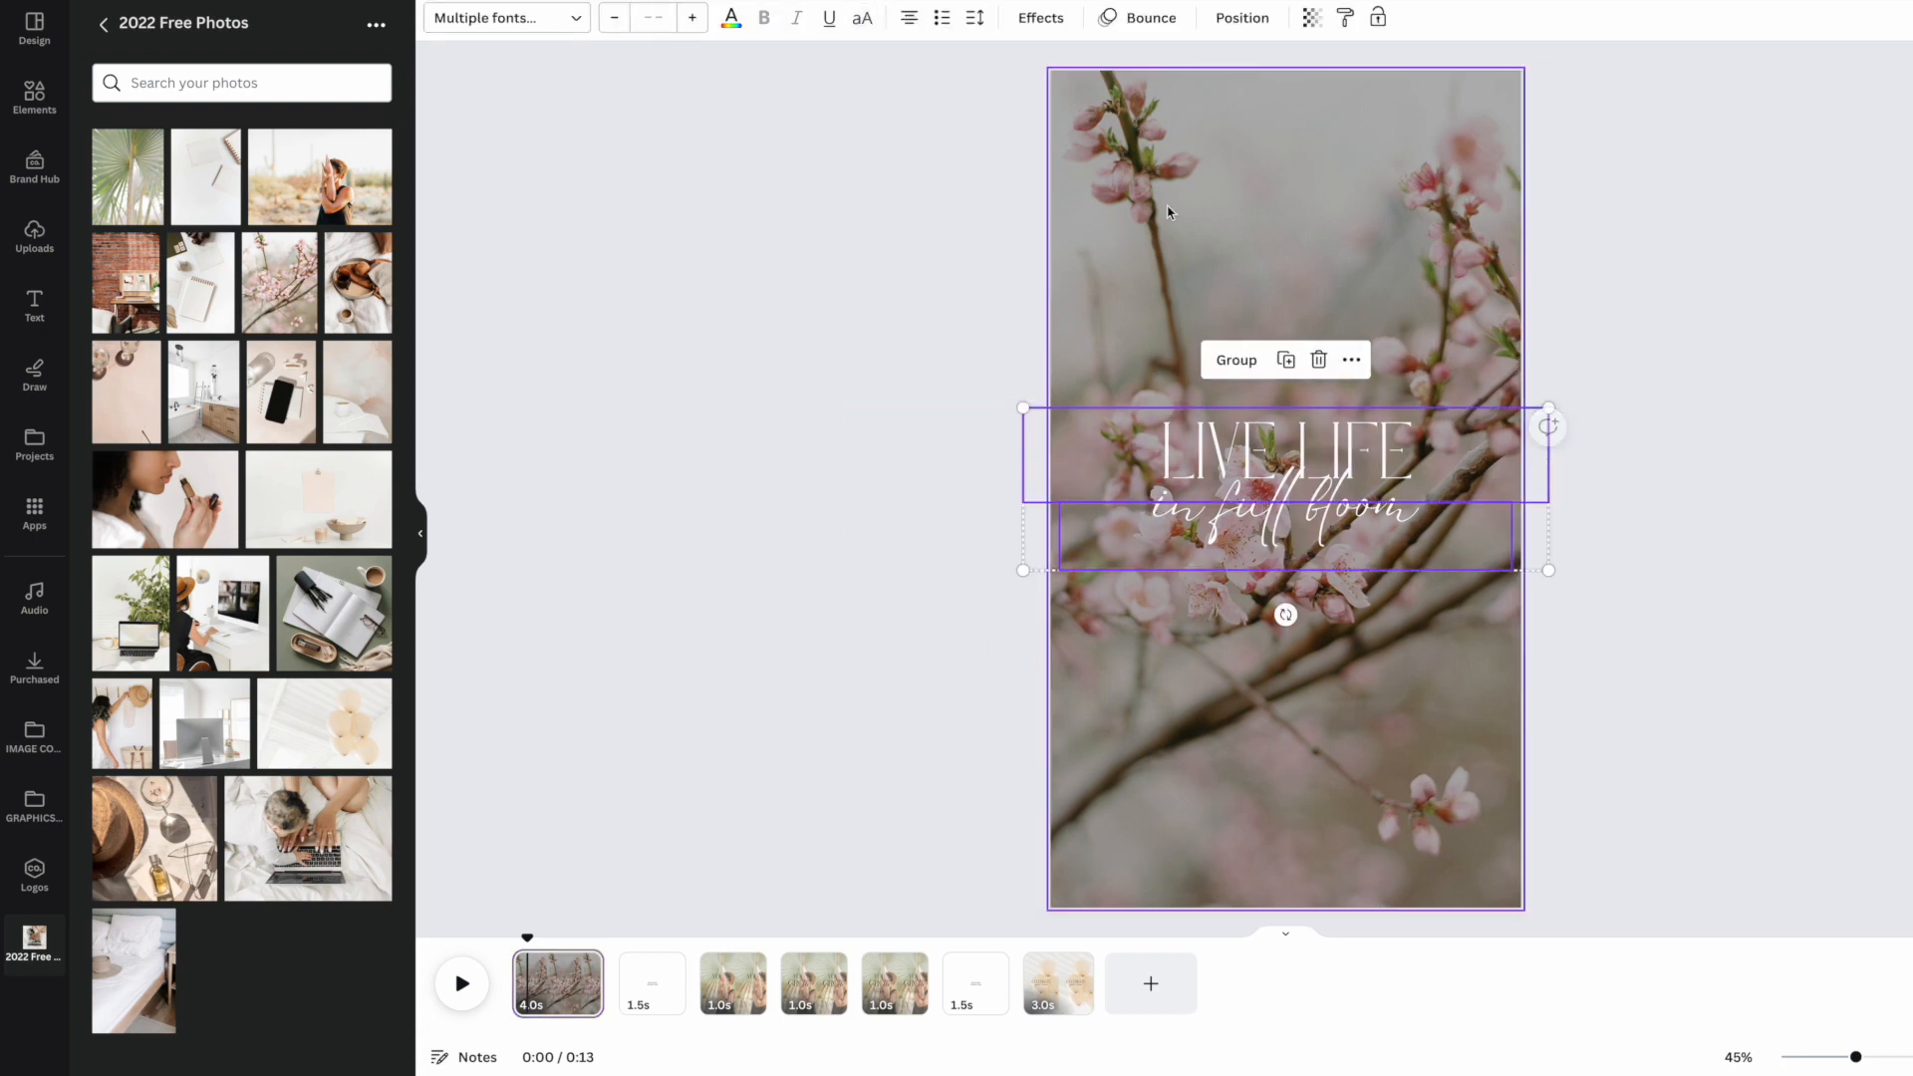
click(1143, 20)
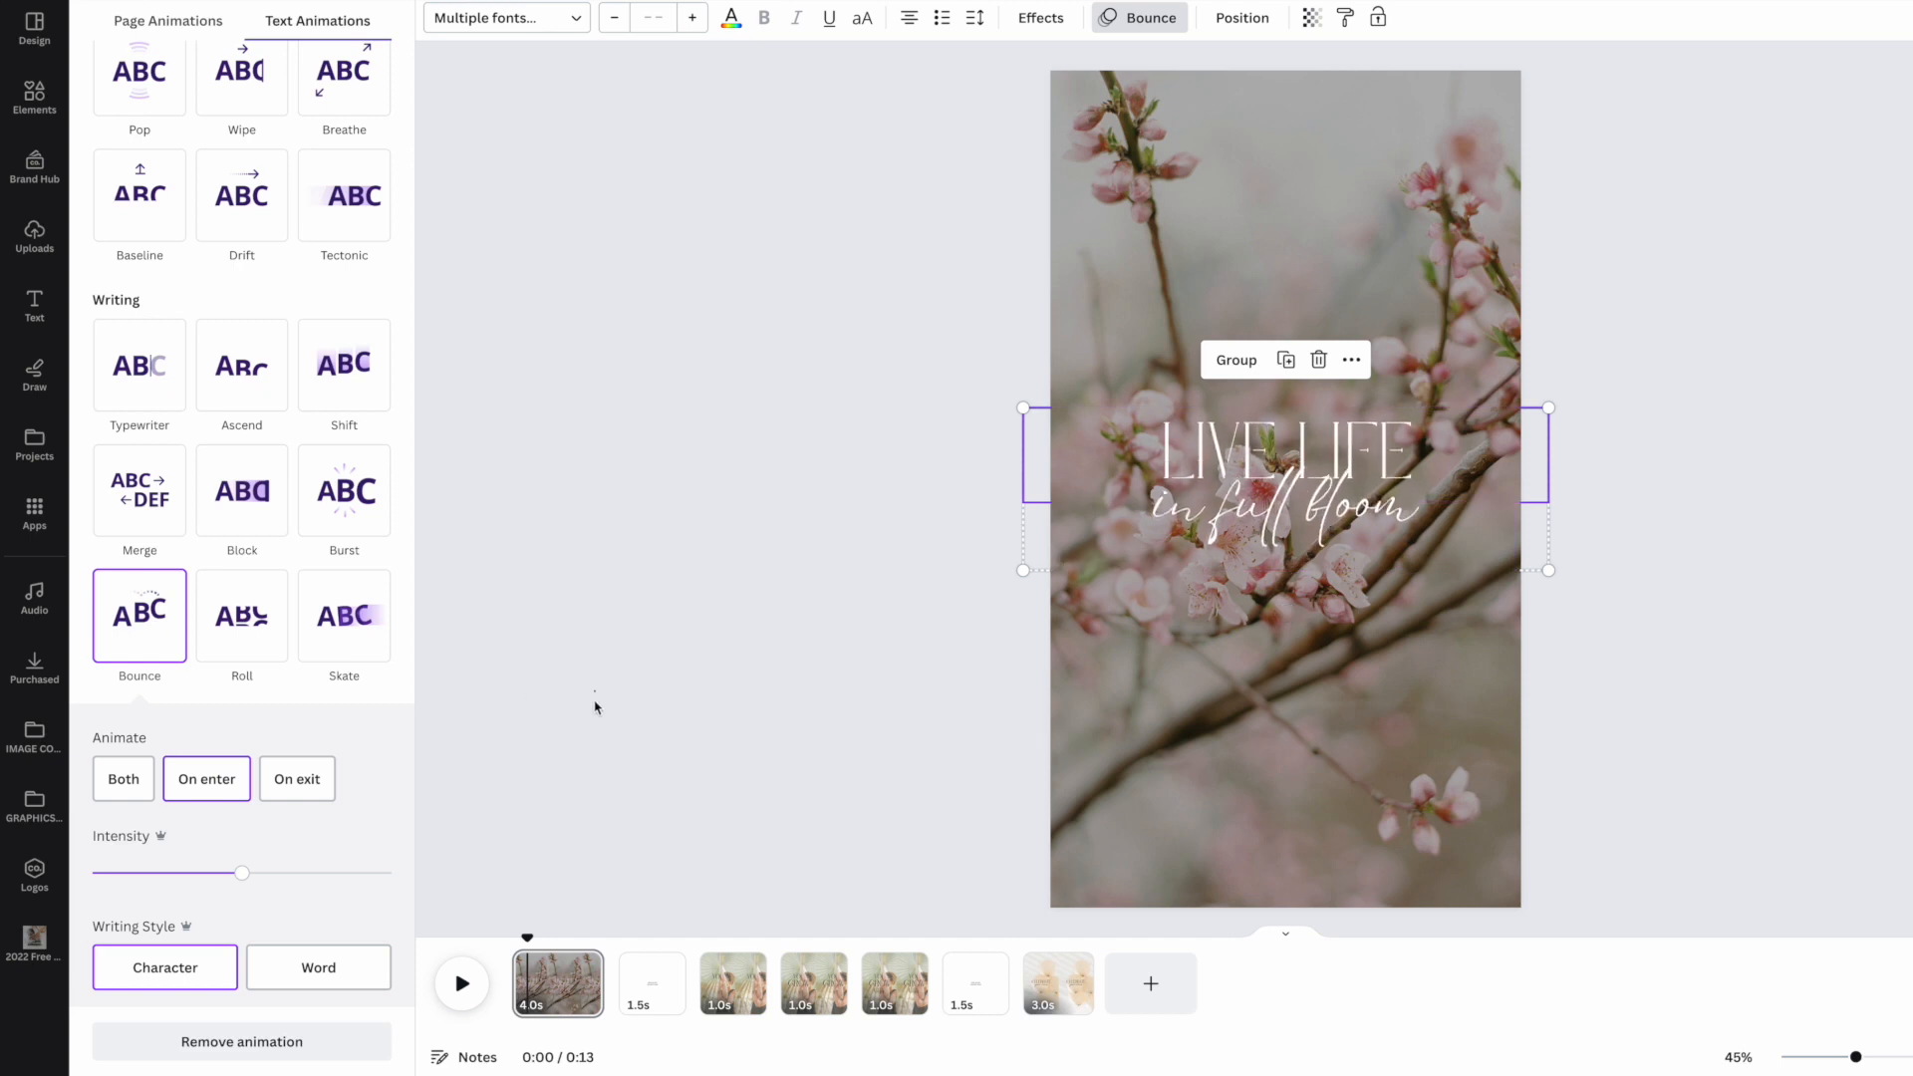
Step: Preview the video's animated pages and open the page with the YOU text
click(461, 984)
click(461, 984)
click(732, 983)
click(461, 984)
click(461, 984)
click(733, 984)
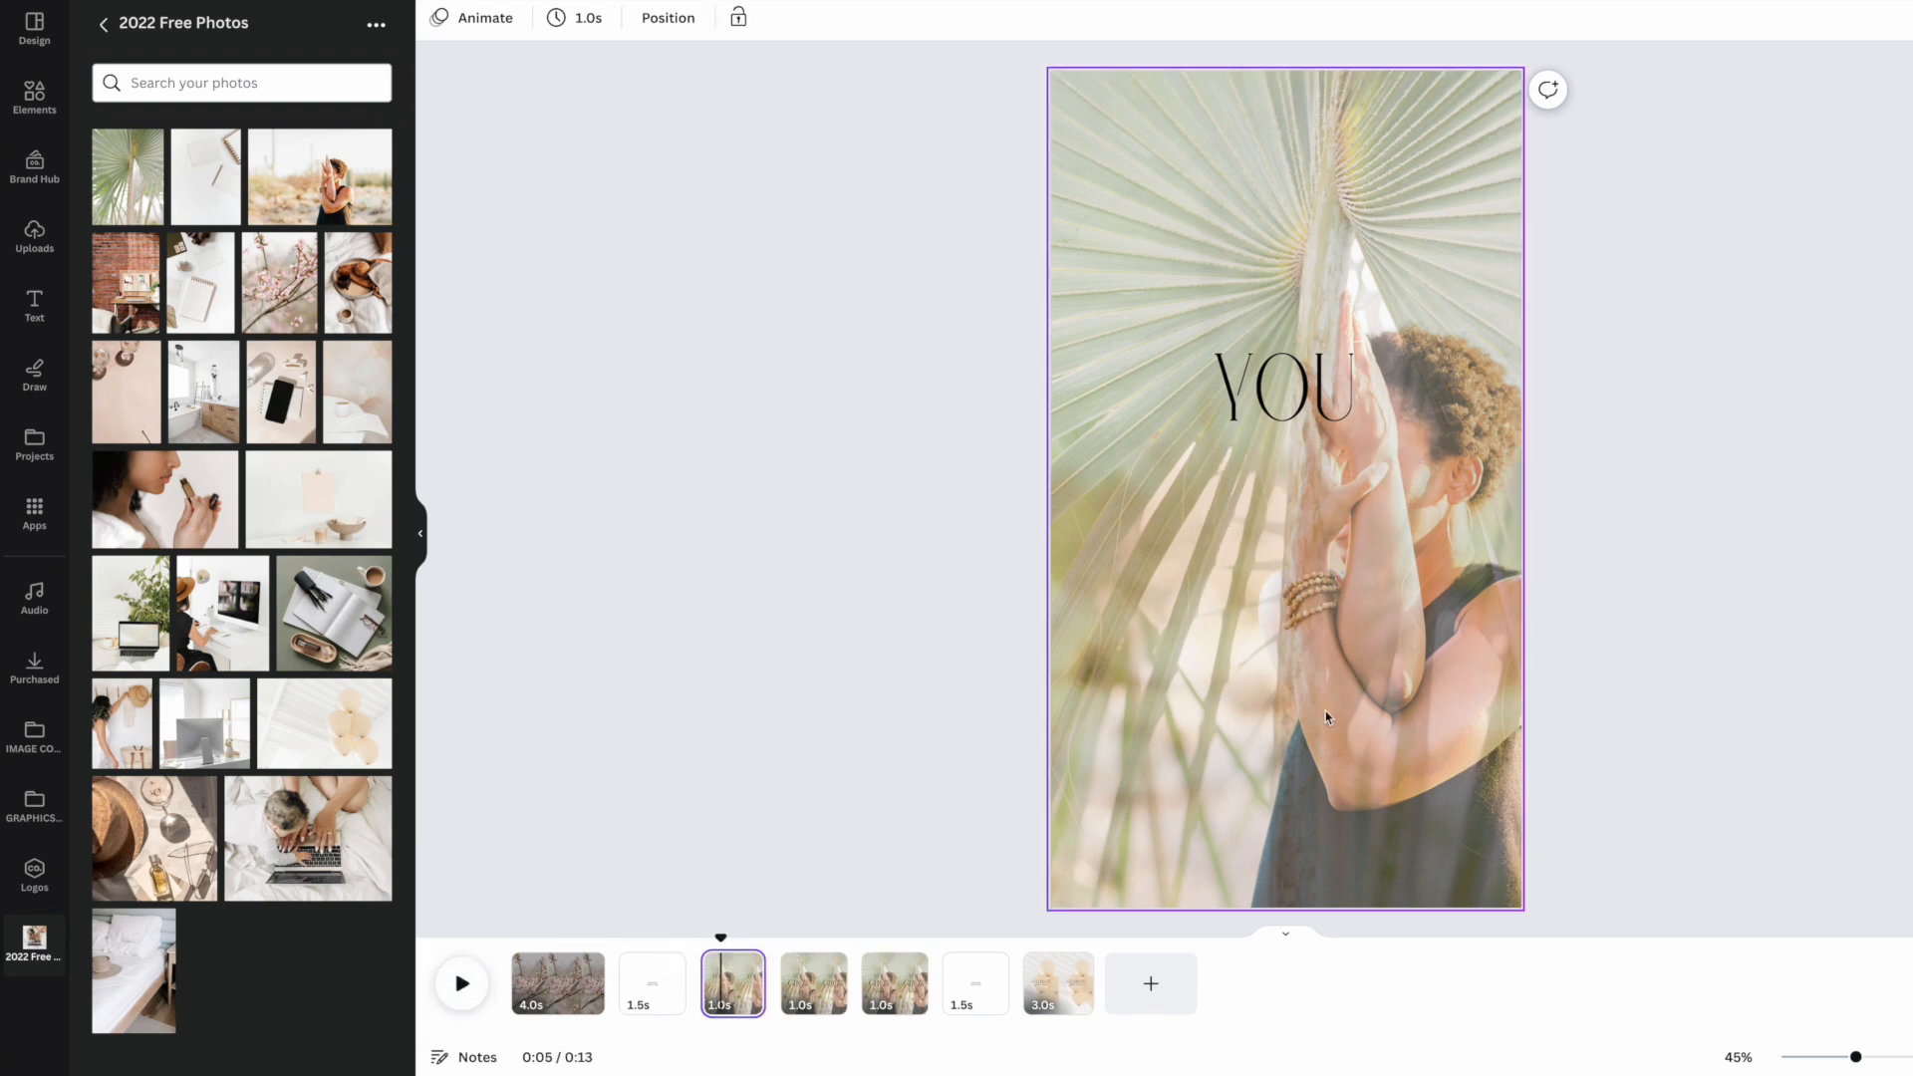
Step: Inspect the transparency of the overlaid photo on the YOU page
click(1328, 715)
mouse_move(1348, 713)
mouse_down()
mouse_move(1232, 712)
mouse_move(1314, 712)
mouse_up()
drag(1338, 713, 1338, 713)
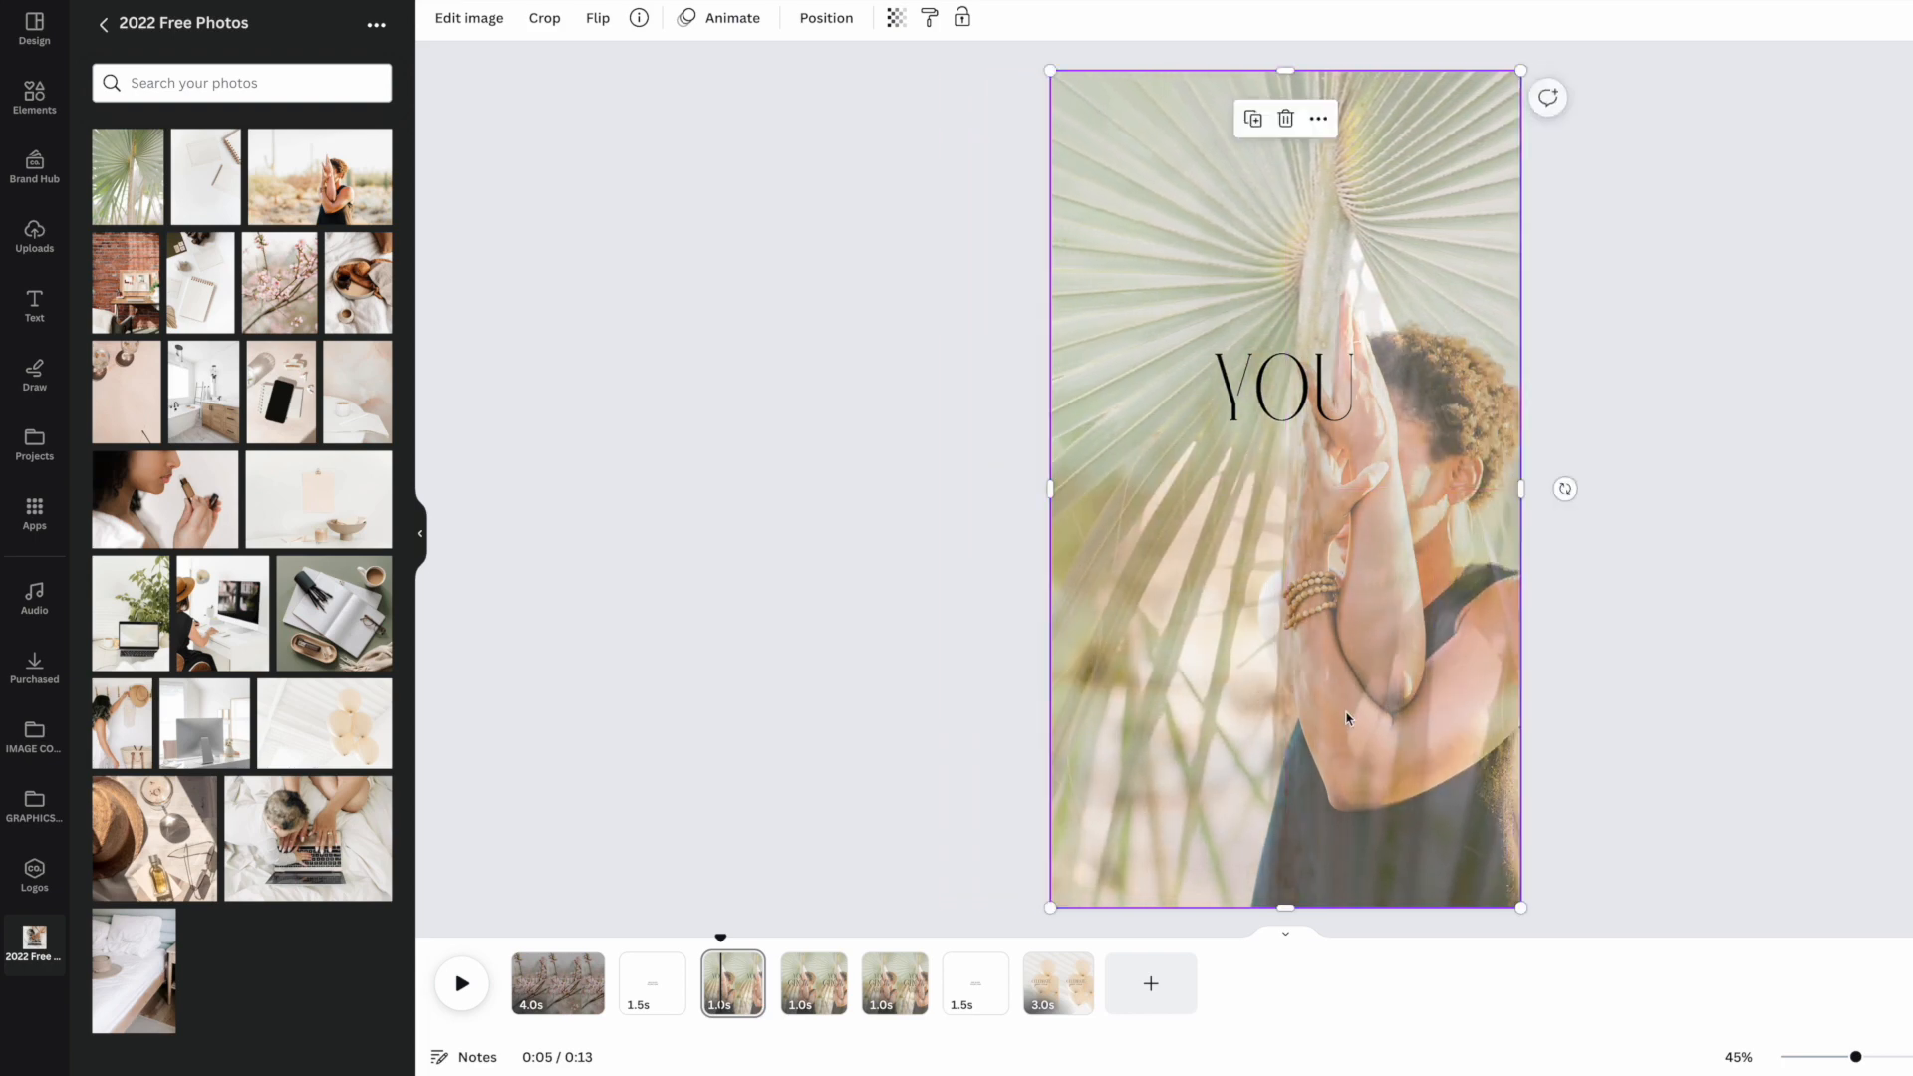
click(899, 20)
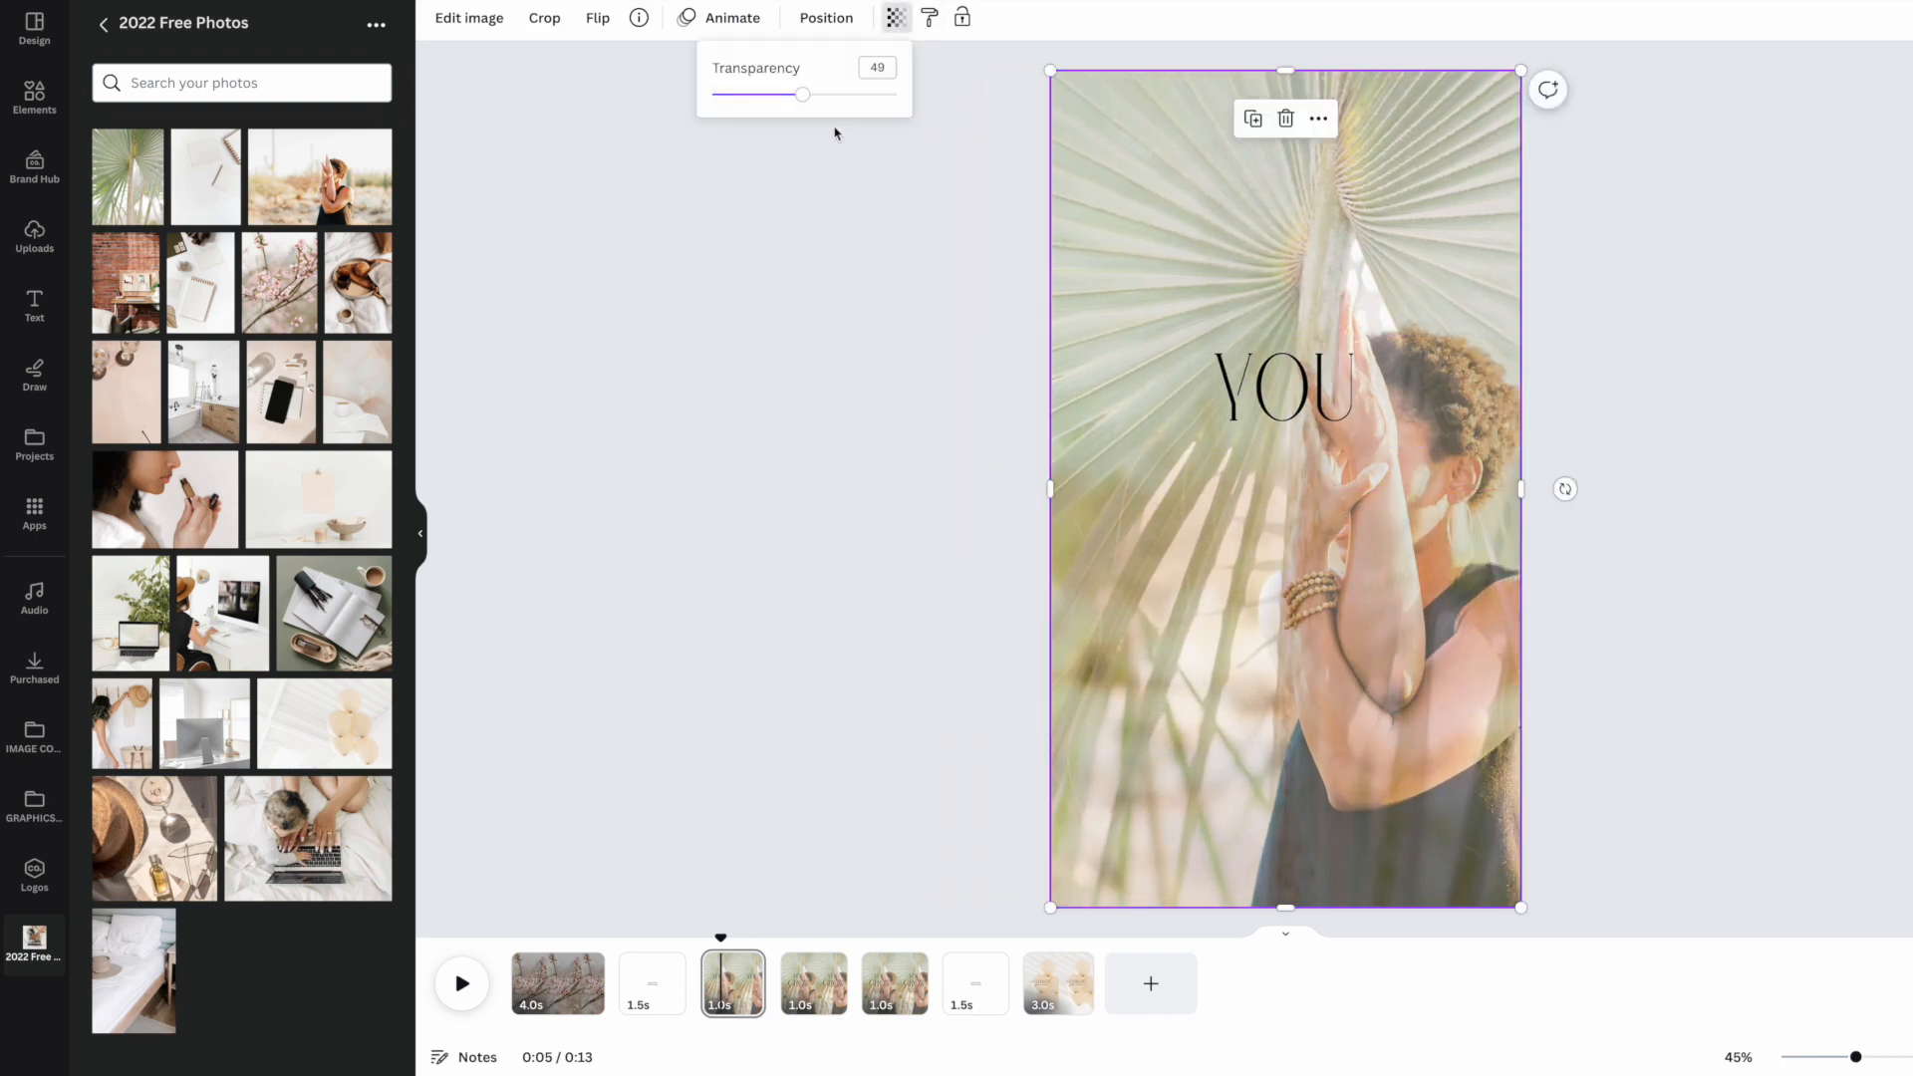
mouse_move(798, 97)
mouse_down()
mouse_move(768, 95)
mouse_move(820, 100)
mouse_move(749, 95)
mouse_move(798, 97)
mouse_up()
Step: Preview the video's final 3.0-second page
click(1058, 983)
click(462, 982)
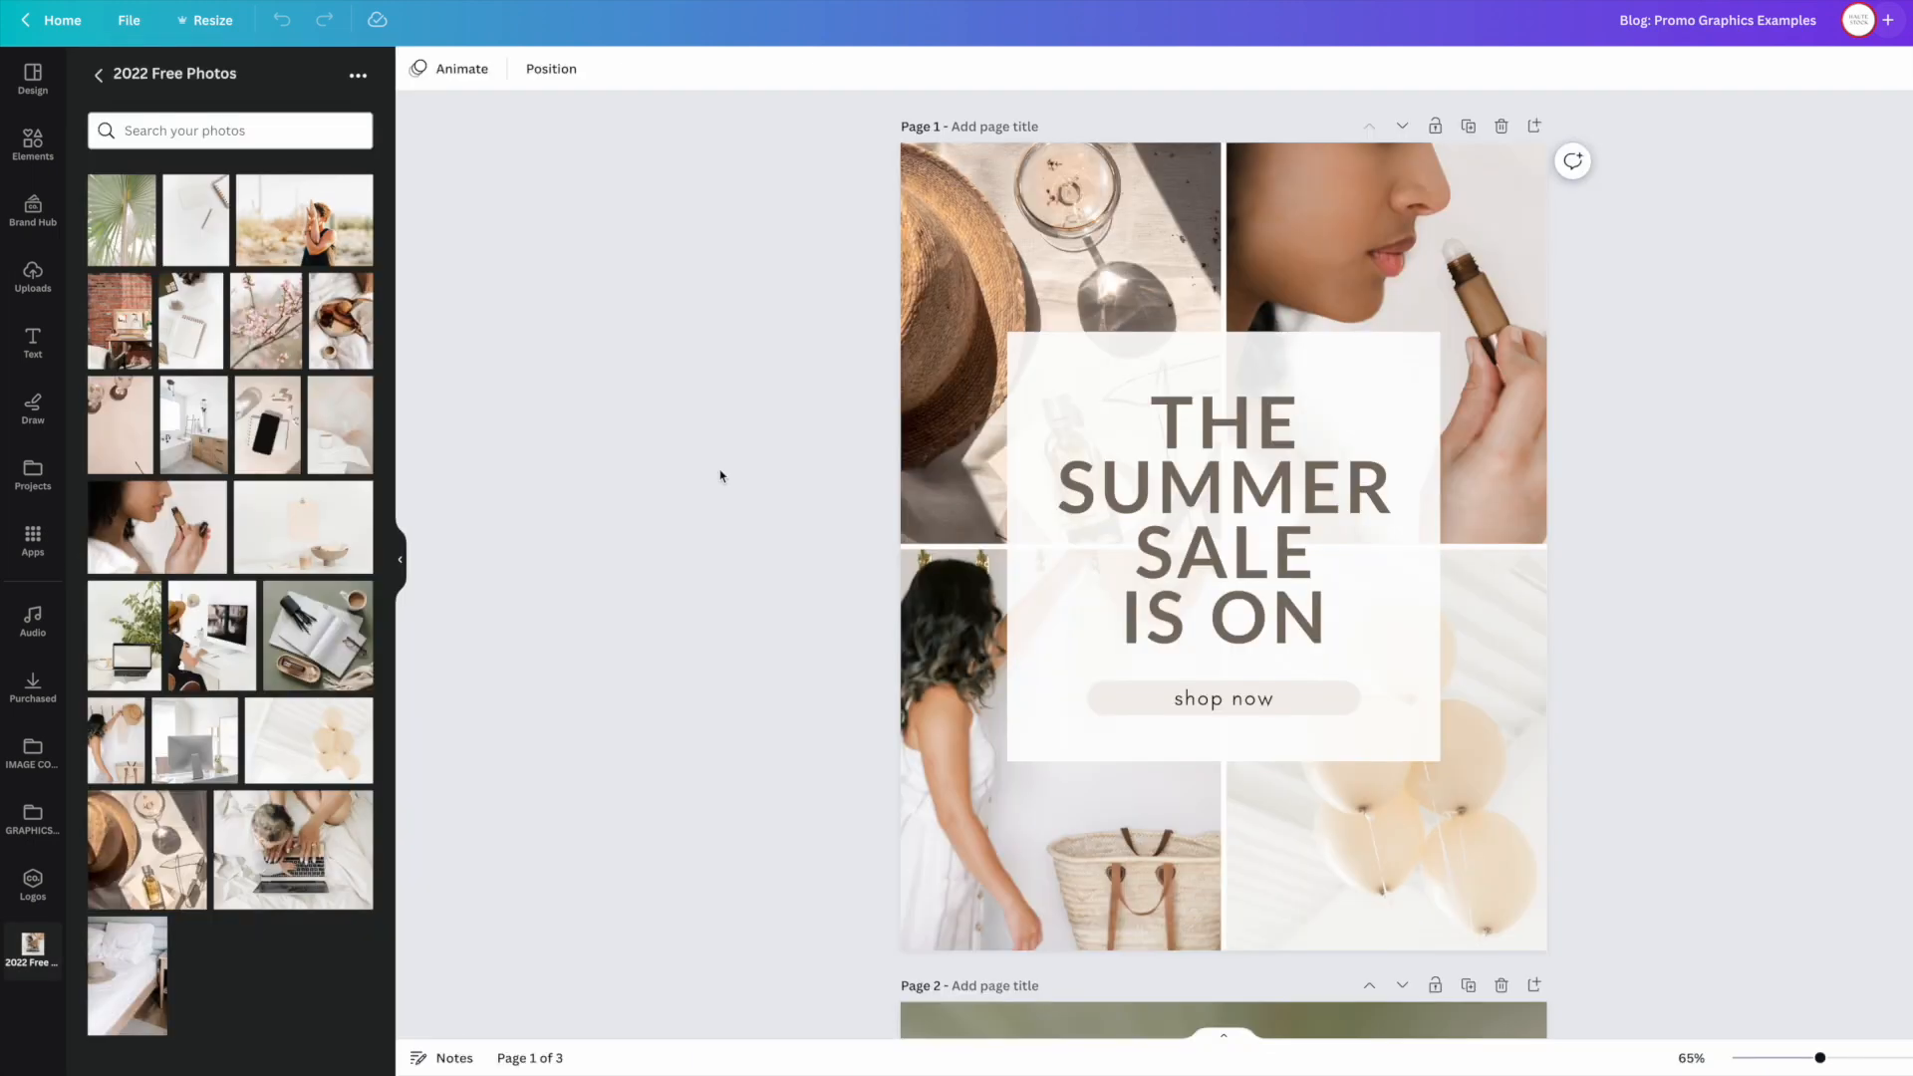
Step: Review the three promo graphics, from the summer sale page through the new class pages
click(1301, 518)
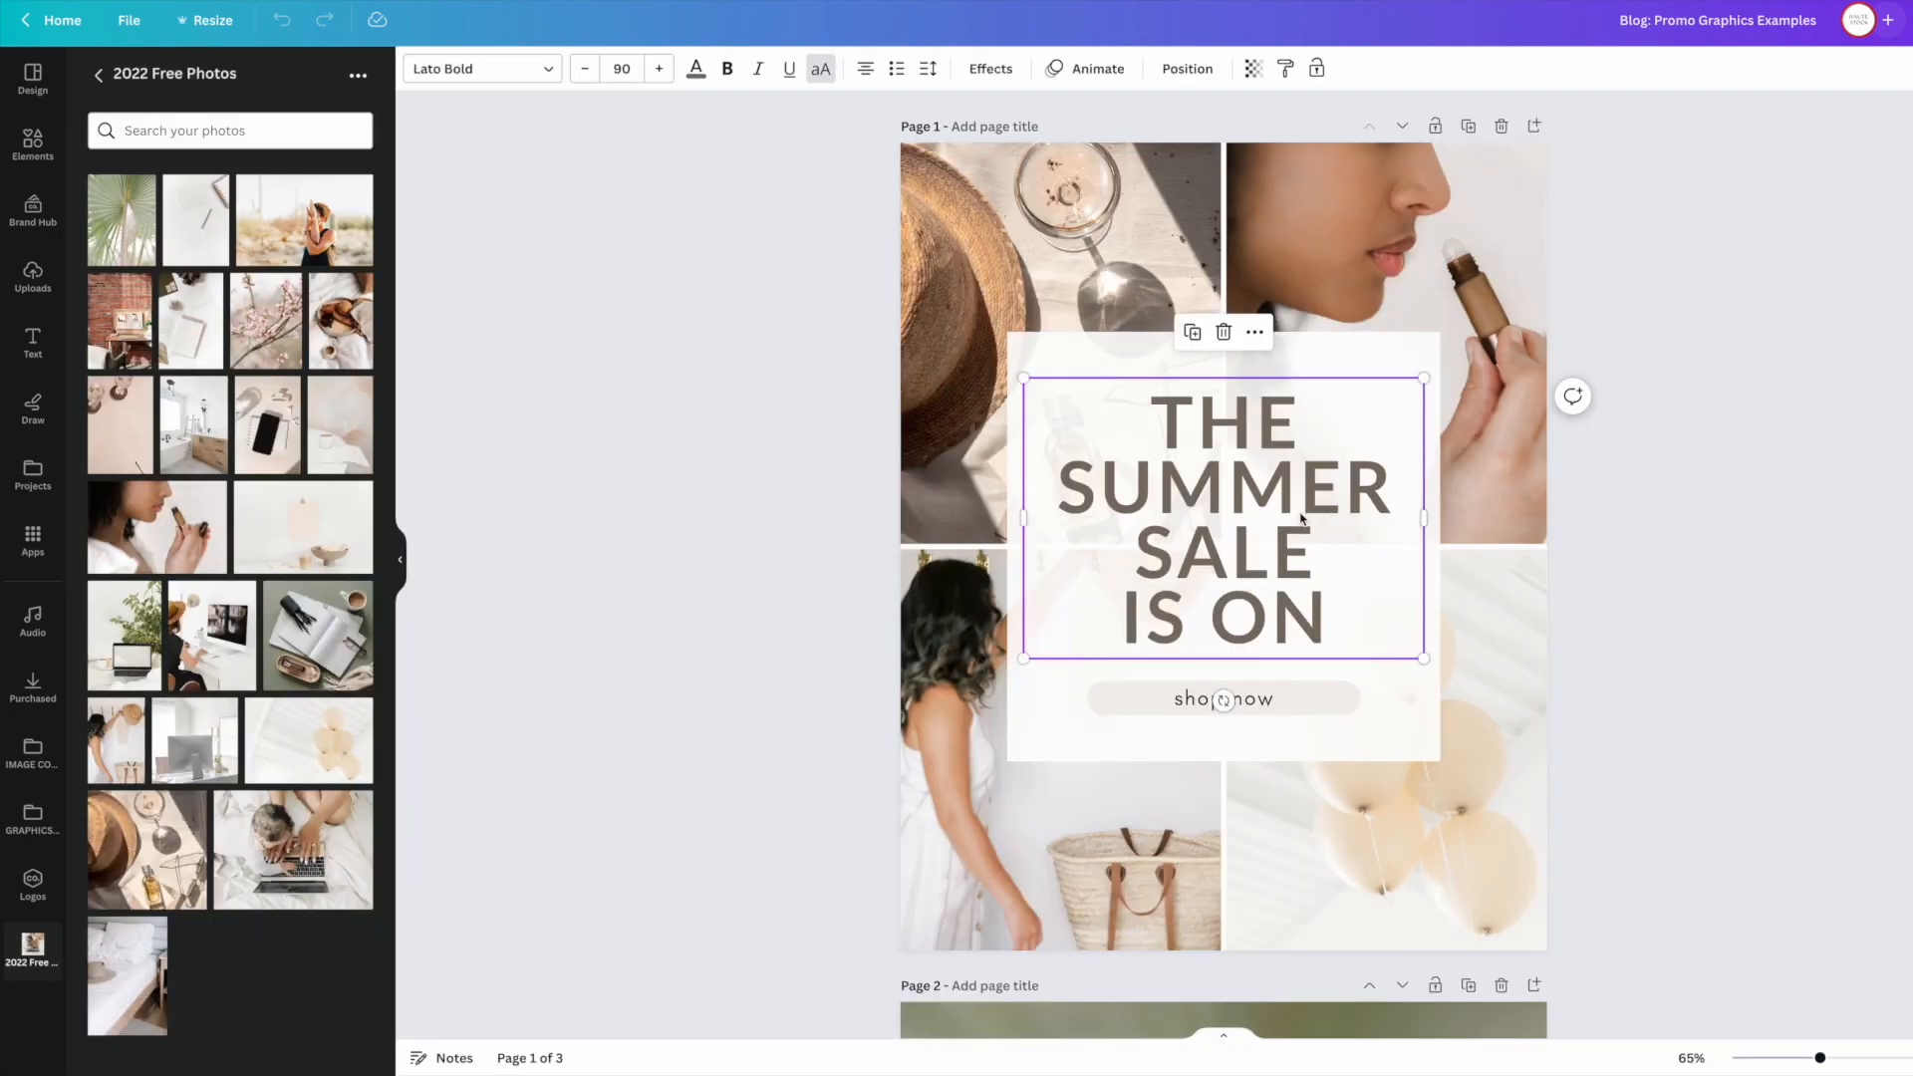
scroll(1301, 518, down, 9)
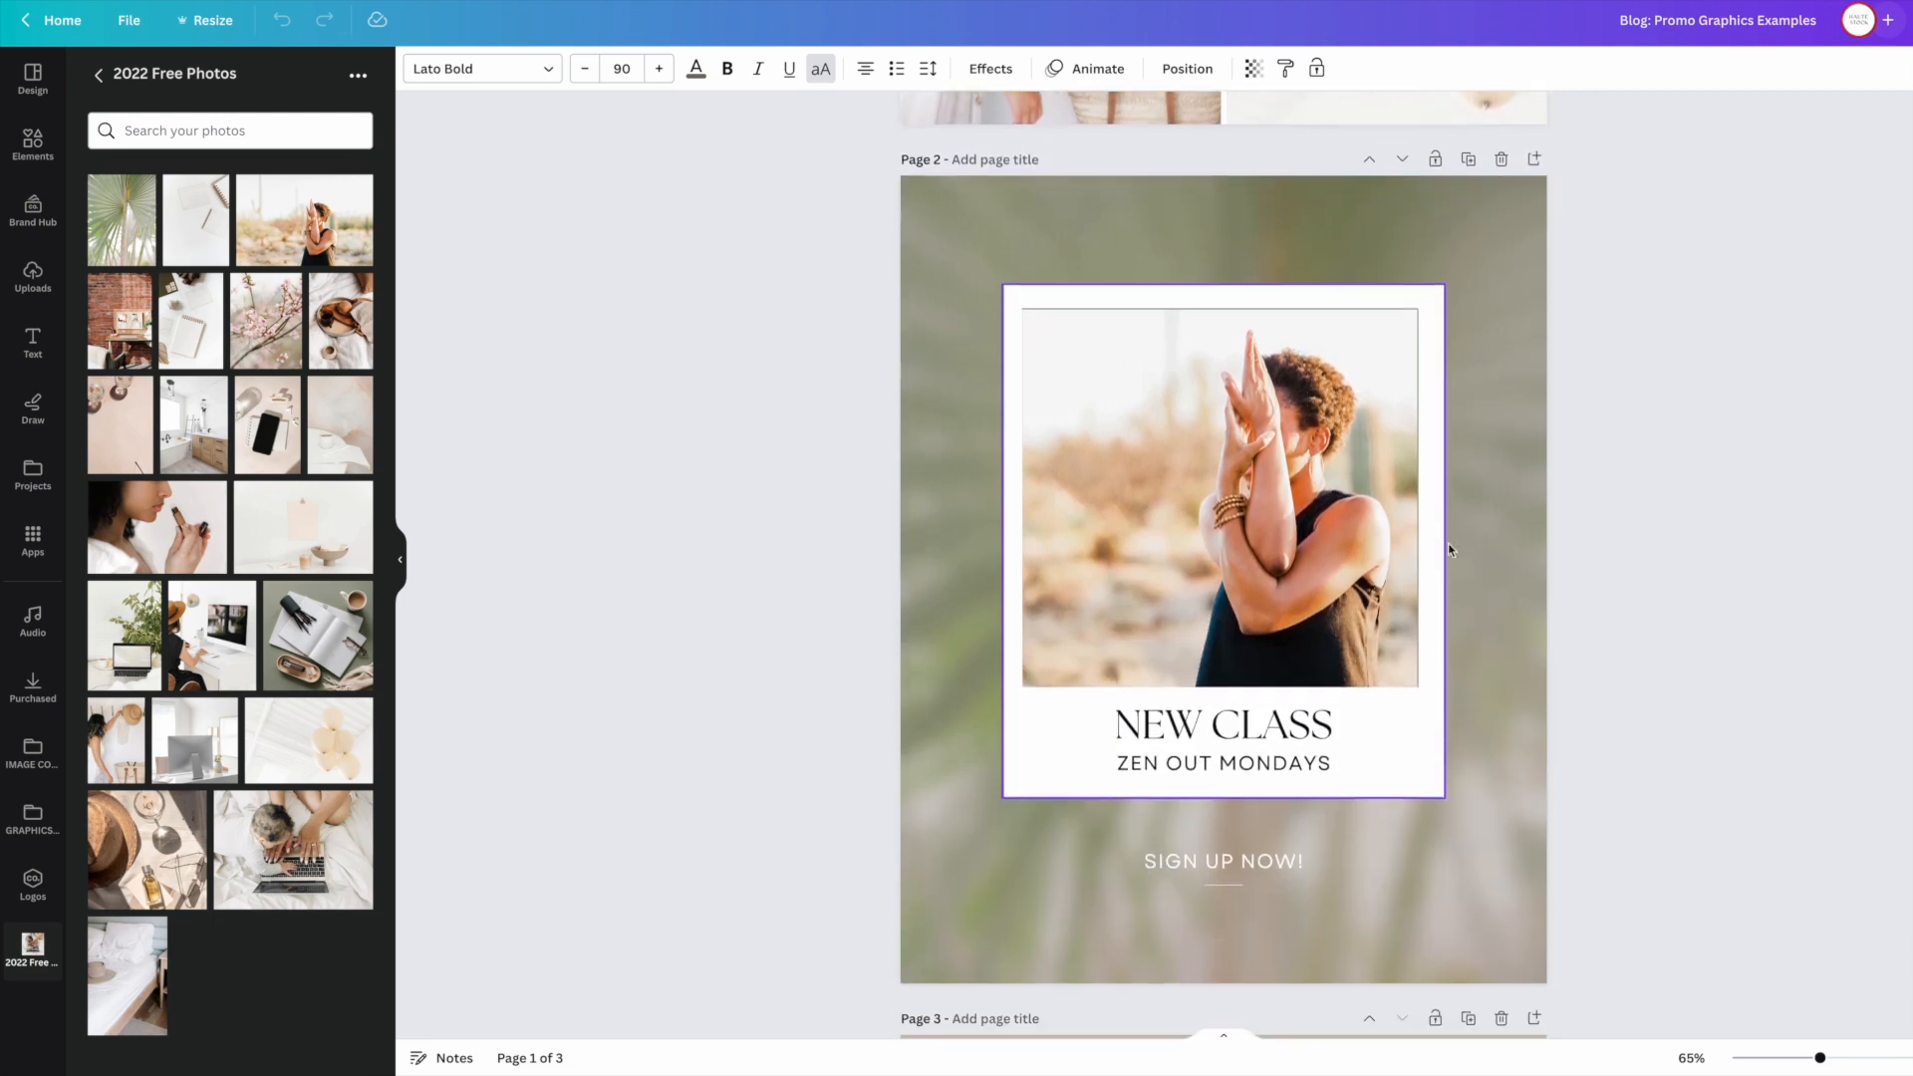
scroll(1542, 564, down, 7)
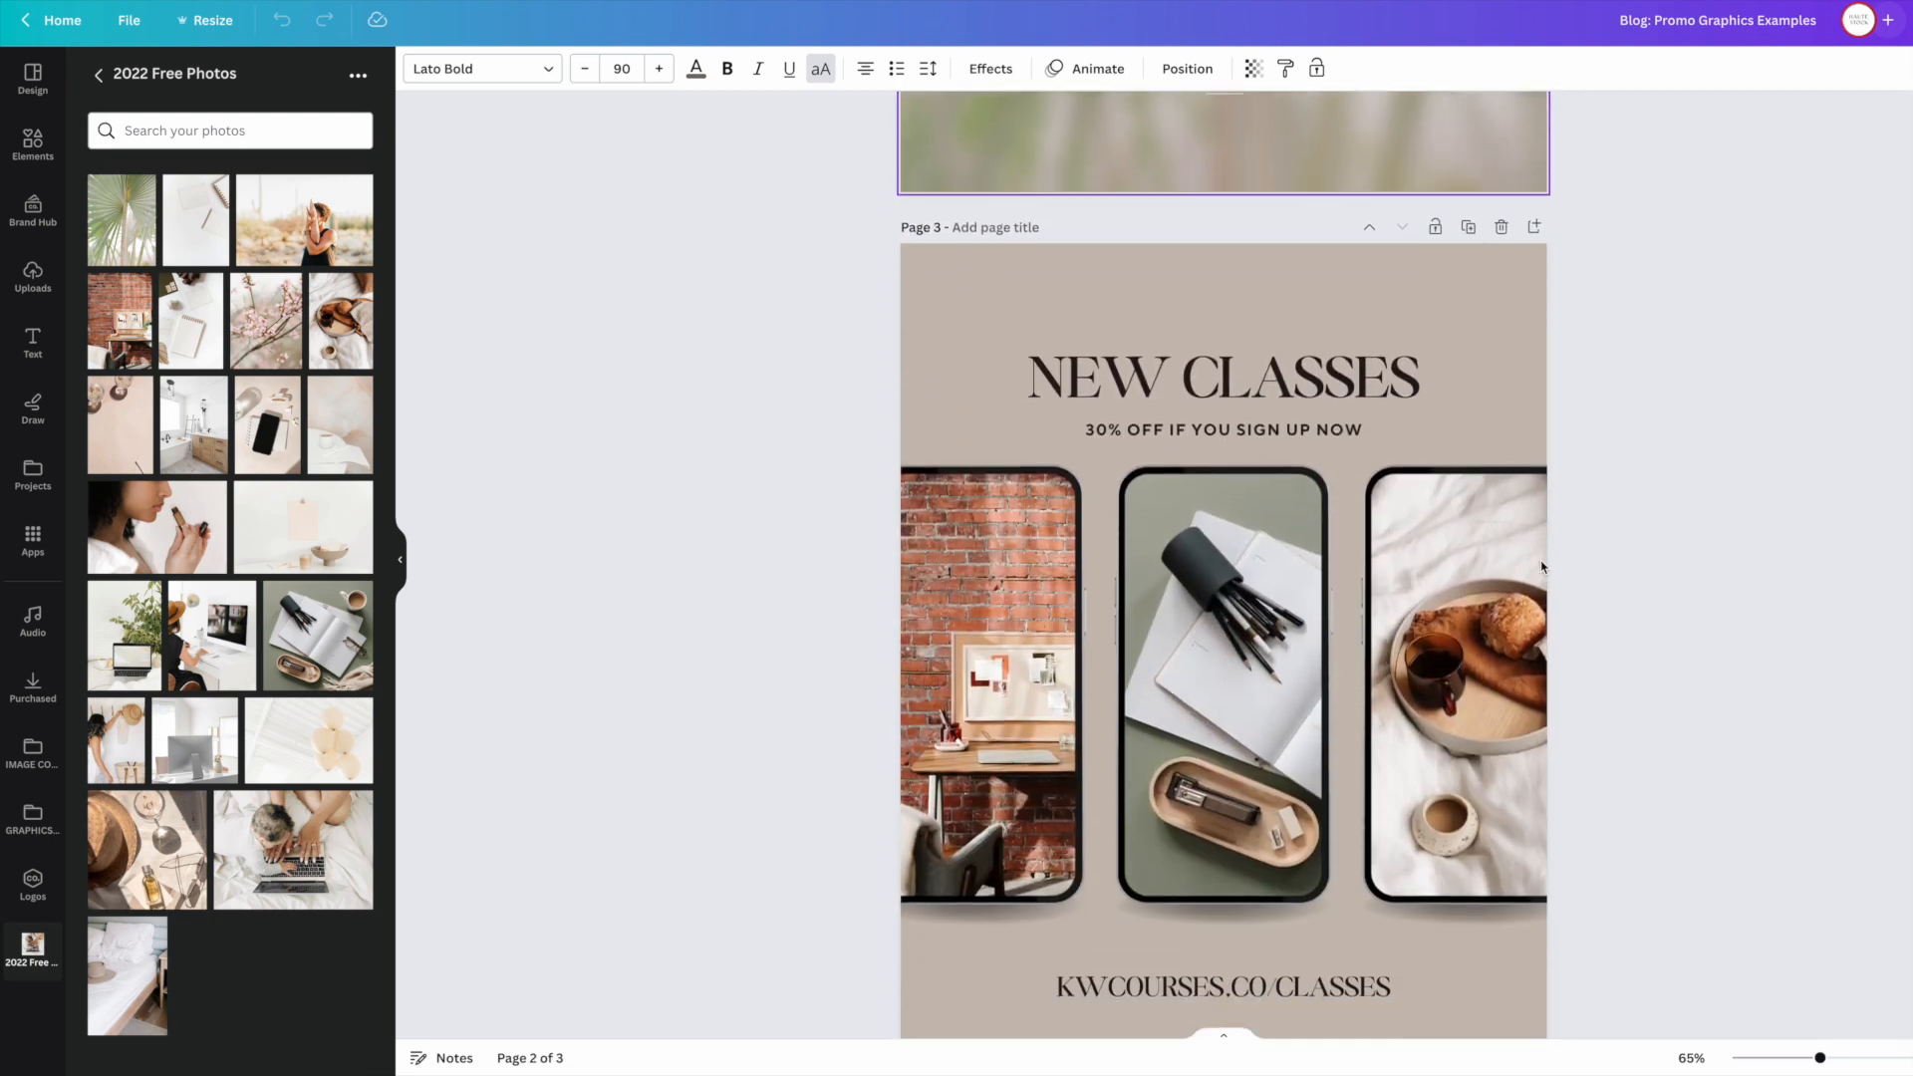
scroll(1542, 567, down, 1)
scroll(1539, 565, up, 16)
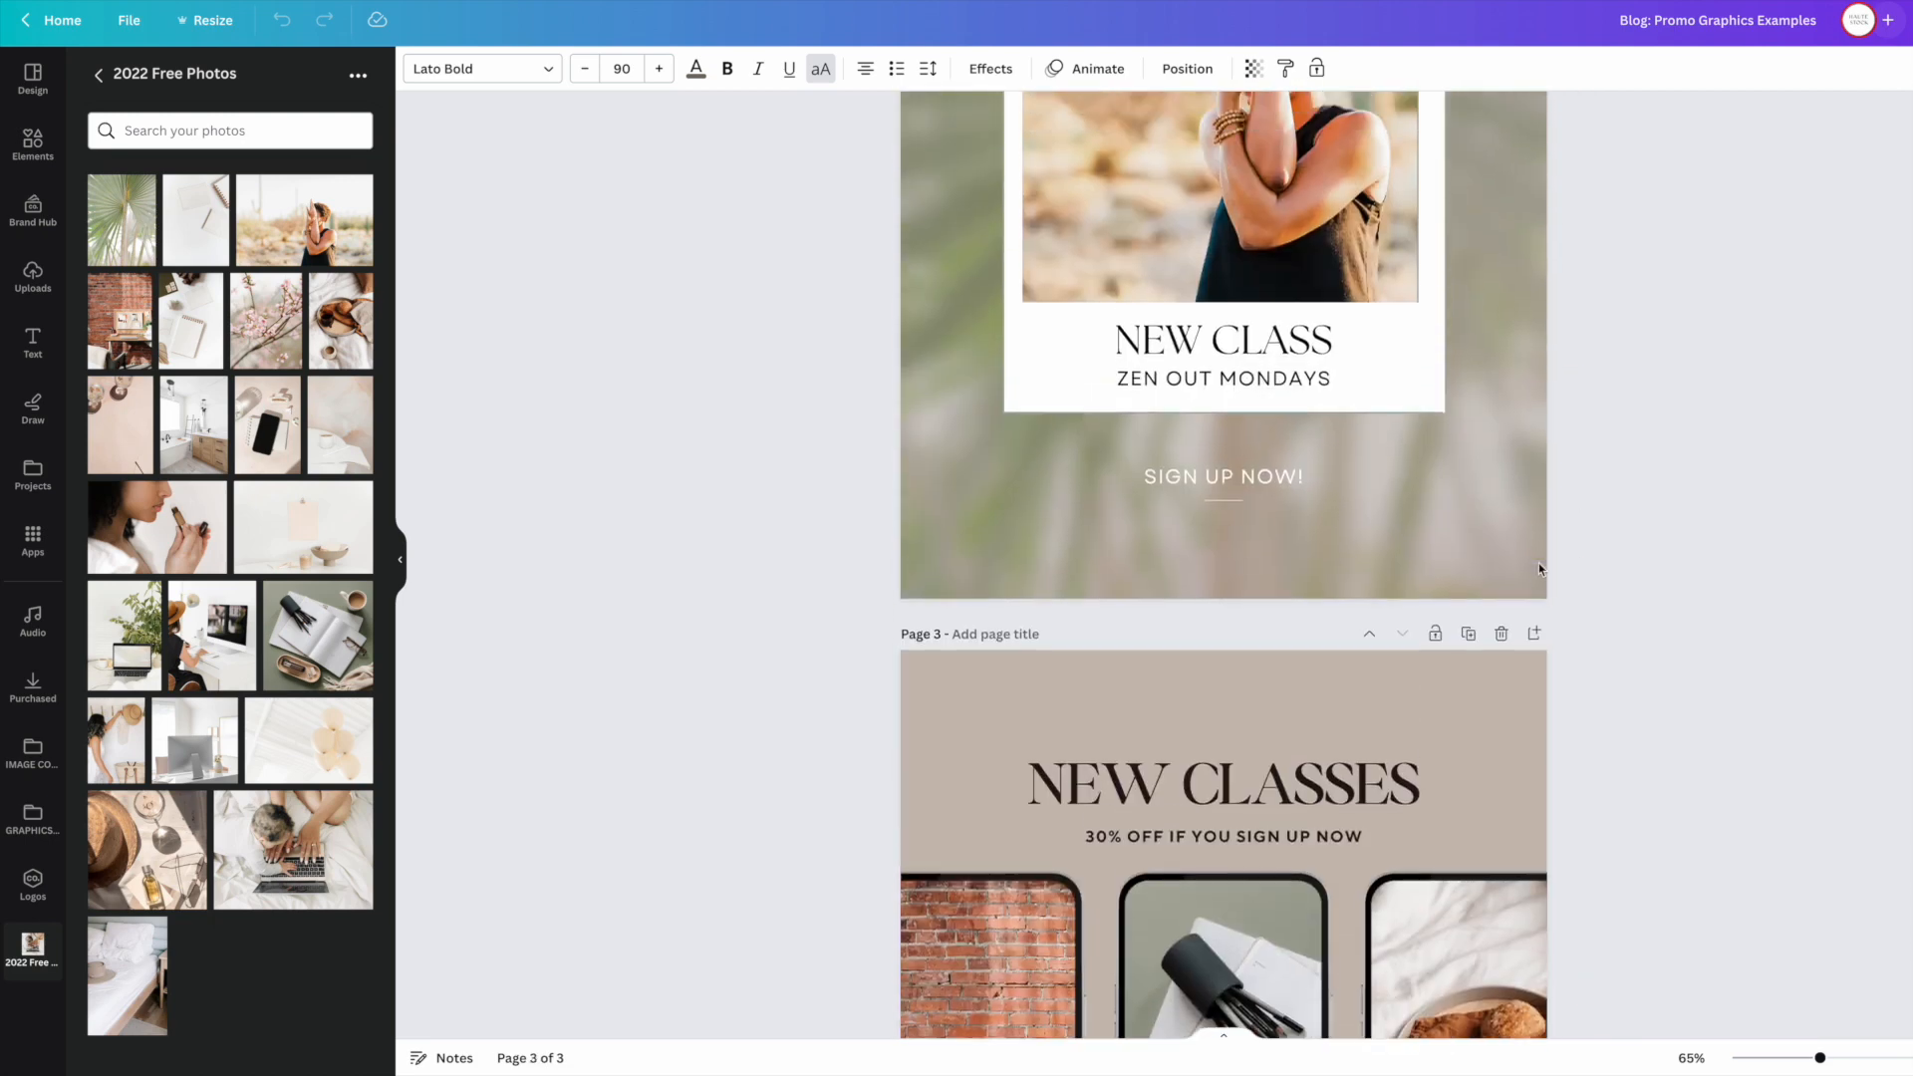
scroll(1538, 568, up, 2)
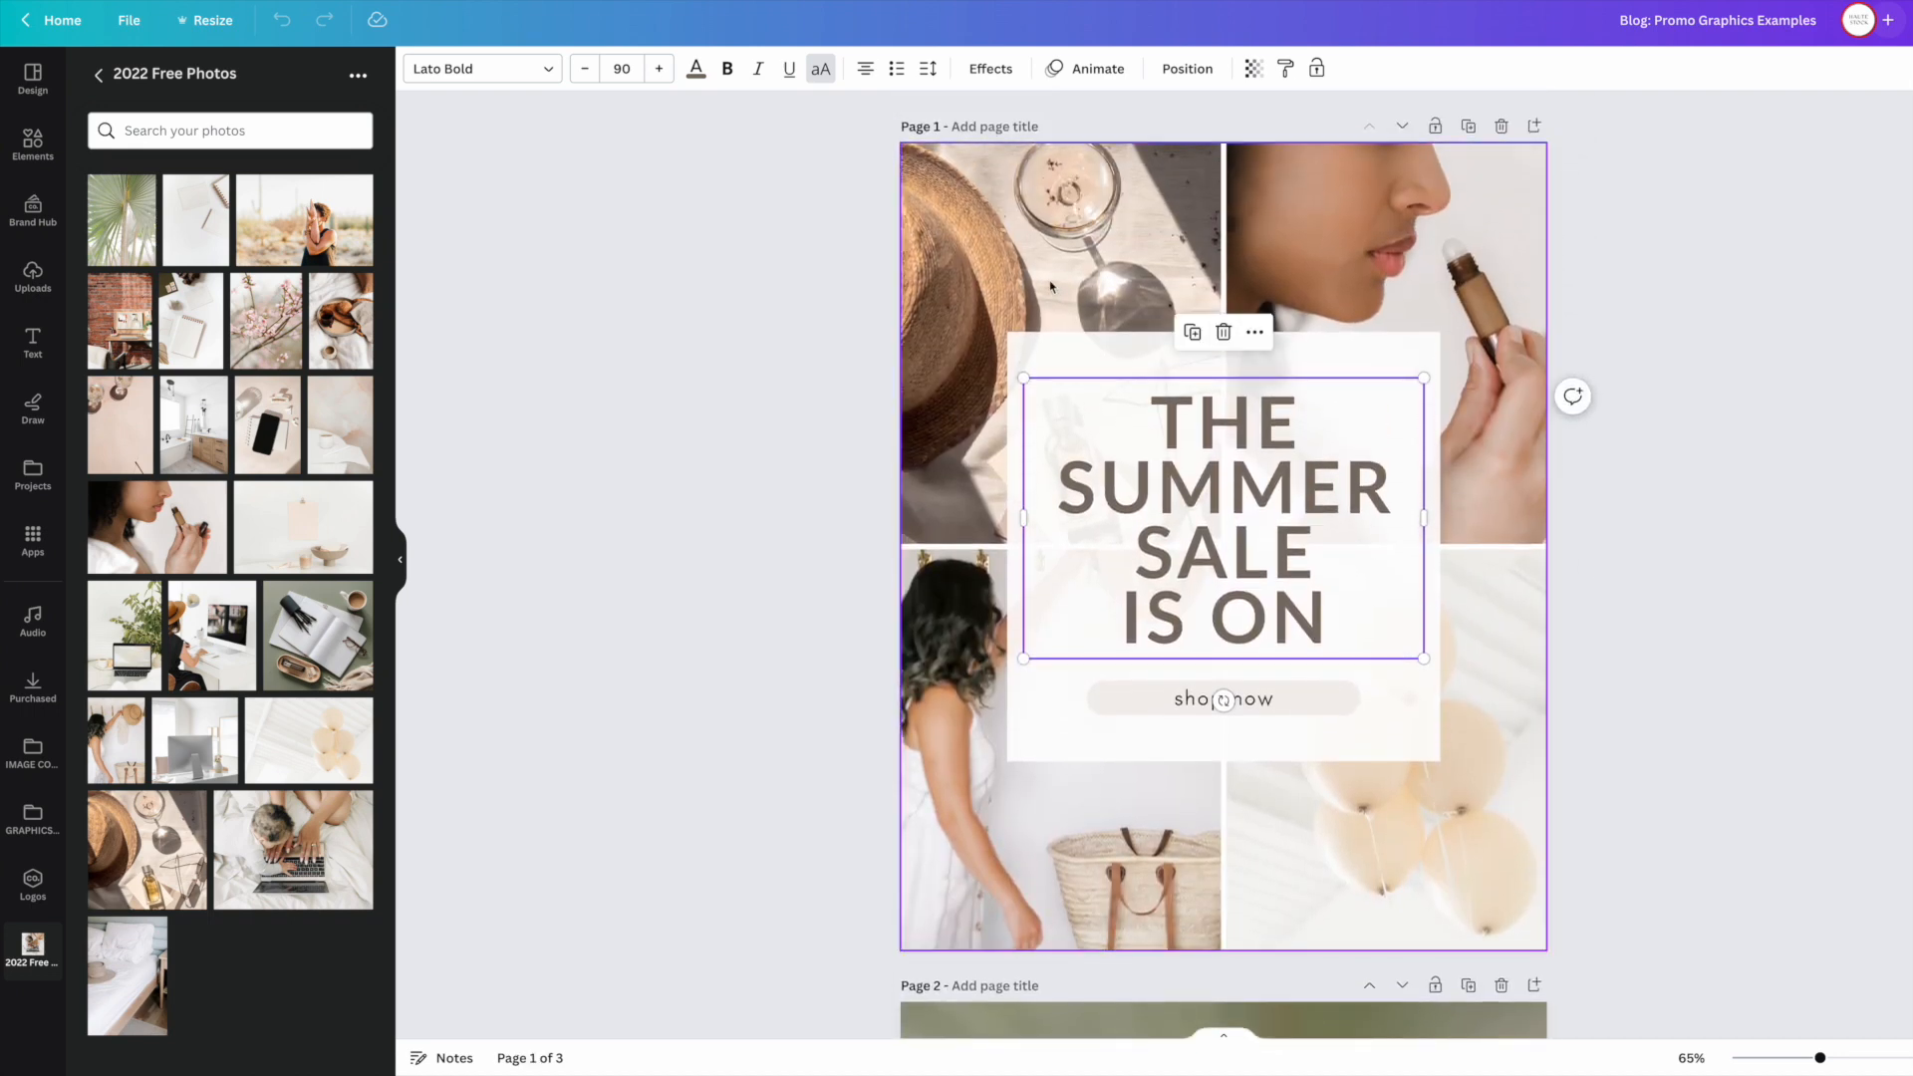
Step: Examine the photo grid and the headline text on the summer sale graphic
click(1076, 320)
click(1531, 244)
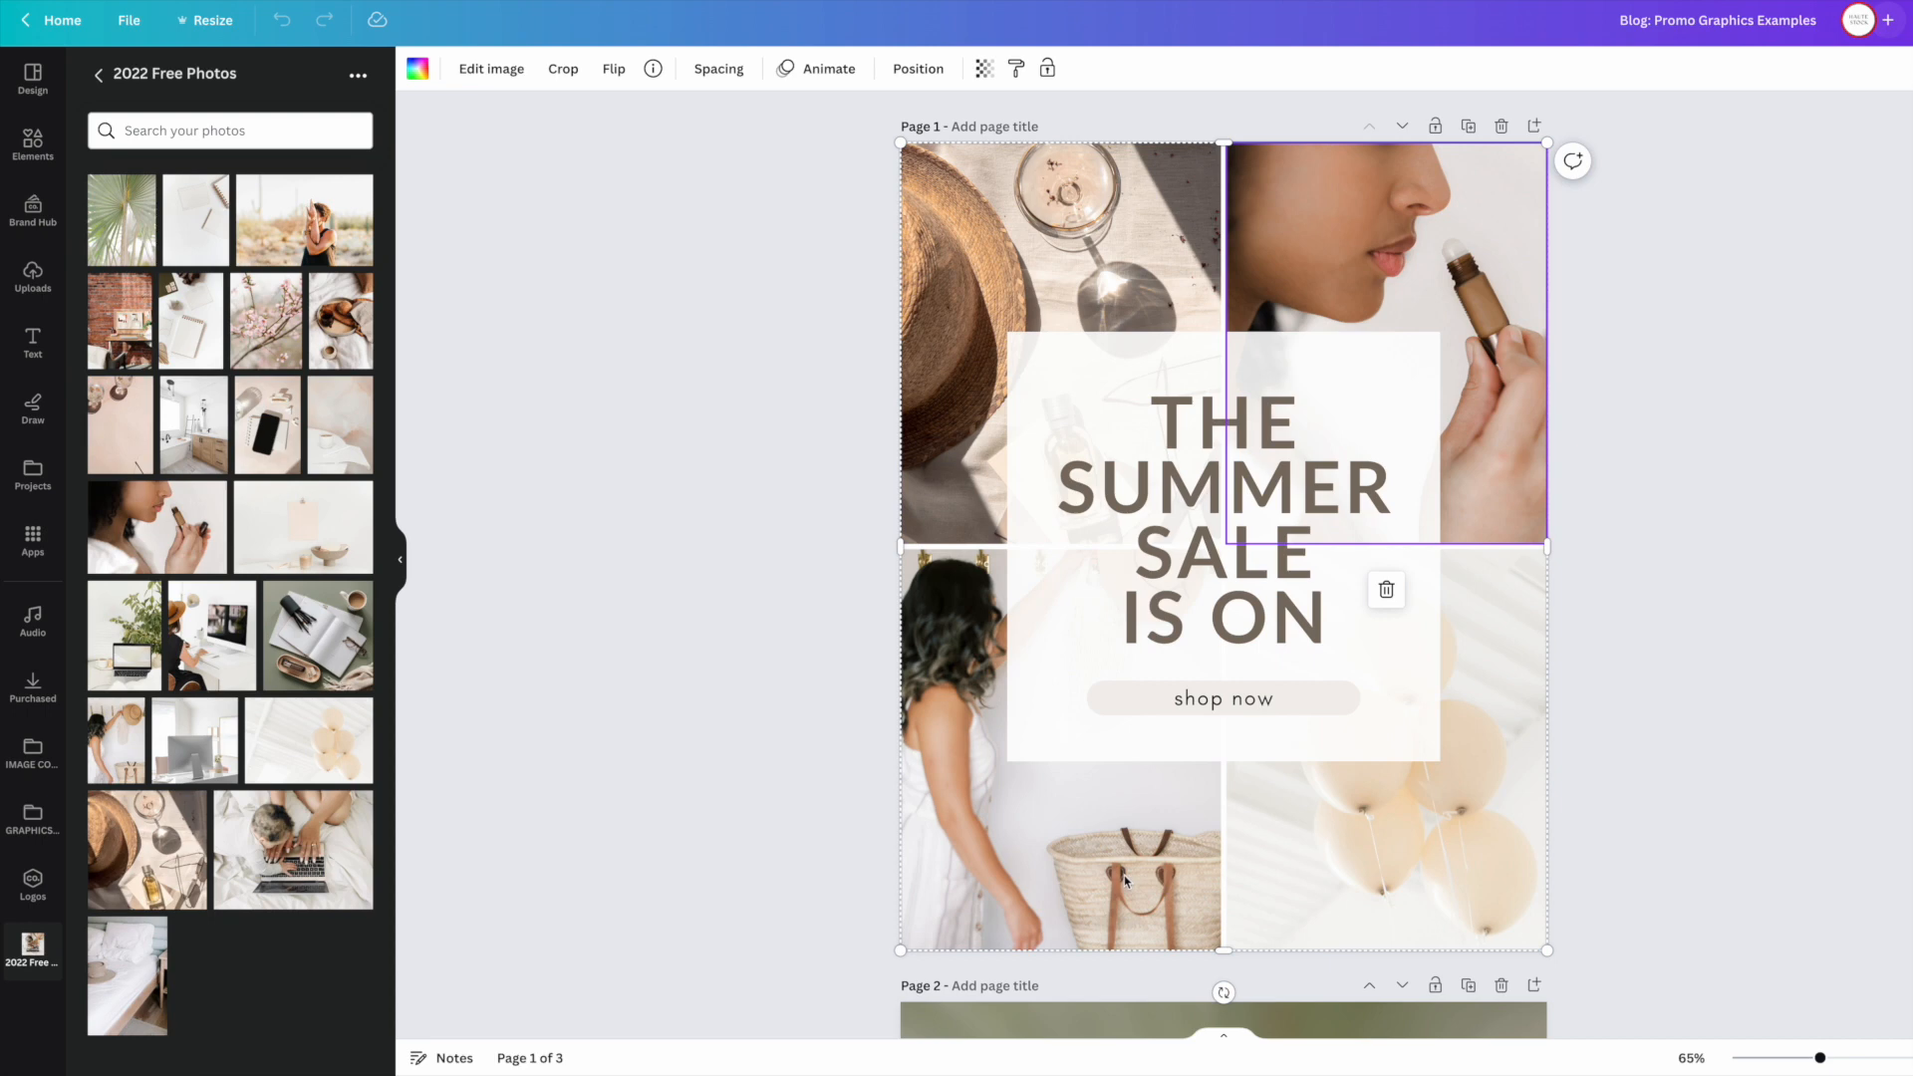
click(1395, 883)
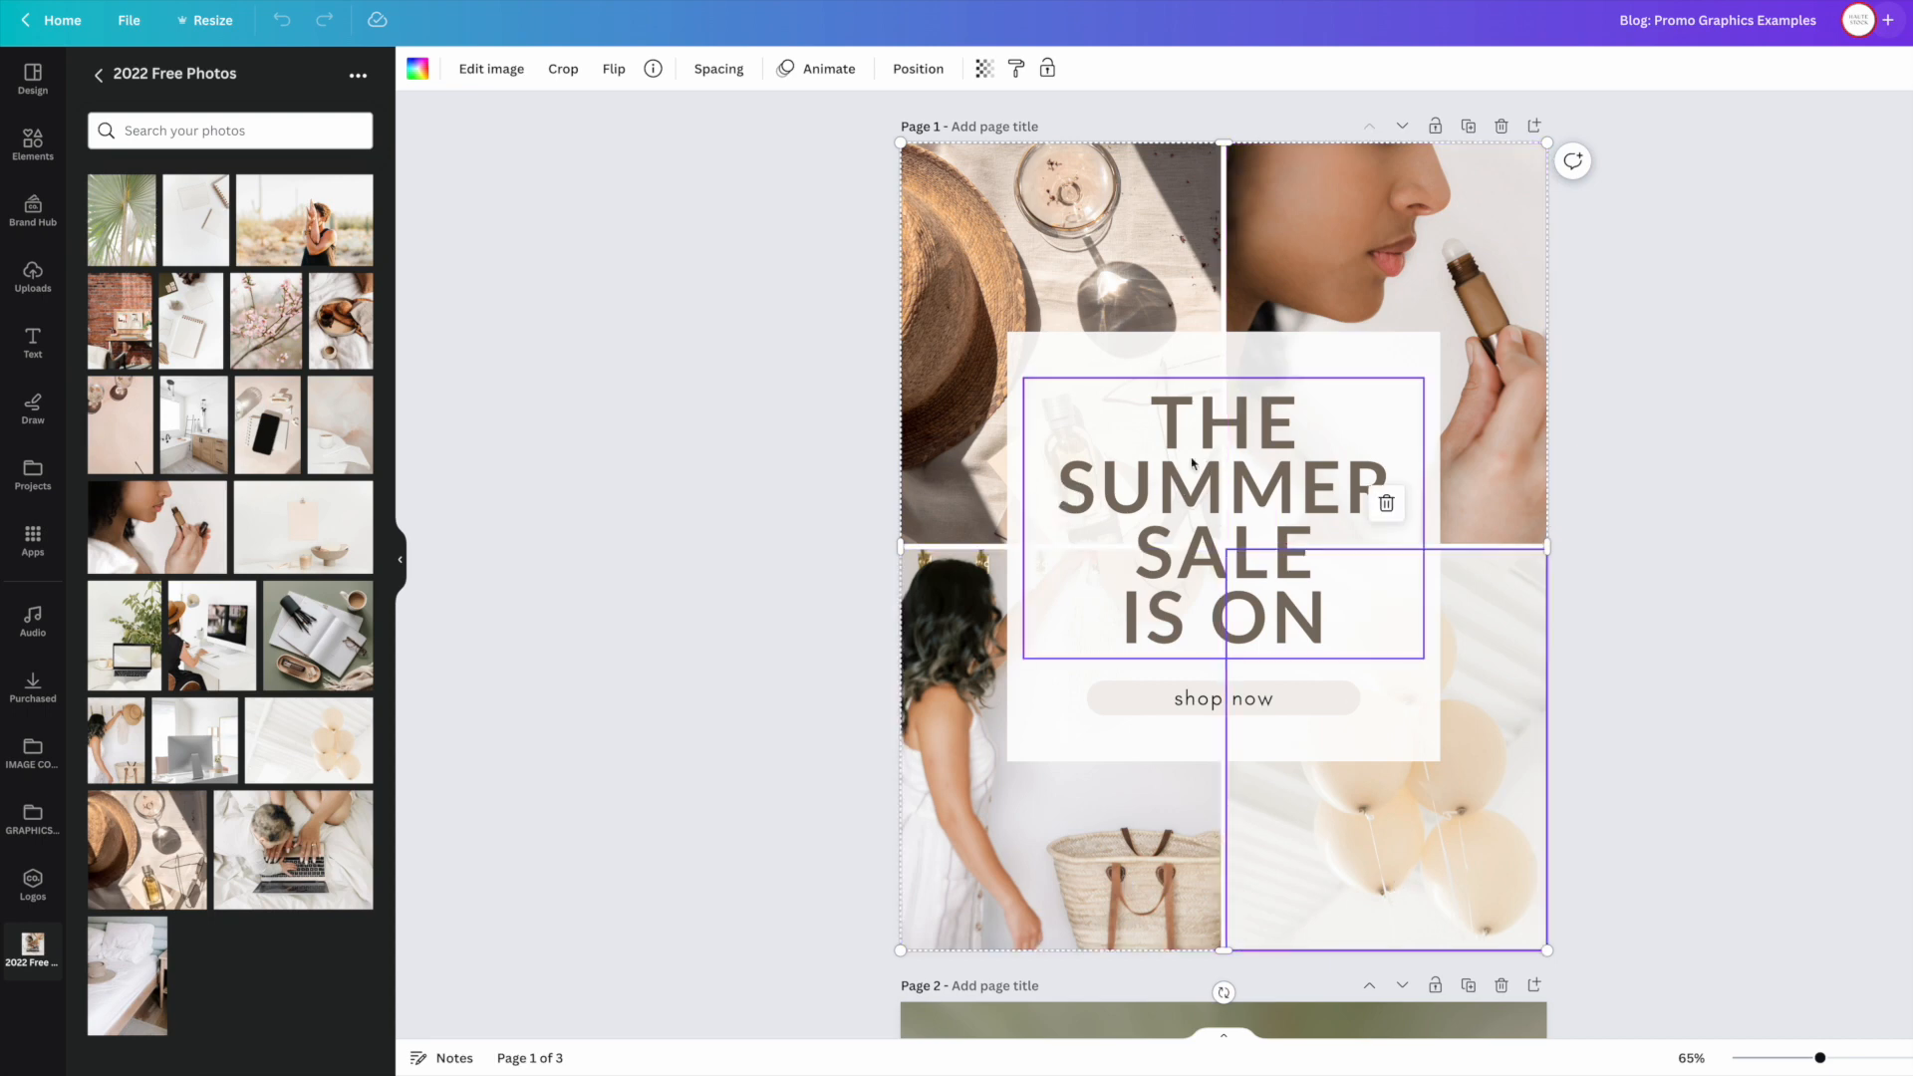
click(1186, 506)
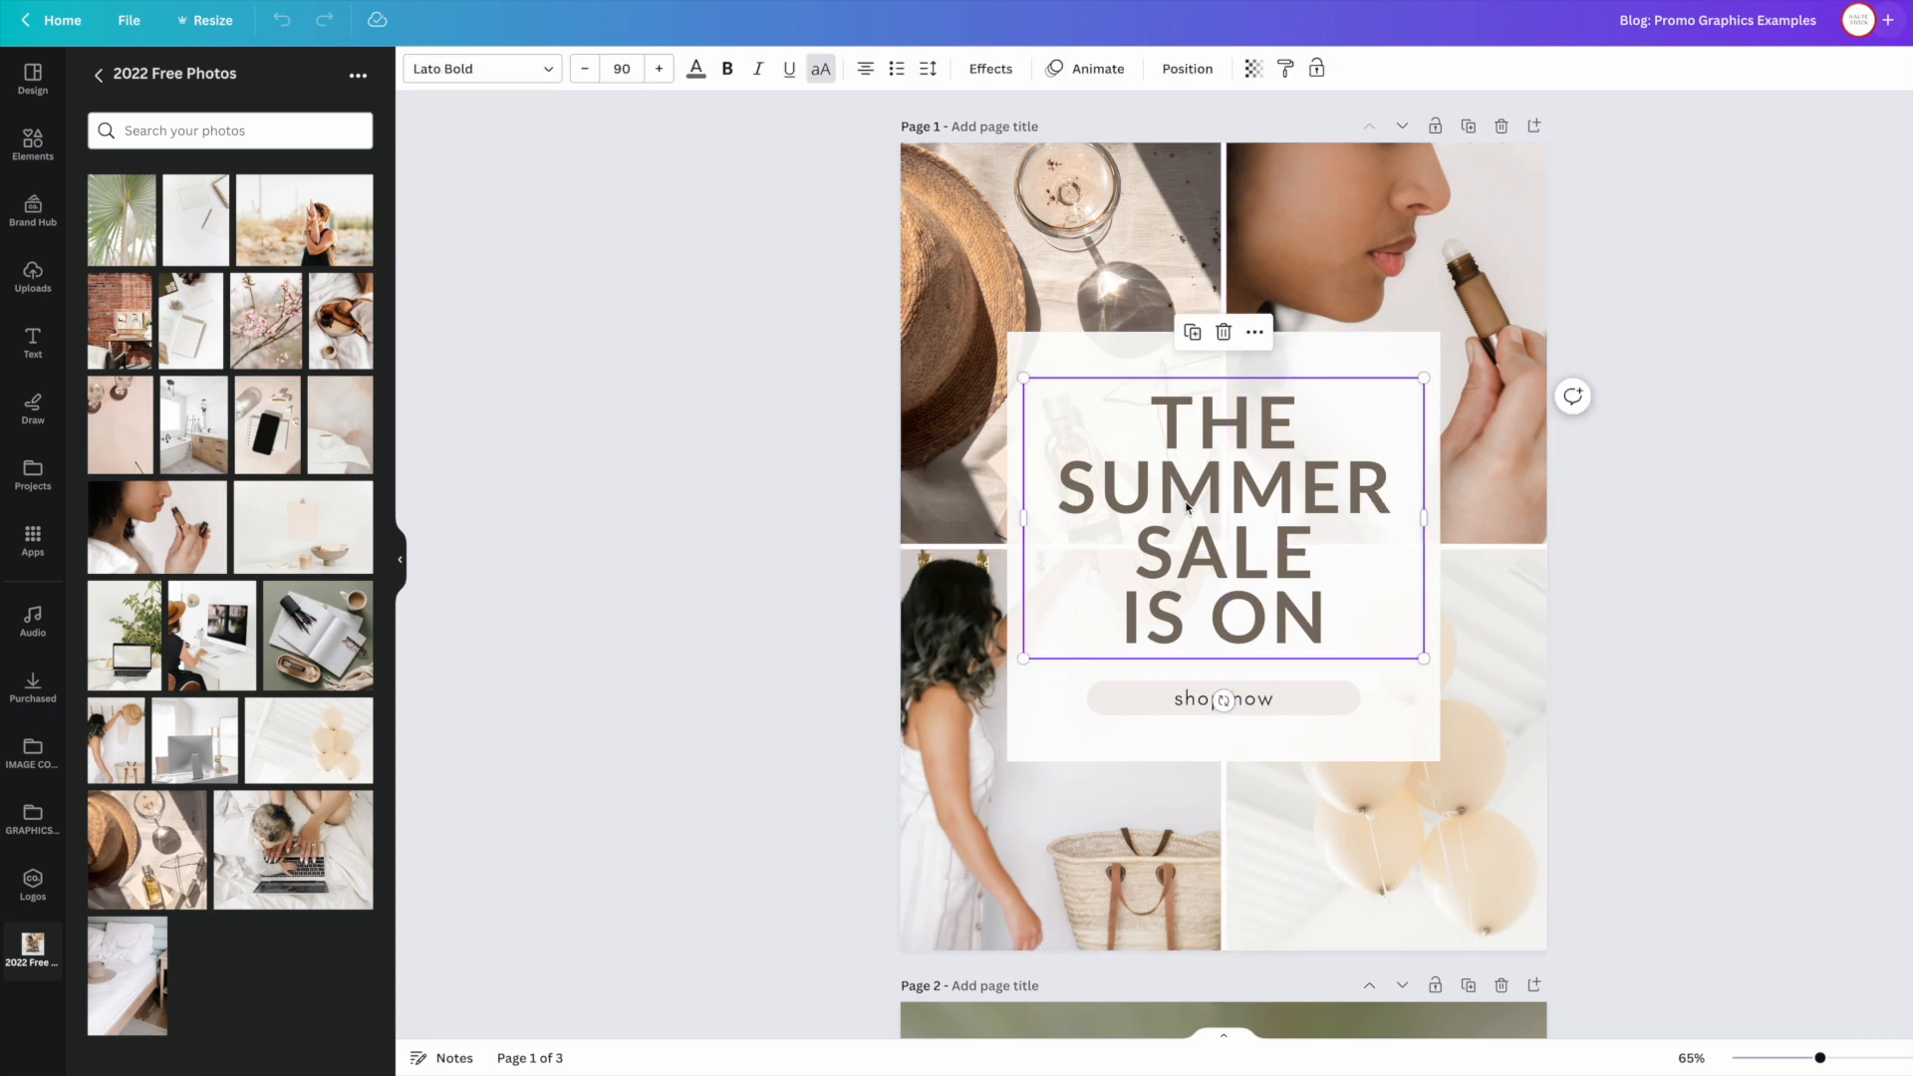
Step: Examine the summer sale graphic's shop now button, the photo on the new class graphic, and the NEW CLASSES page
click(1306, 697)
scroll(1815, 661, down, 9)
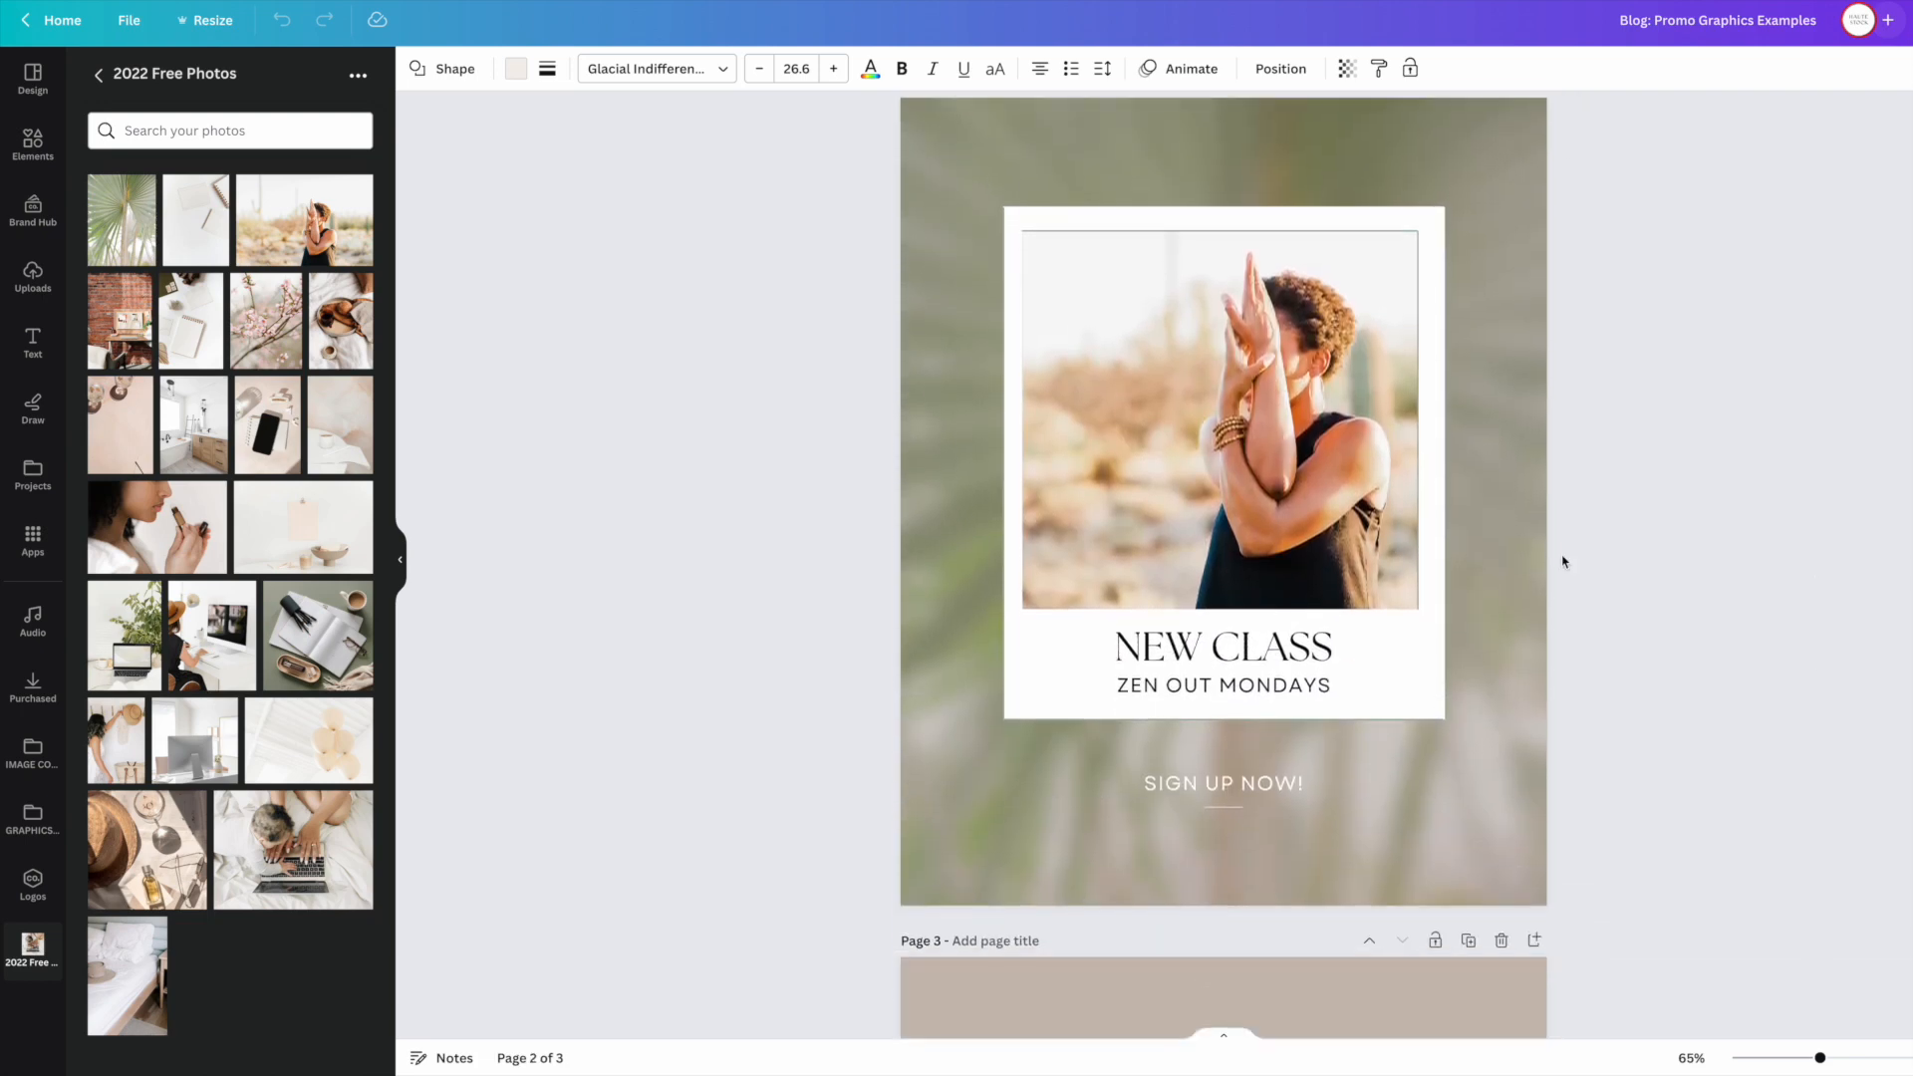
click(1300, 476)
scroll(1642, 587, down, 8)
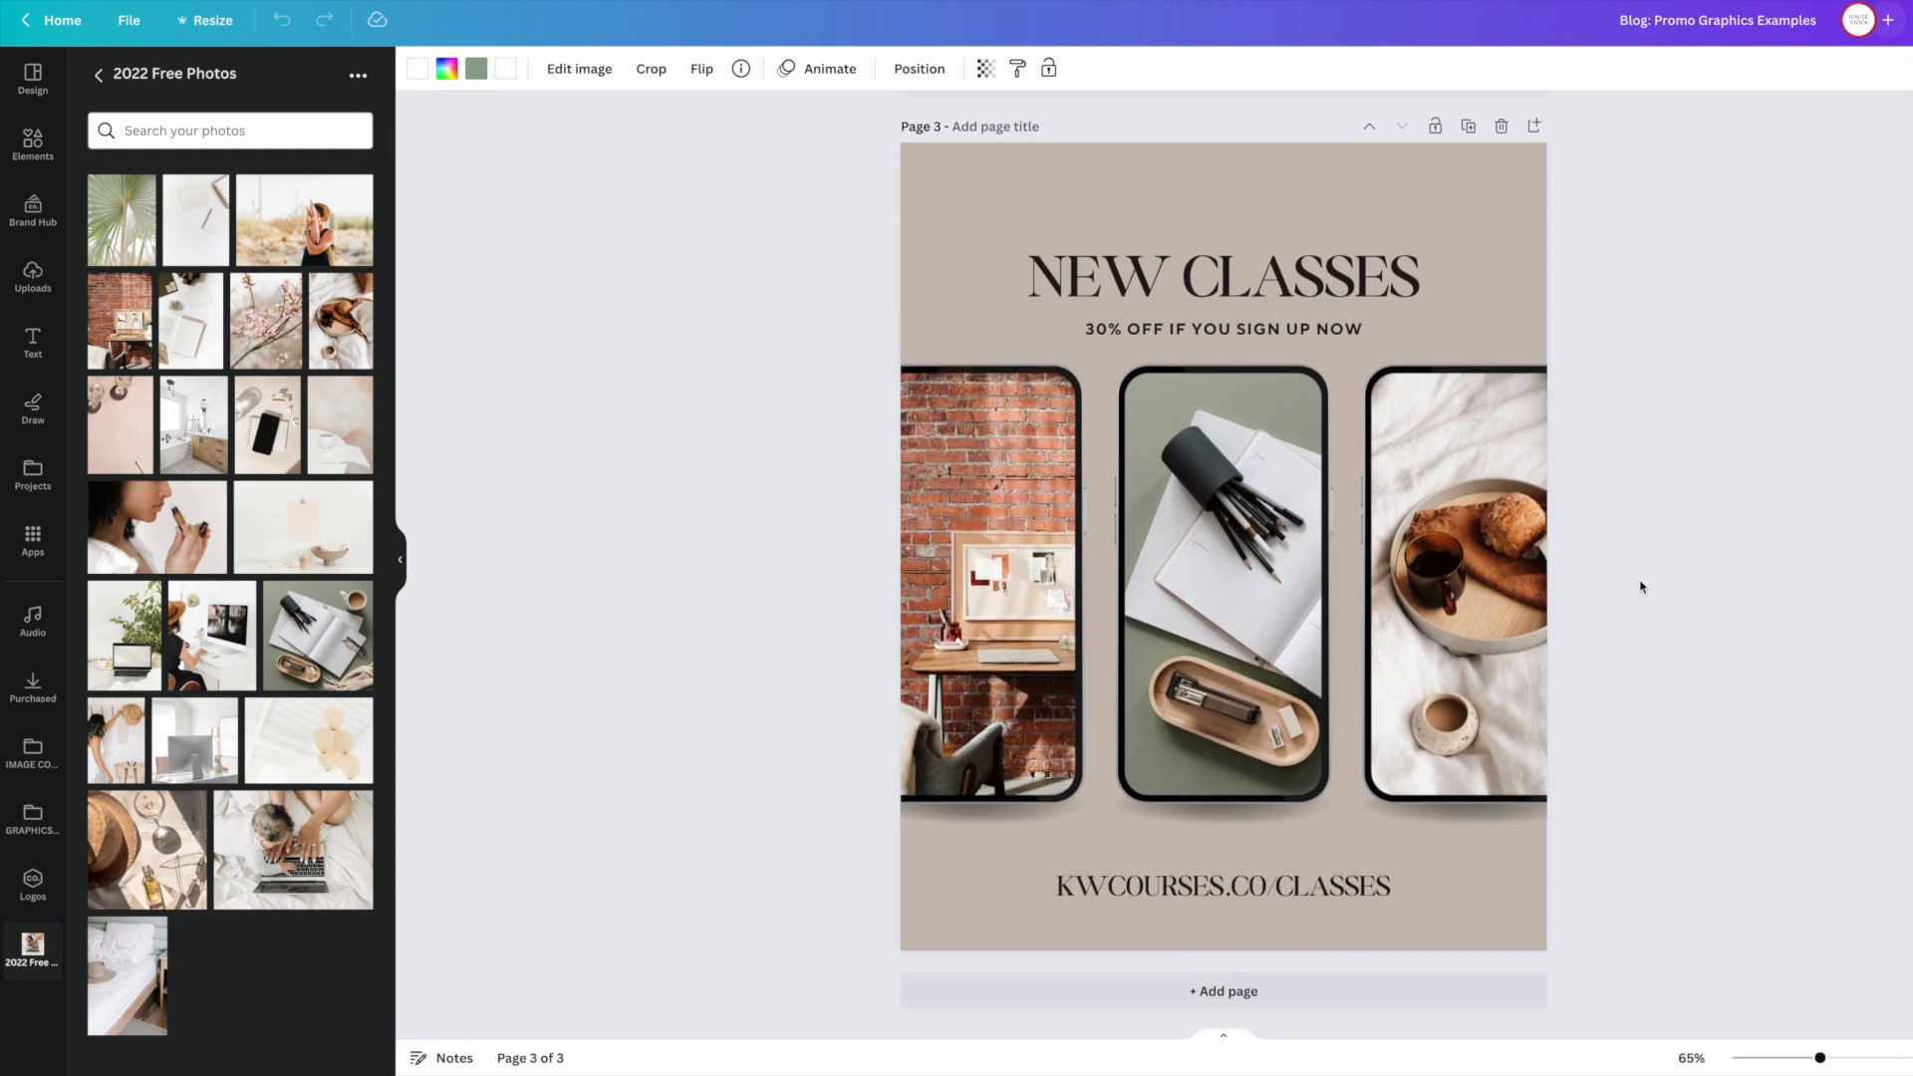
scroll(1641, 587, up, 8)
click(1317, 820)
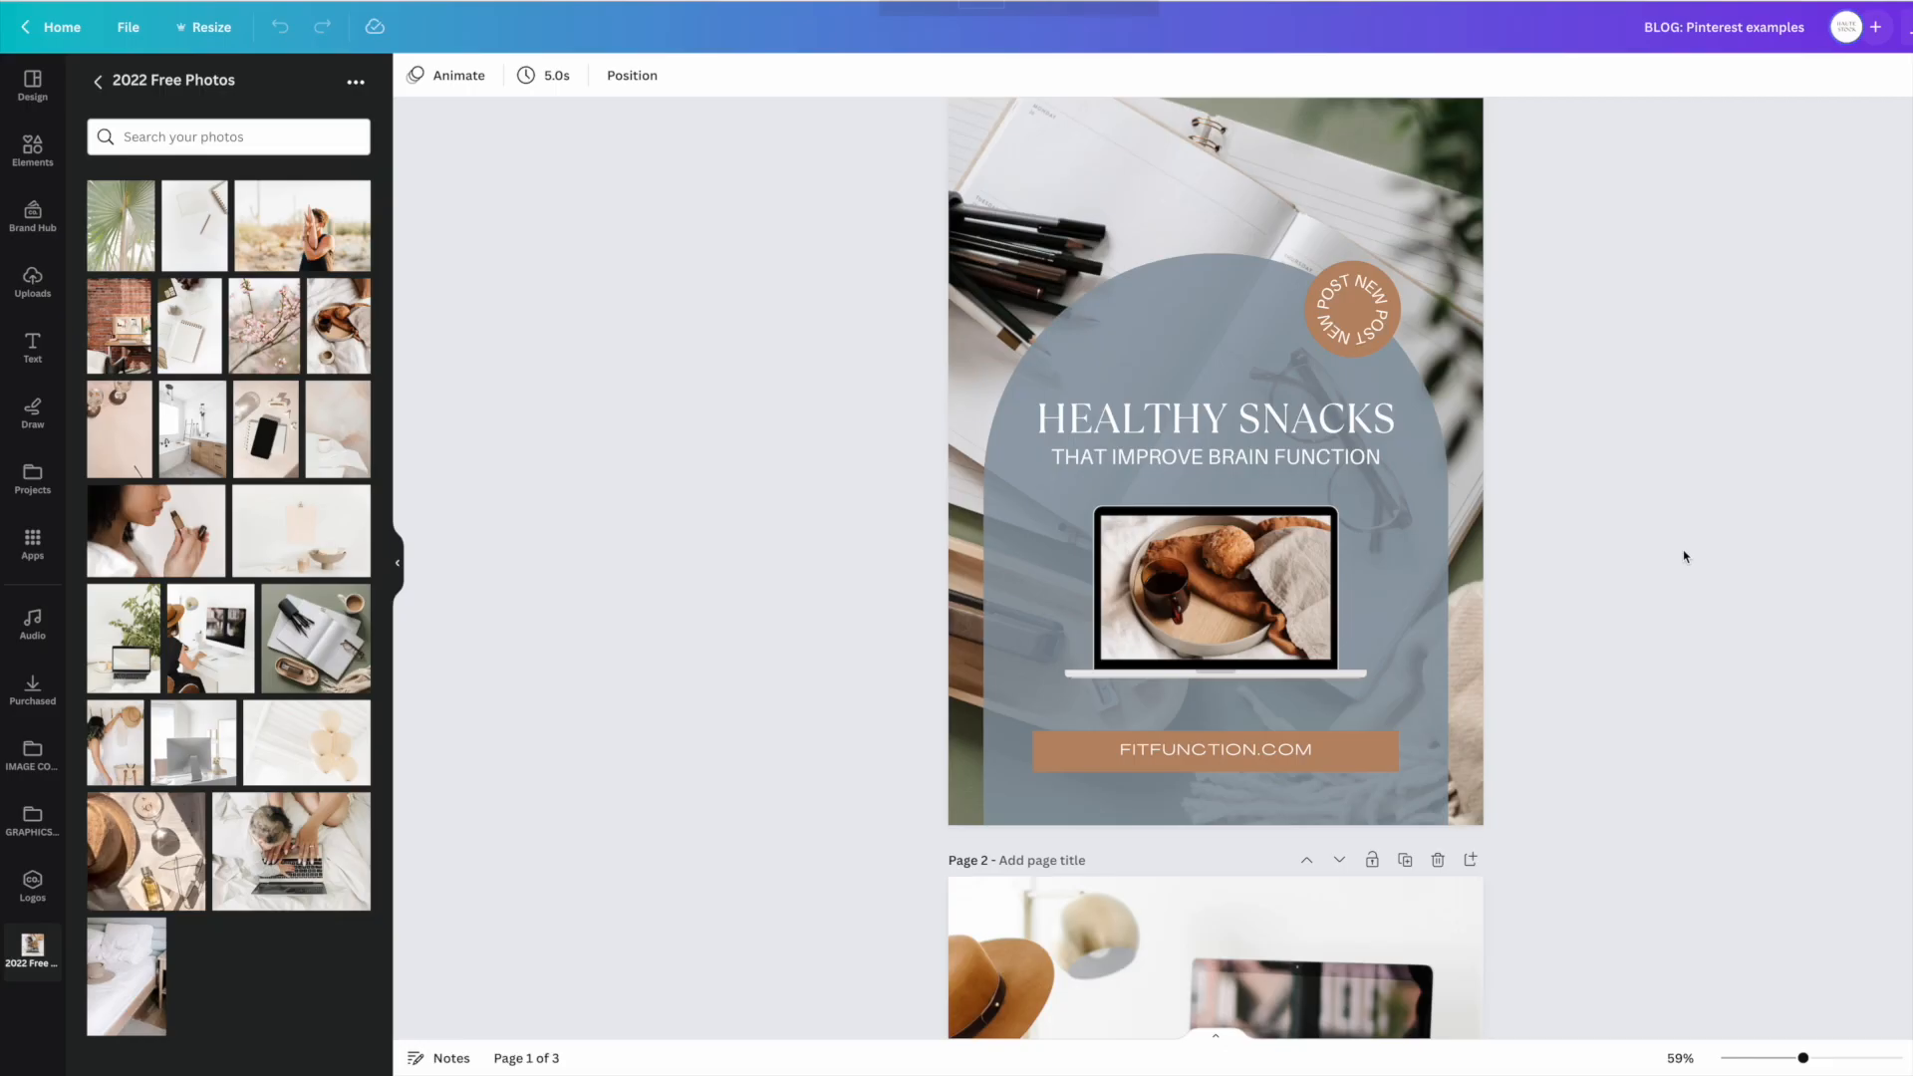
Step: Compare the Healthy Snacks and Content Checklist pins in the Pinterest examples, including the SIGN UP NOW! button
scroll(1683, 553, down, 6)
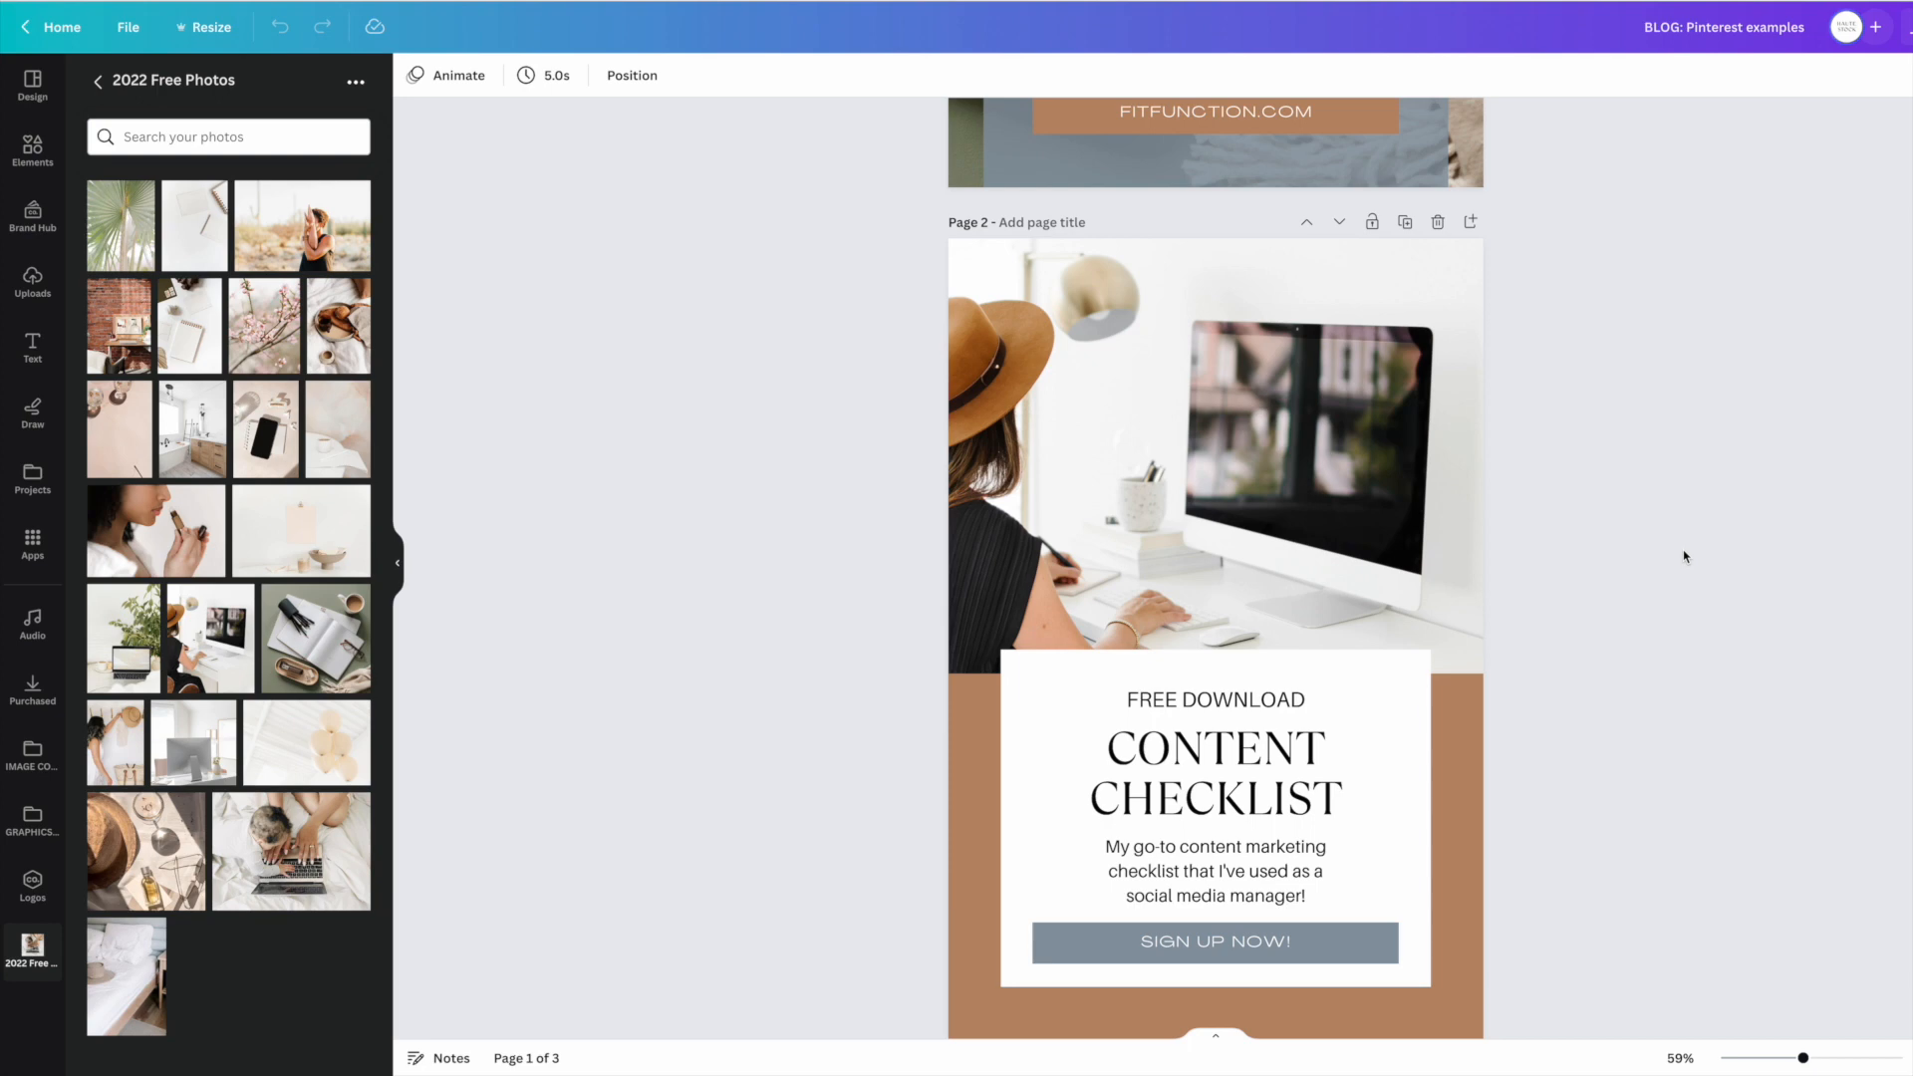
scroll(1684, 556, up, 6)
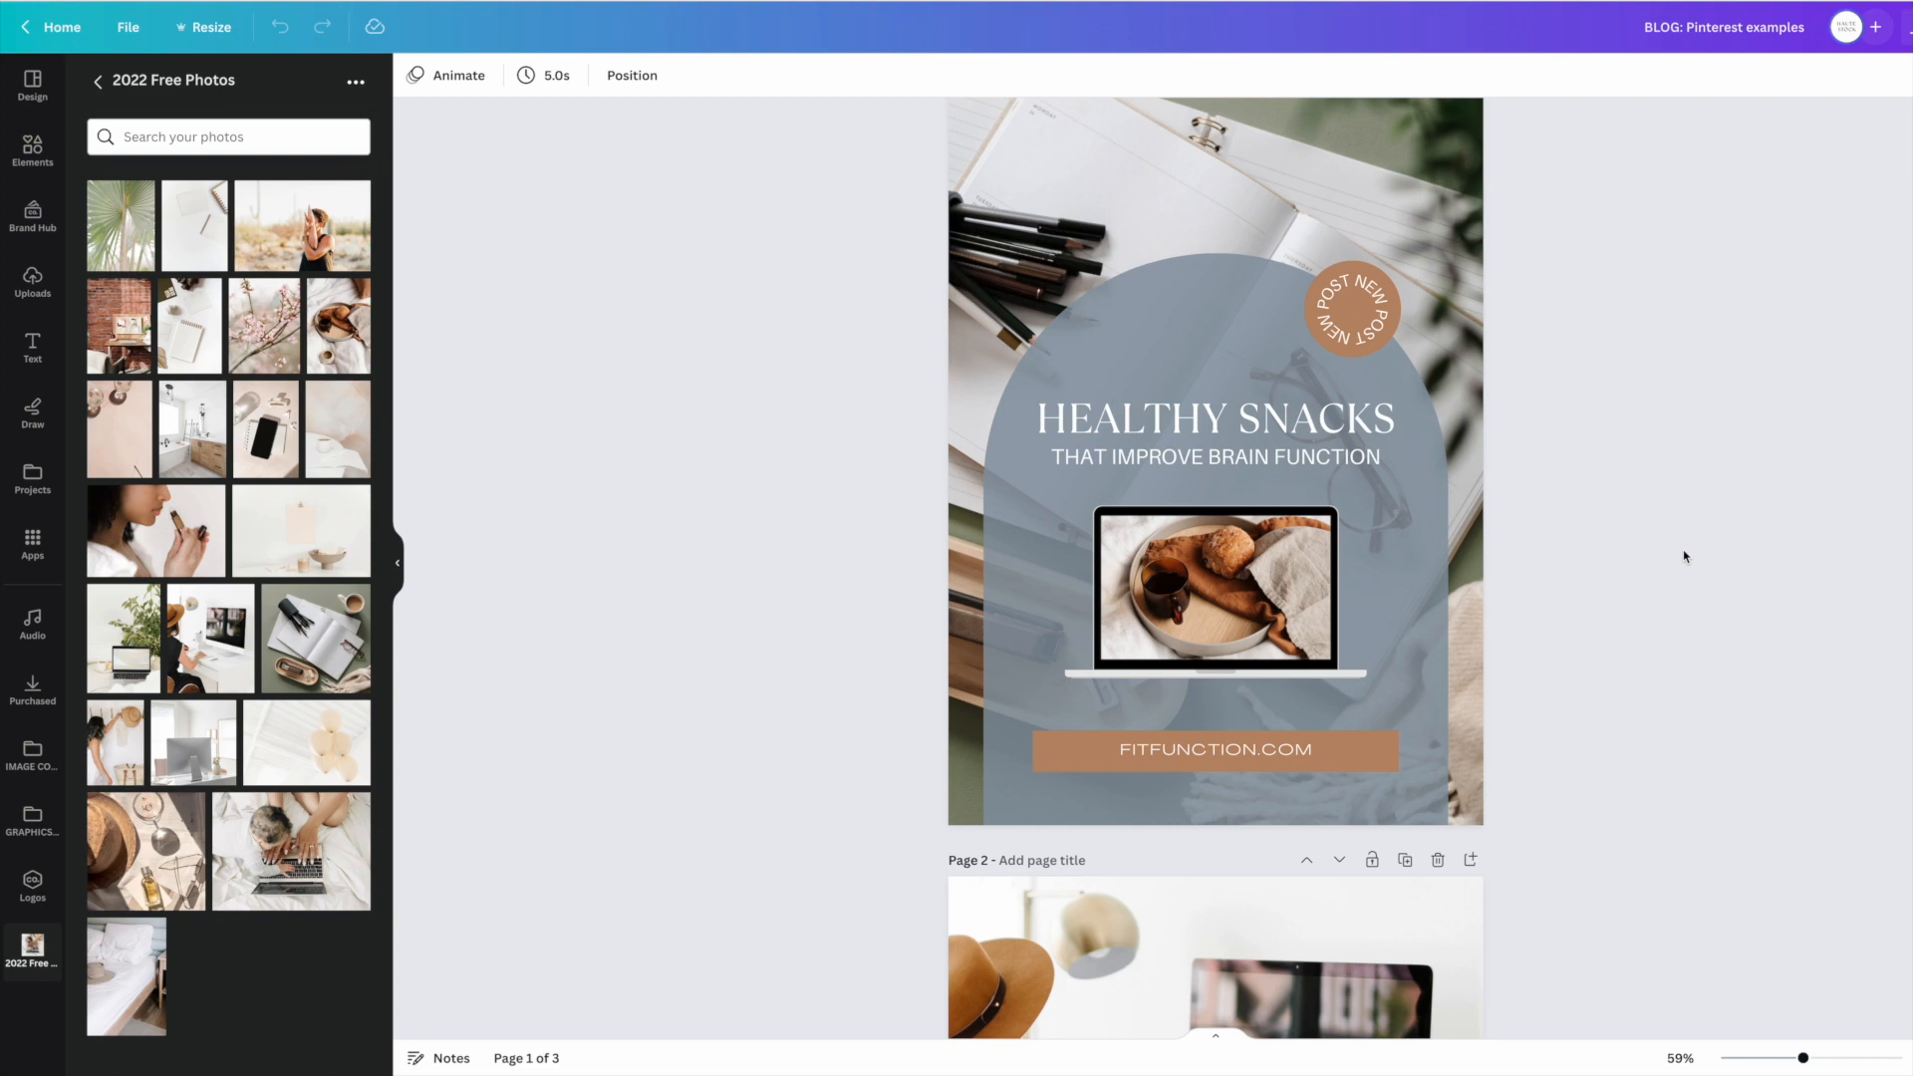
scroll(1684, 556, down, 6)
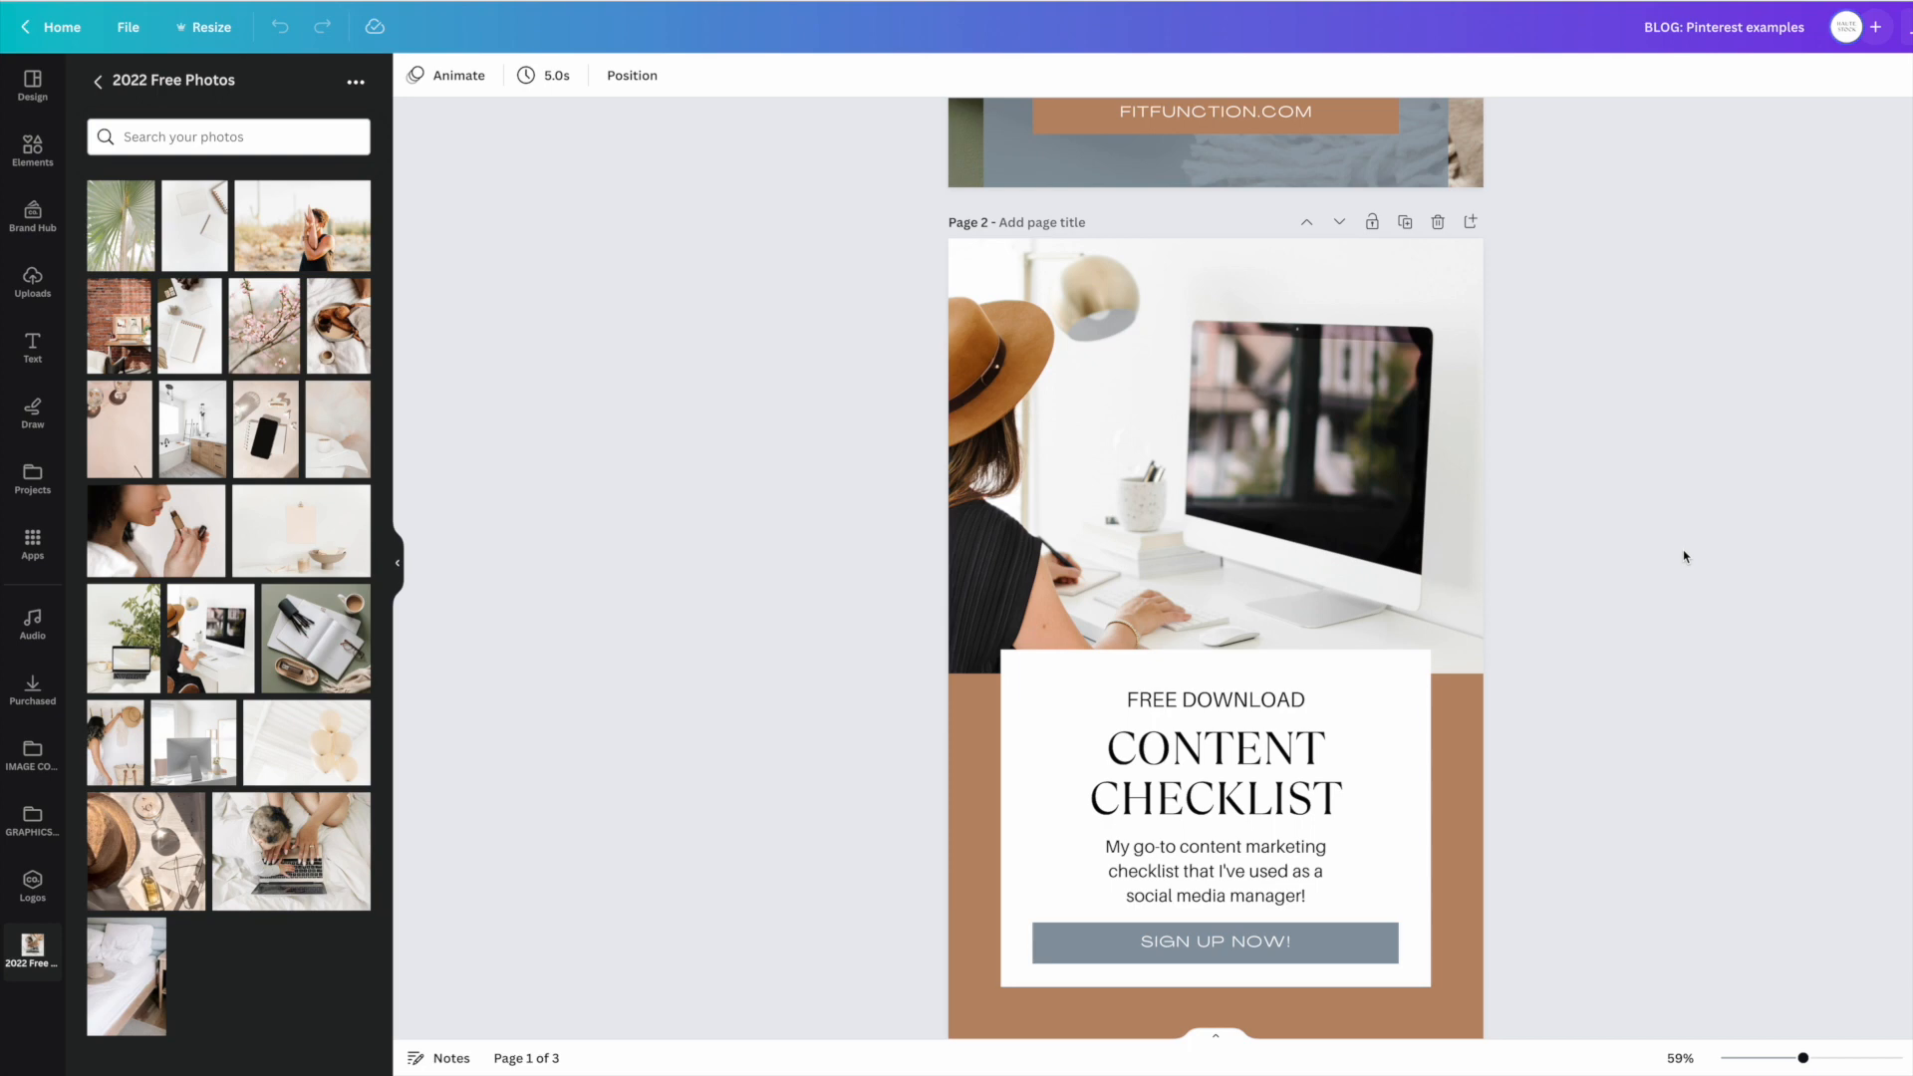
scroll(1683, 556, down, 1)
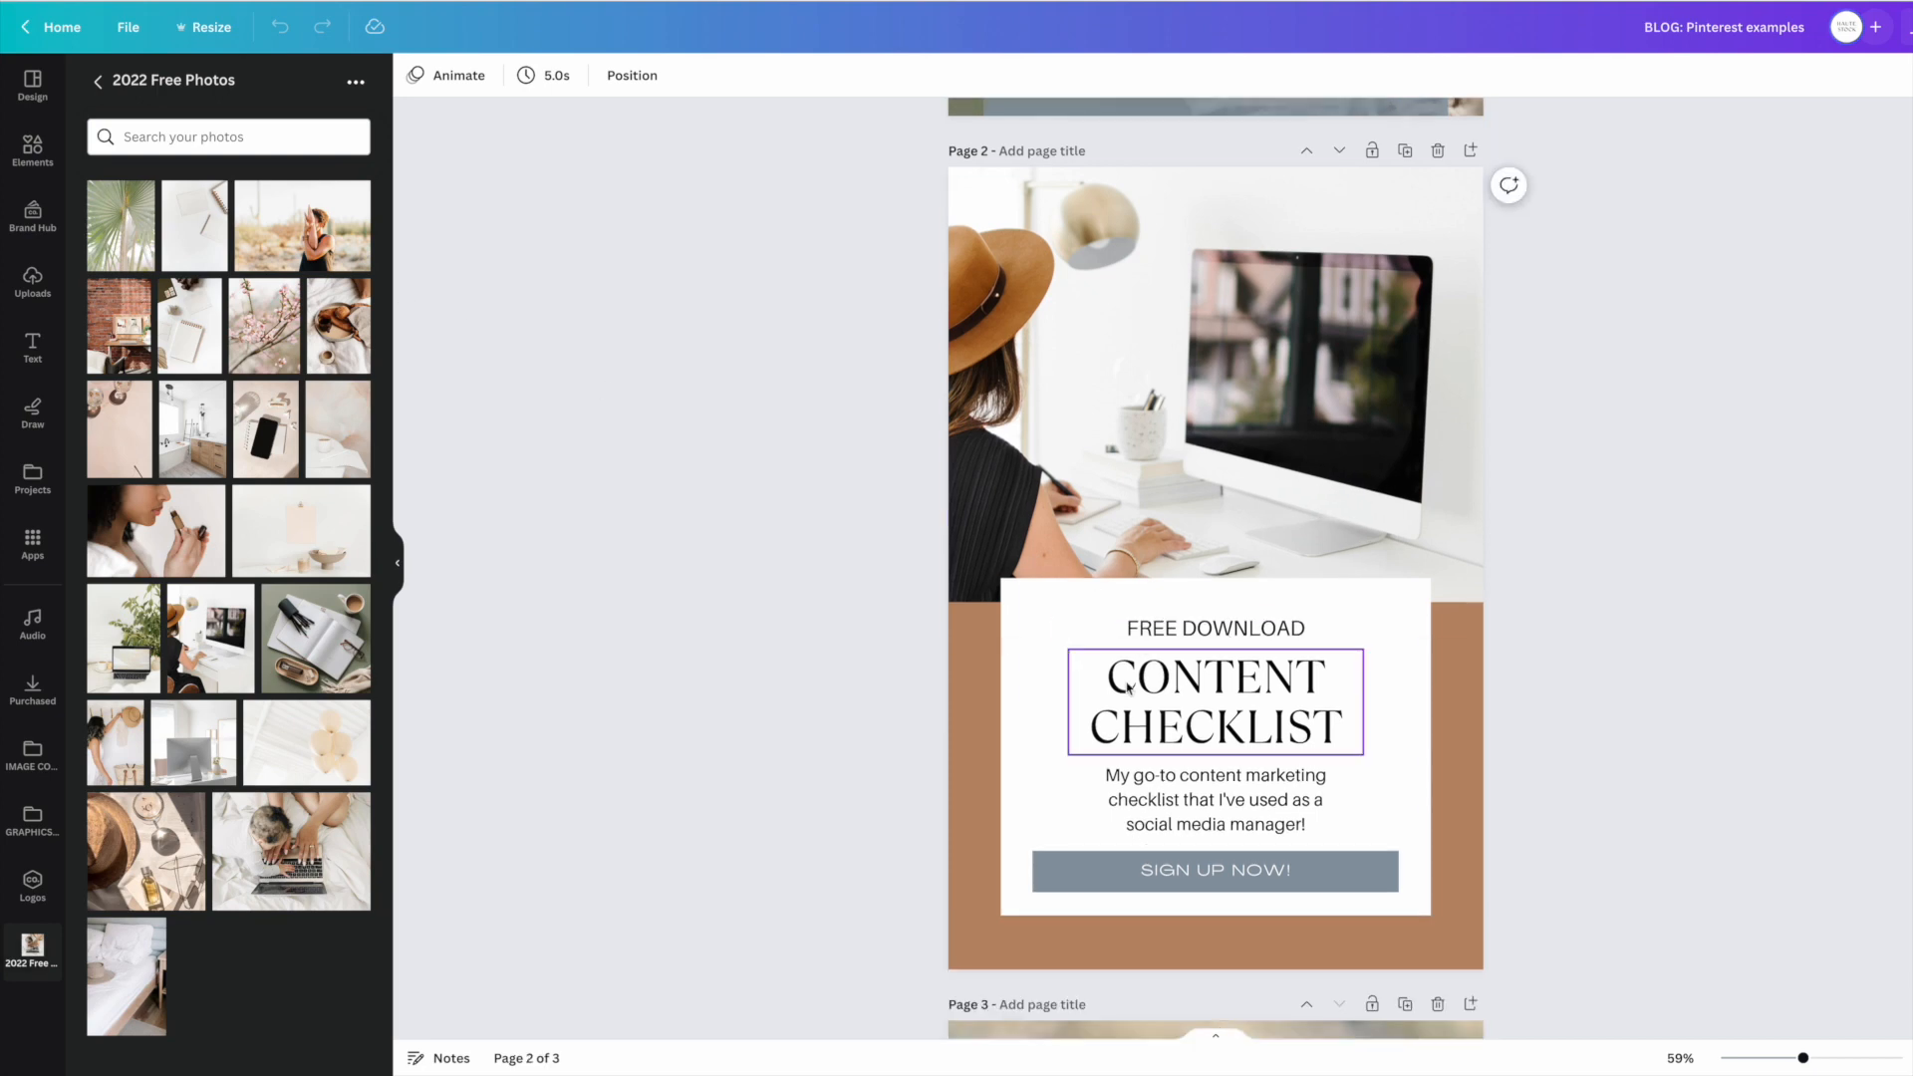
click(1271, 881)
scroll(1270, 877, up, 1)
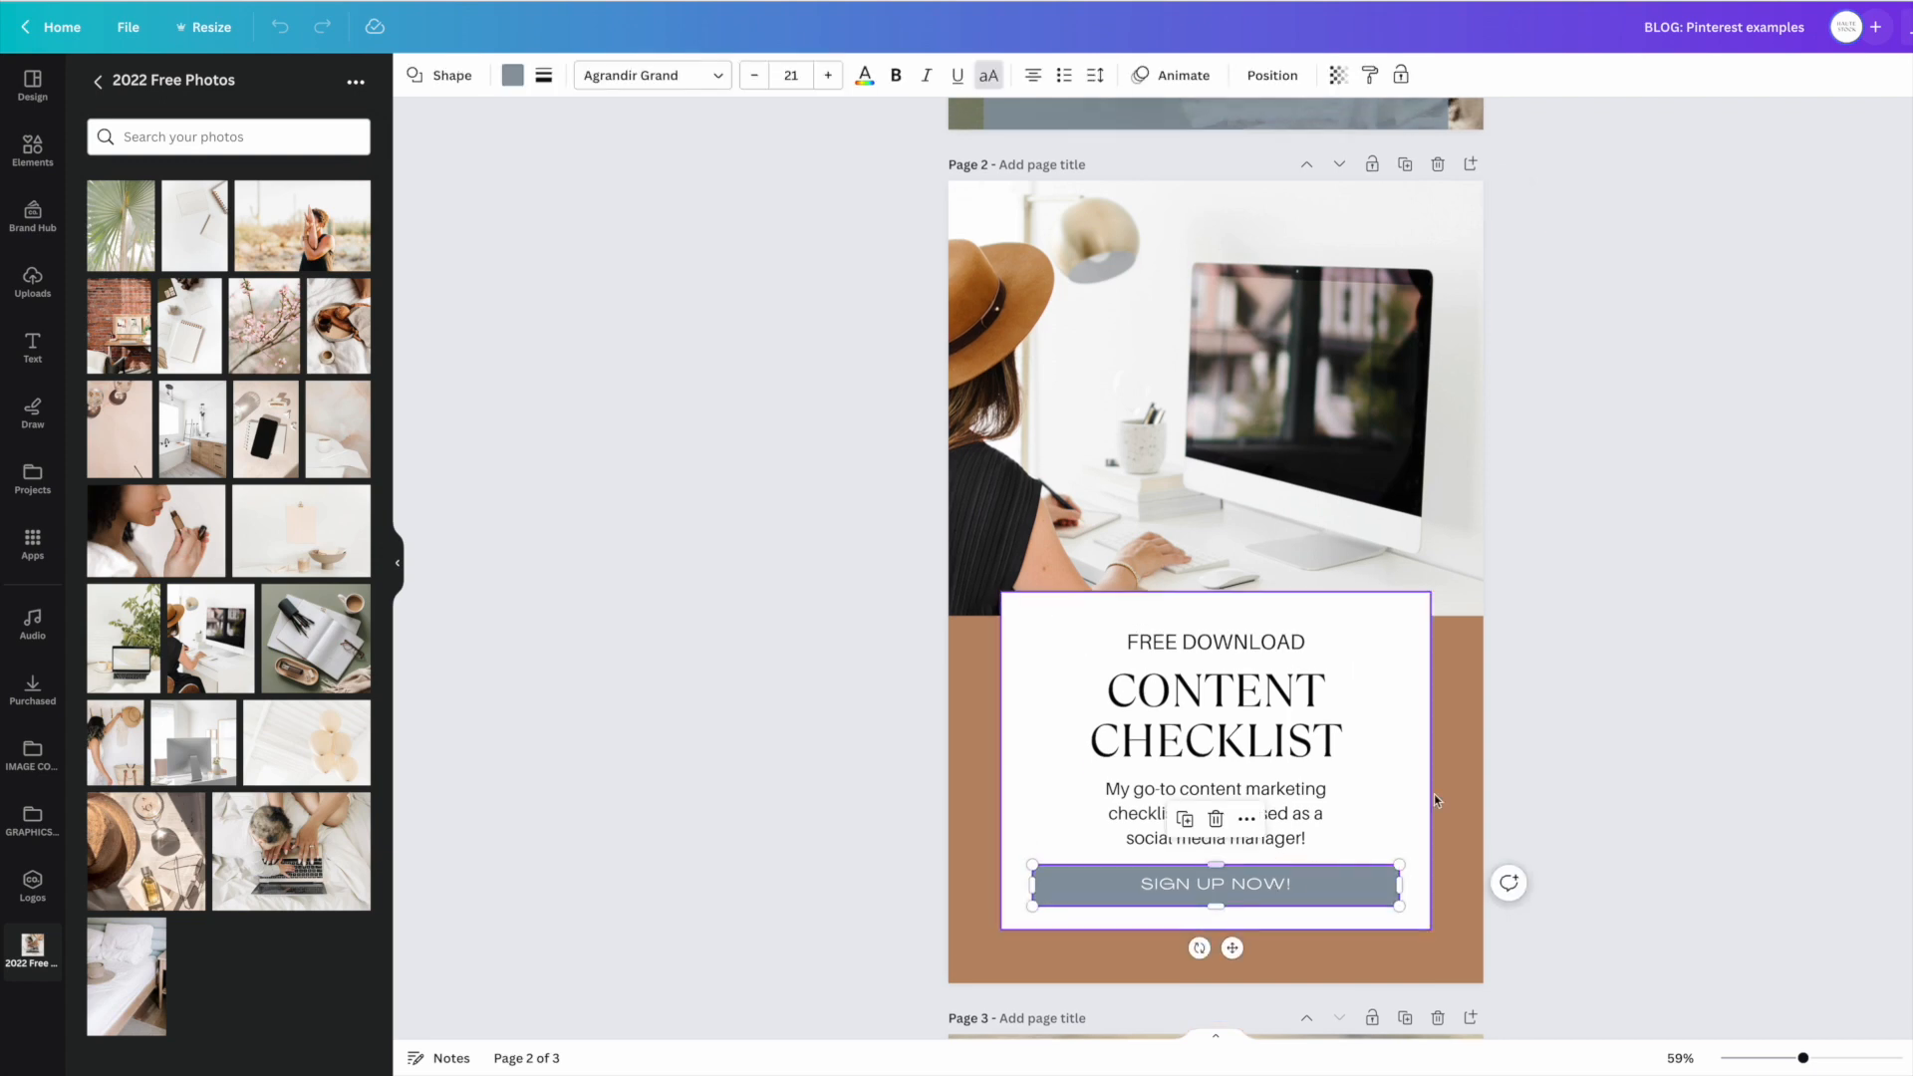
click(1677, 736)
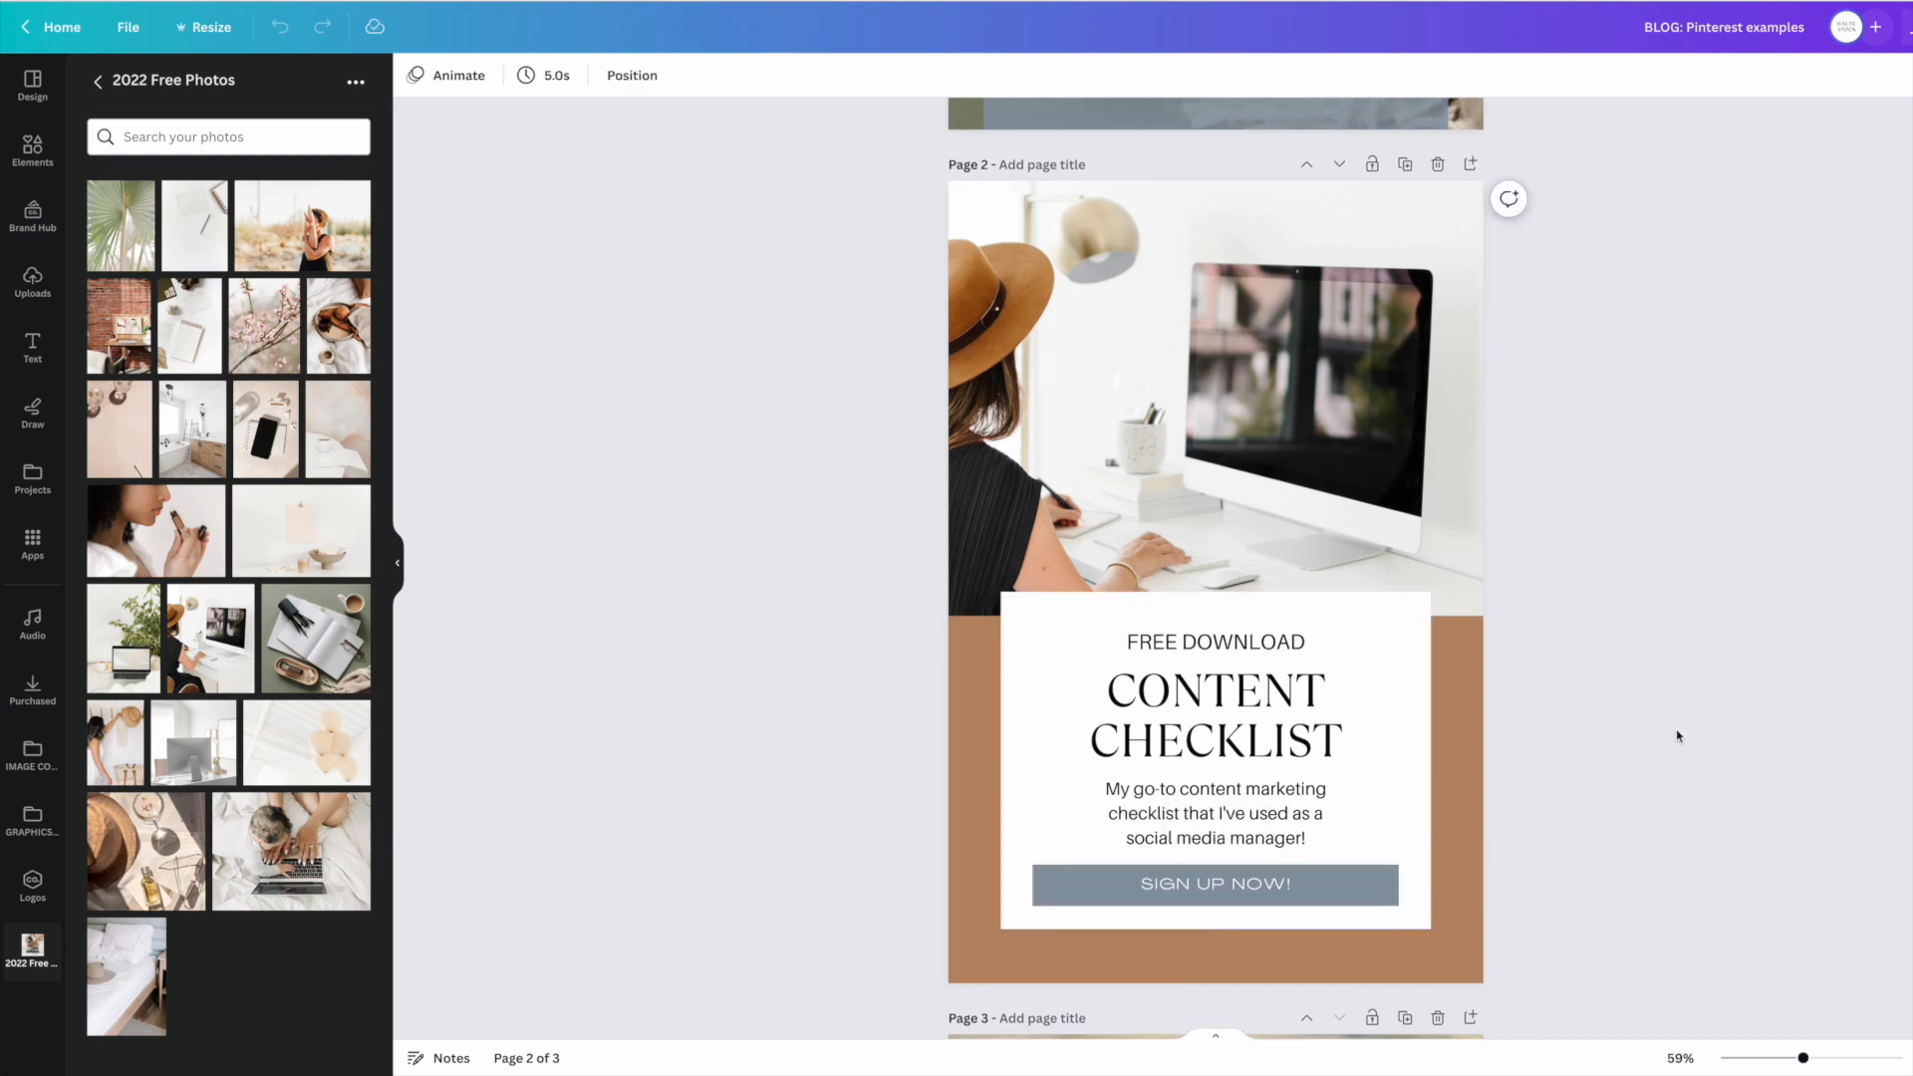
scroll(1677, 736, up, 8)
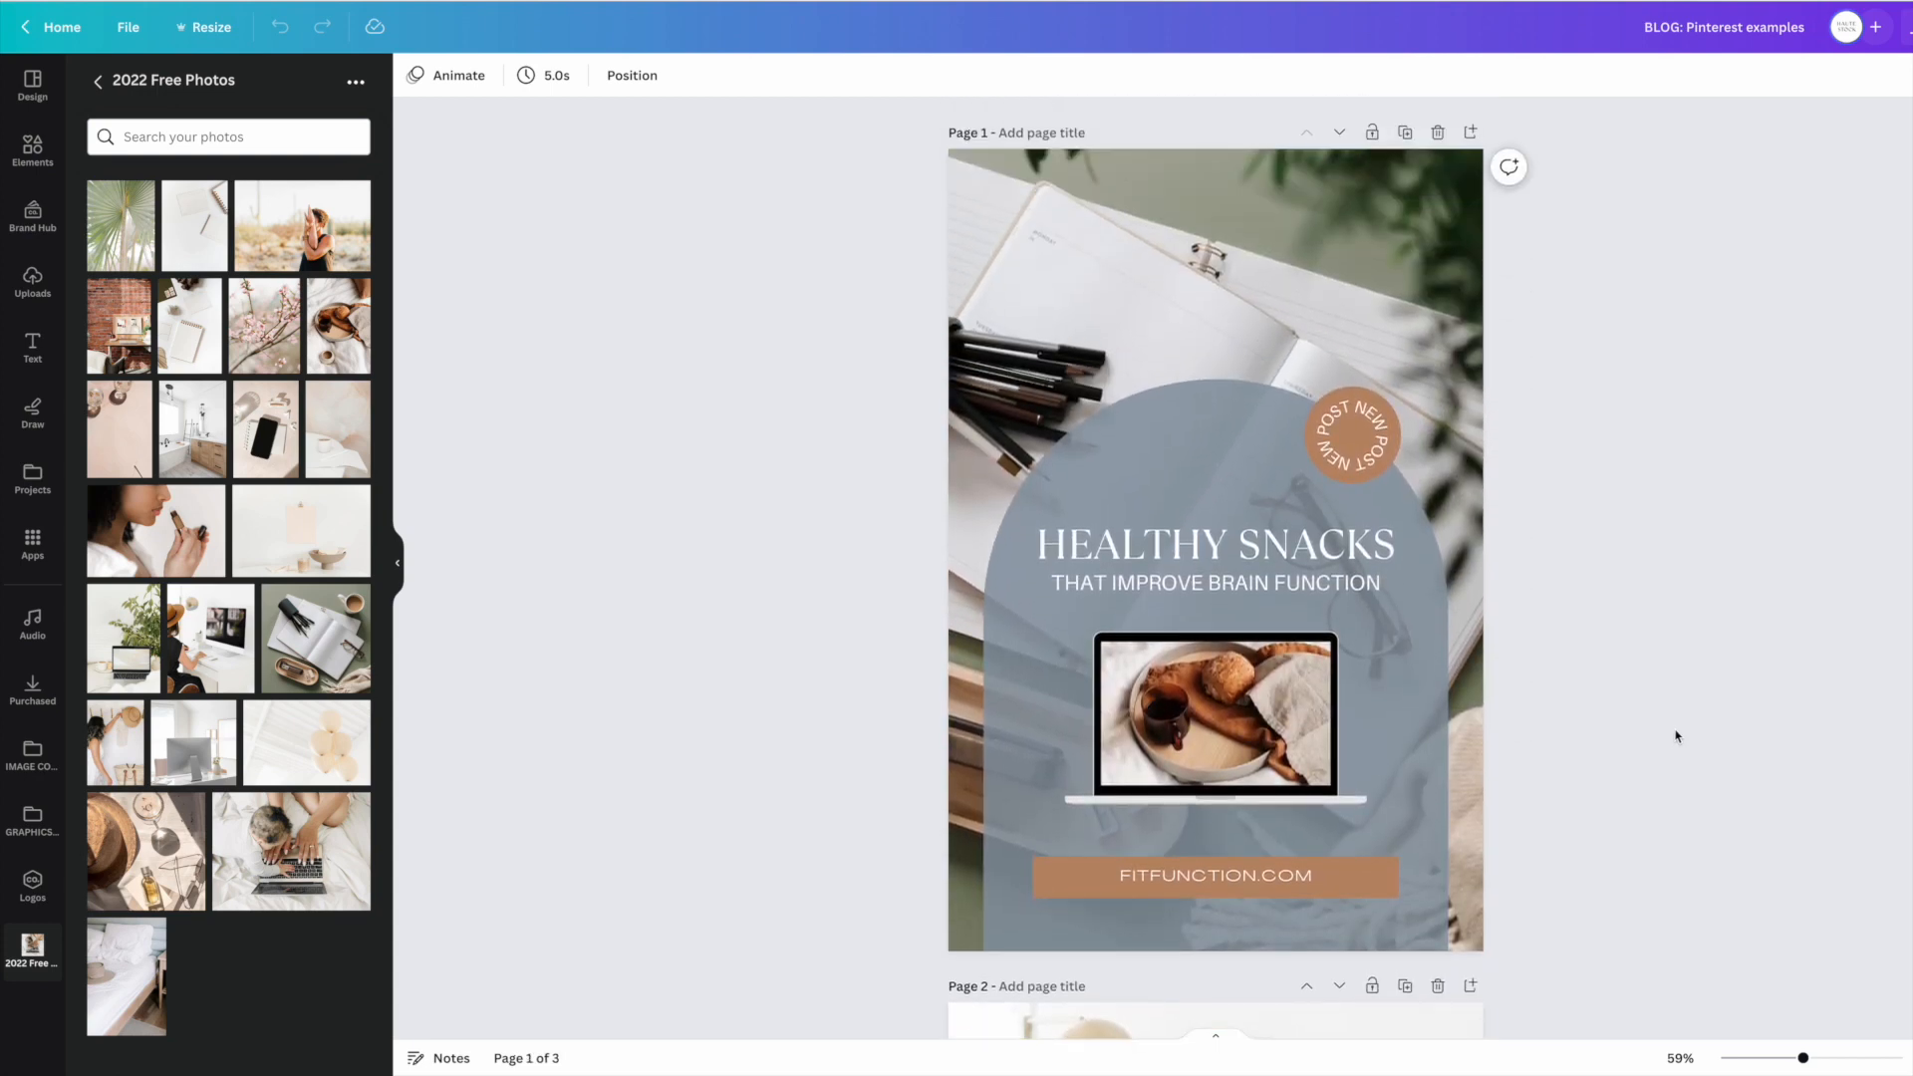
Step: Examine the blue arch on the Healthy Snacks pin and the brown block on the Content Checklist pin
click(1184, 430)
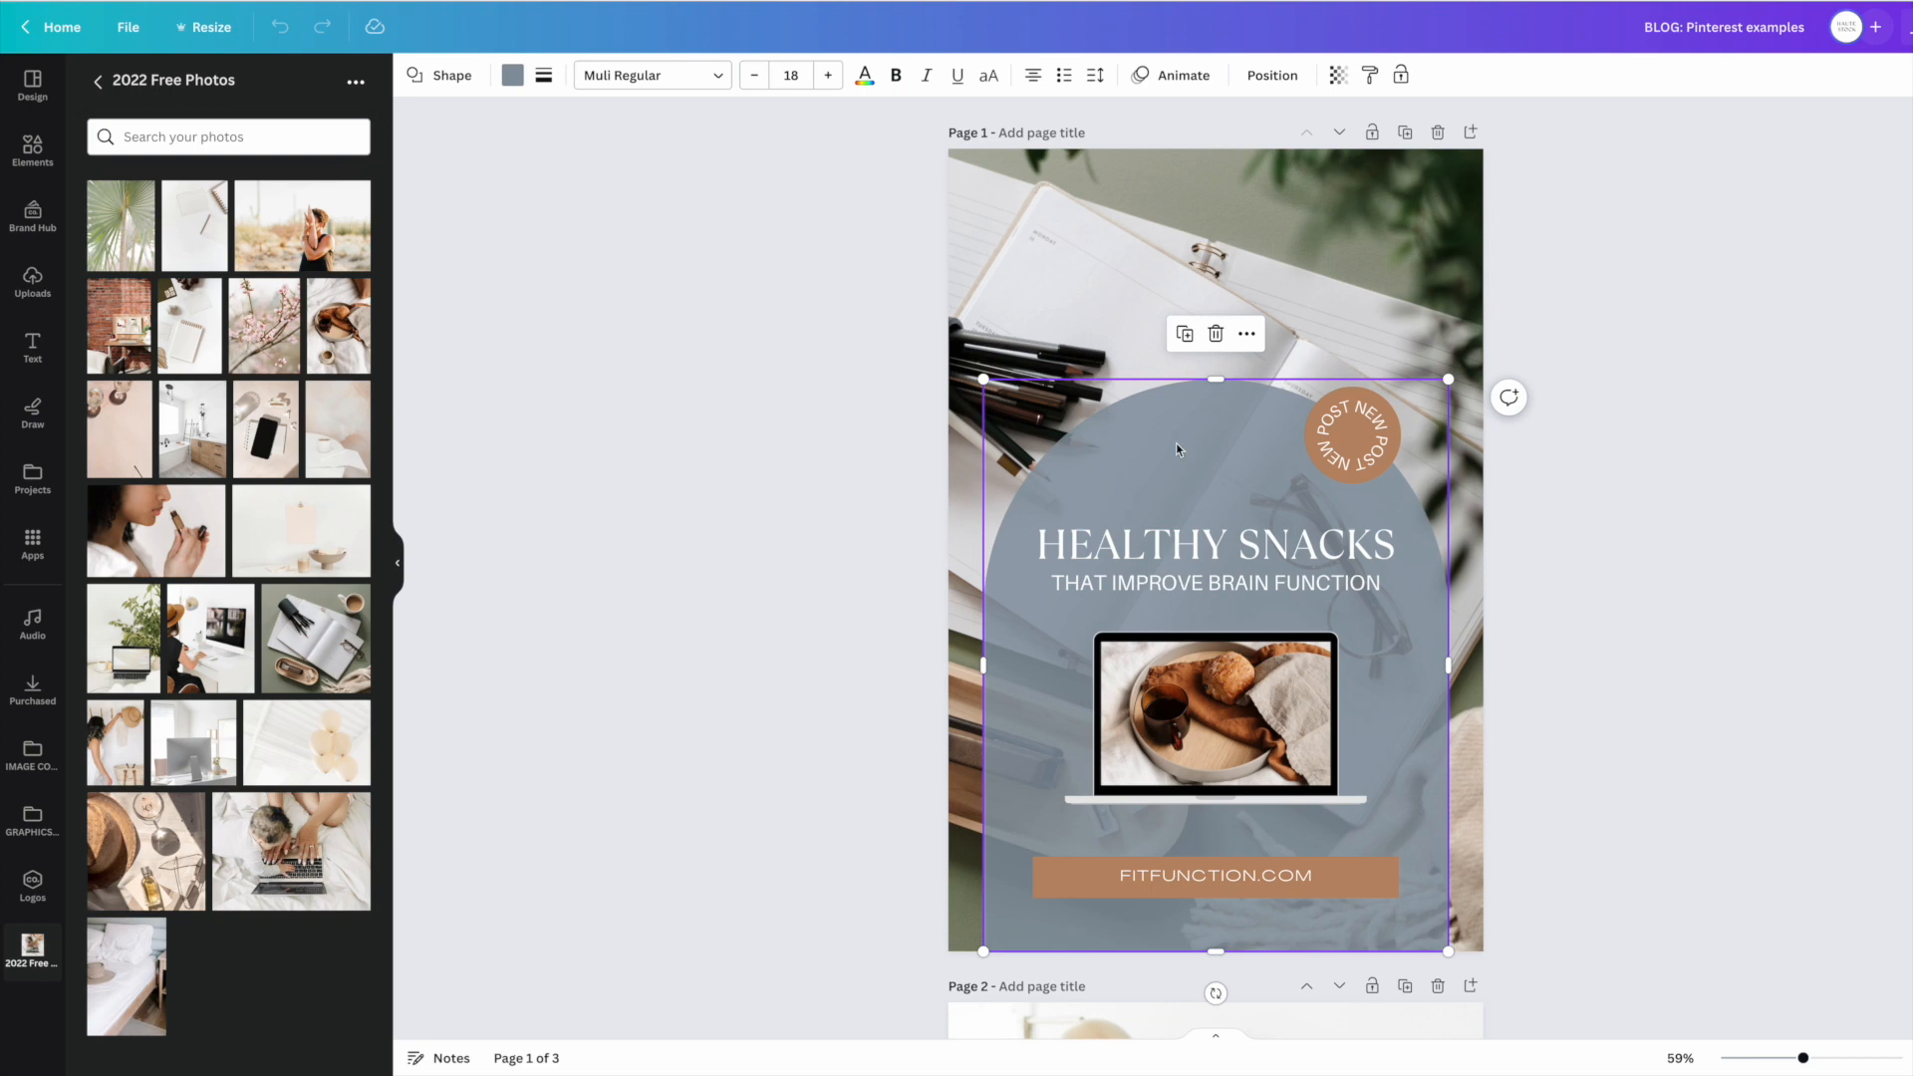
scroll(1168, 433, down, 11)
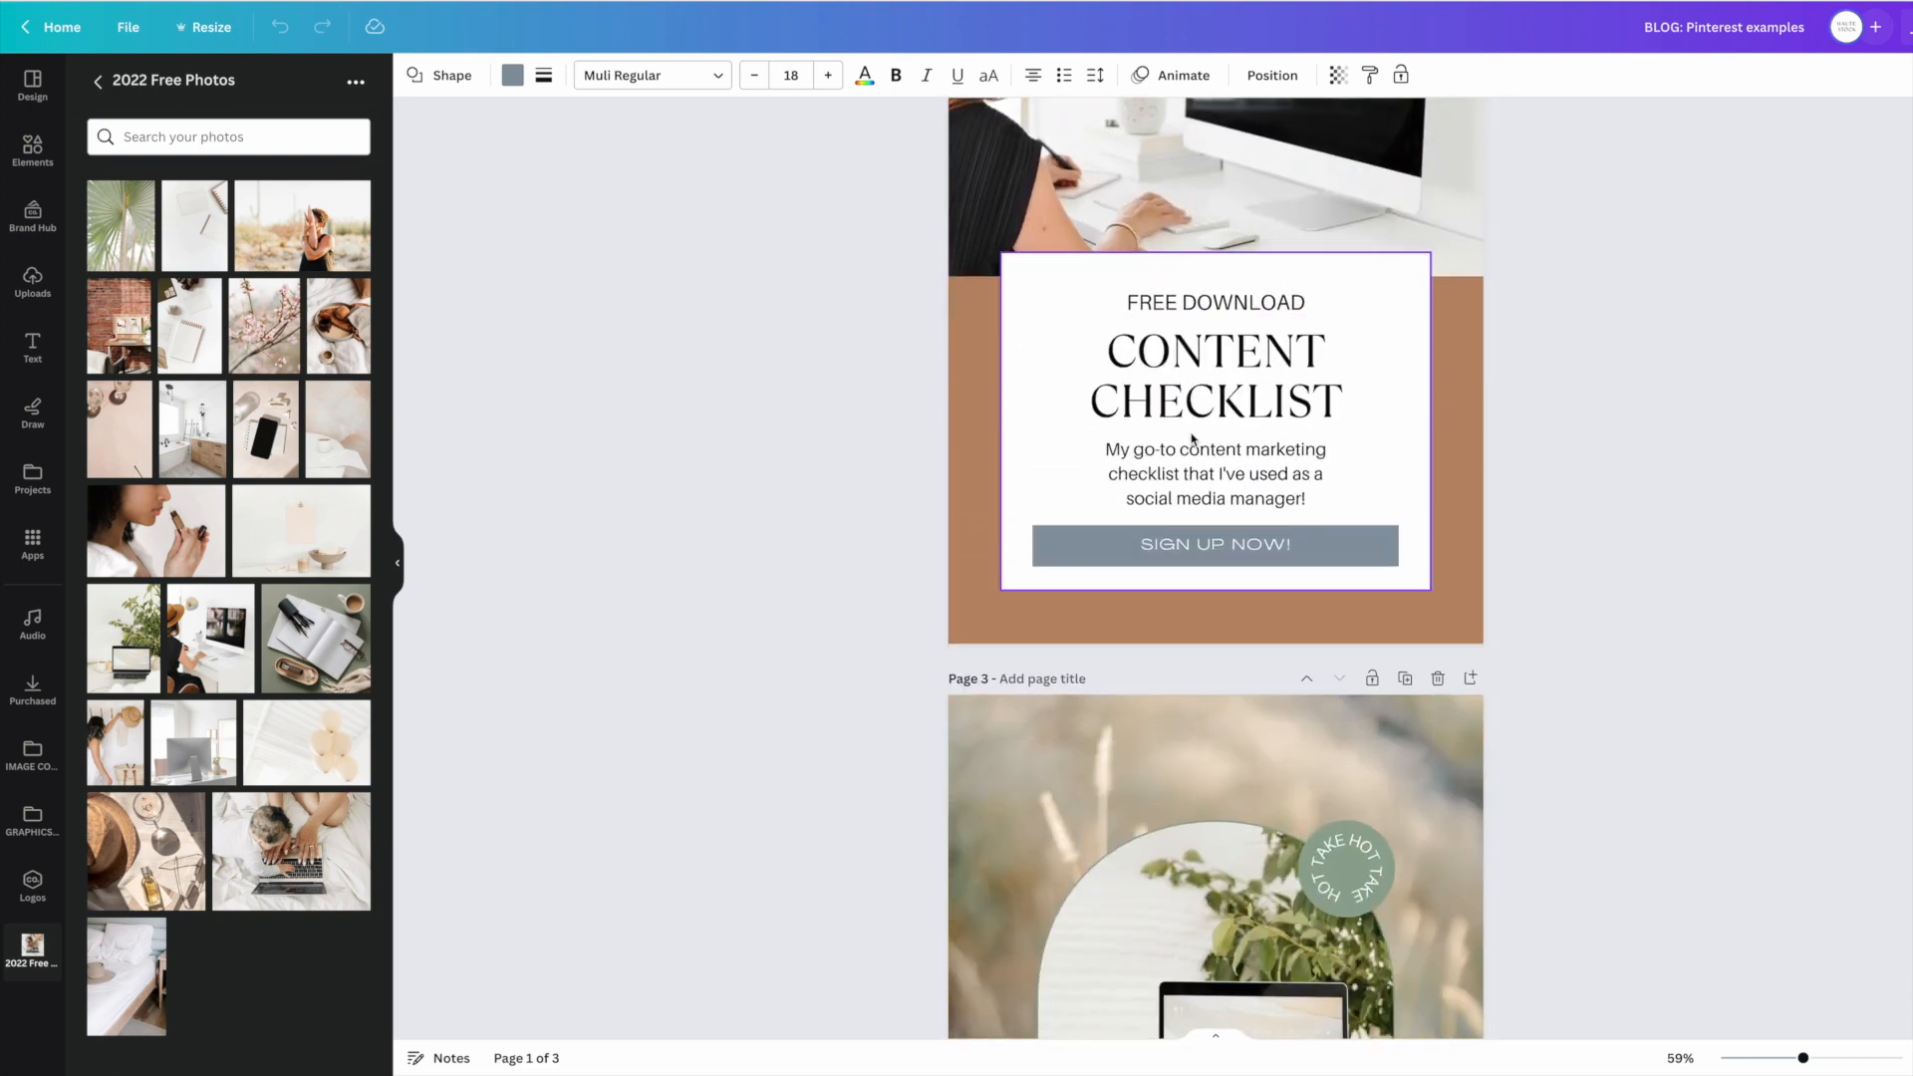
click(1450, 434)
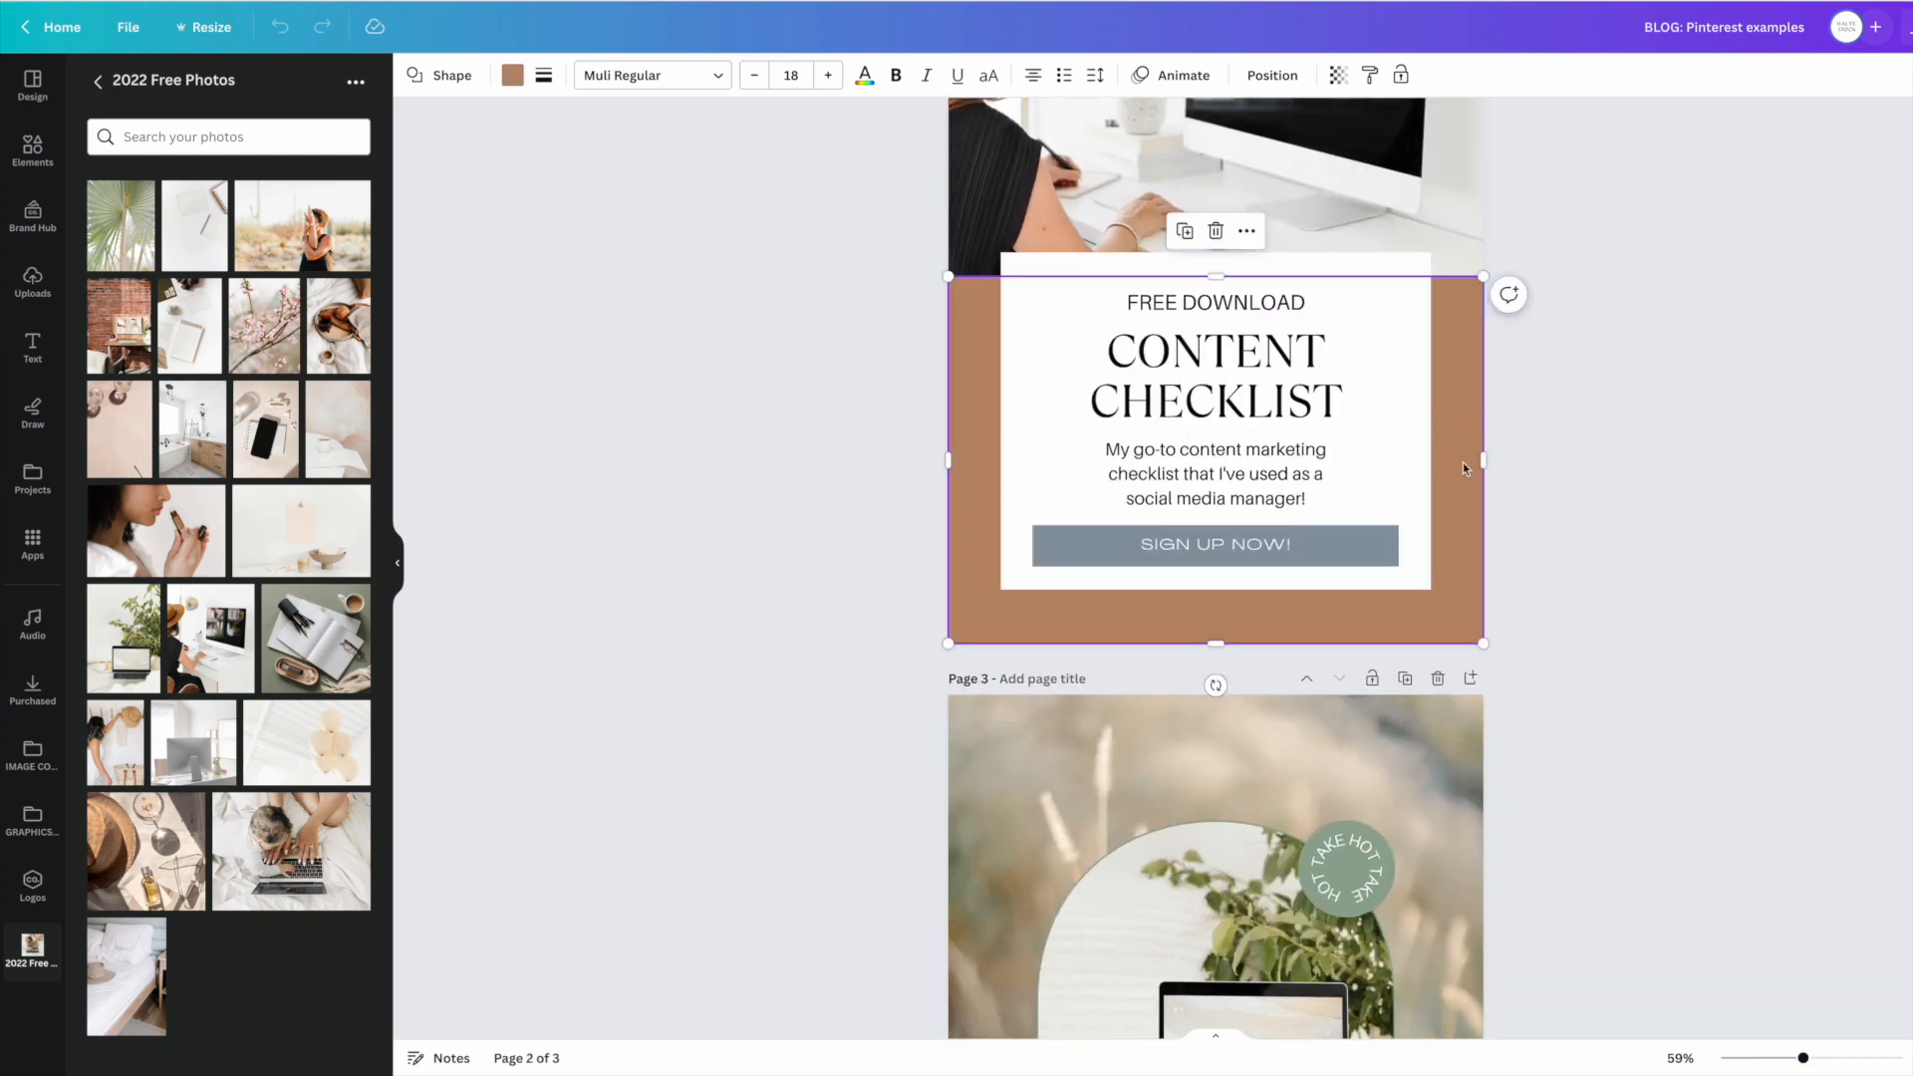
scroll(1464, 457, down, 5)
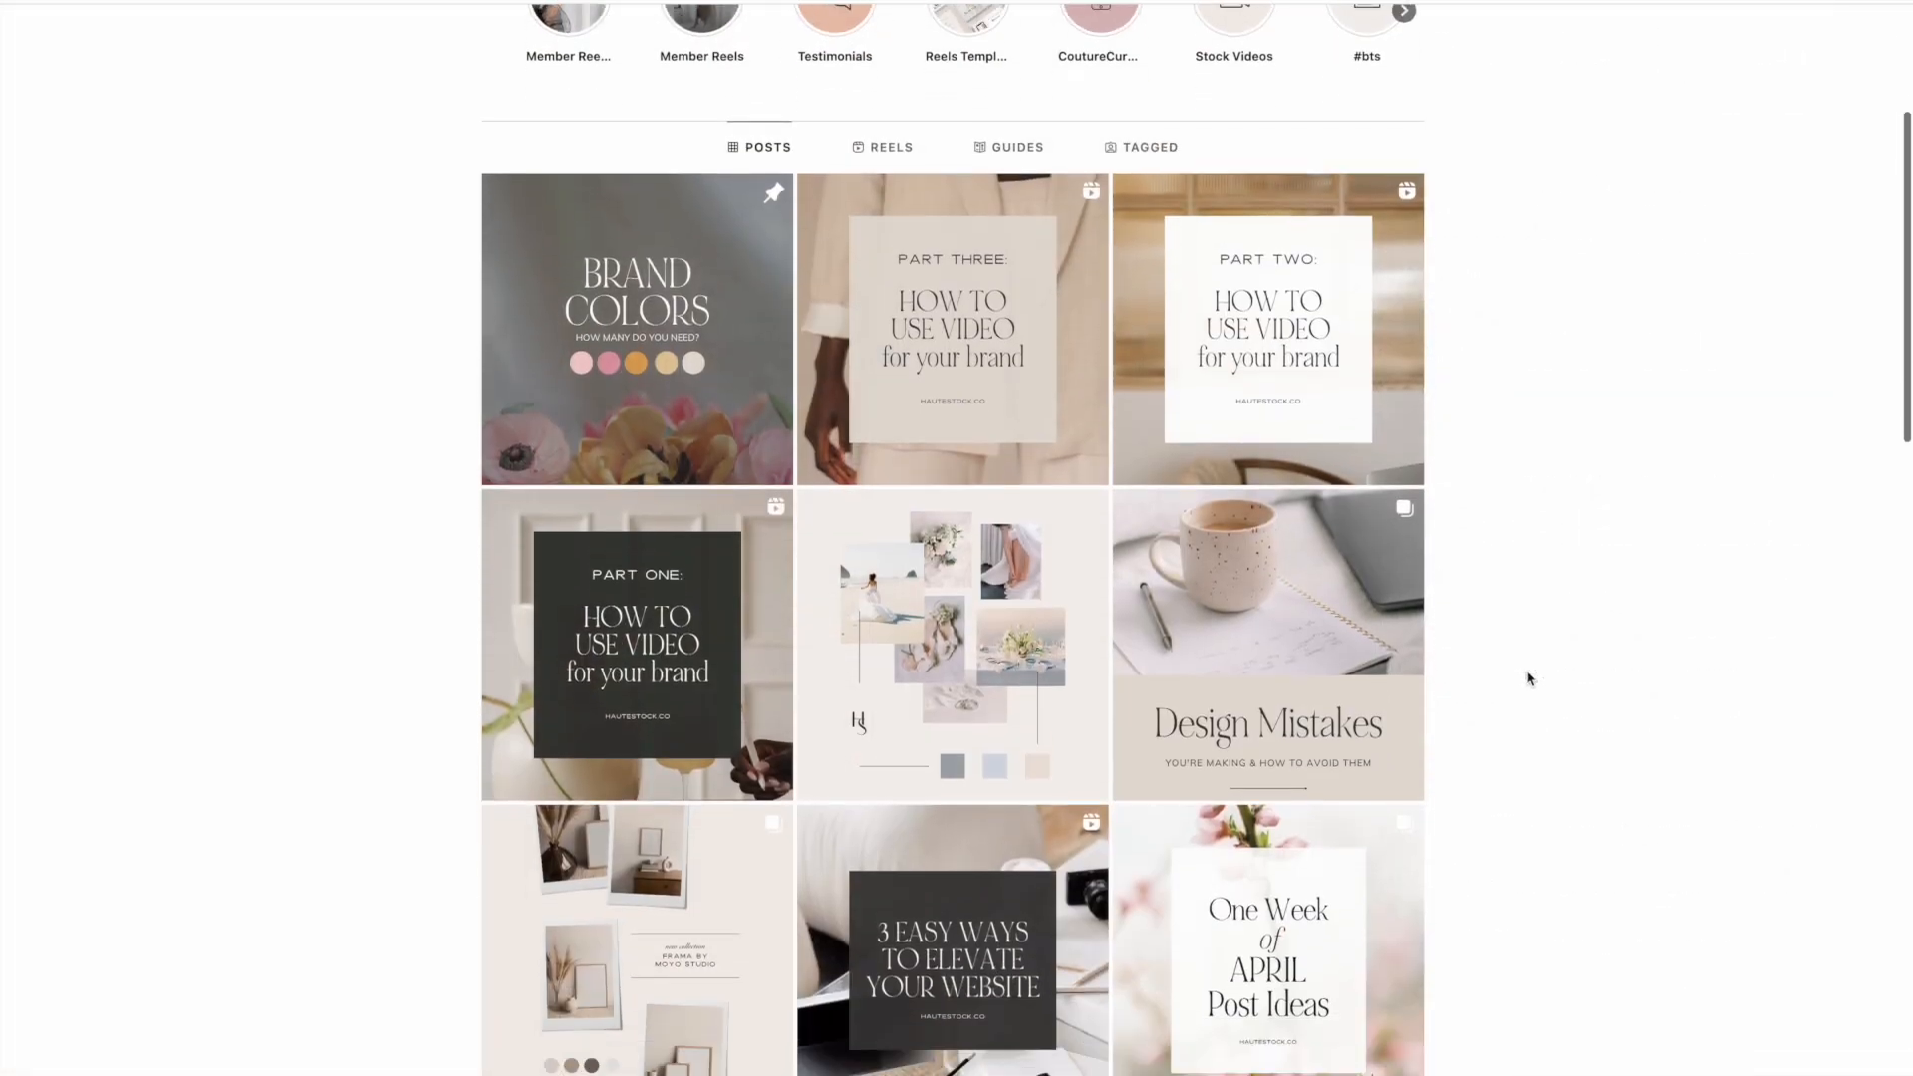
Step: Browse the Haute Stock Instagram feed to examine how photos, text graphics and reel covers are mixed
scroll(1527, 675, down, 1)
scroll(1527, 678, down, 10)
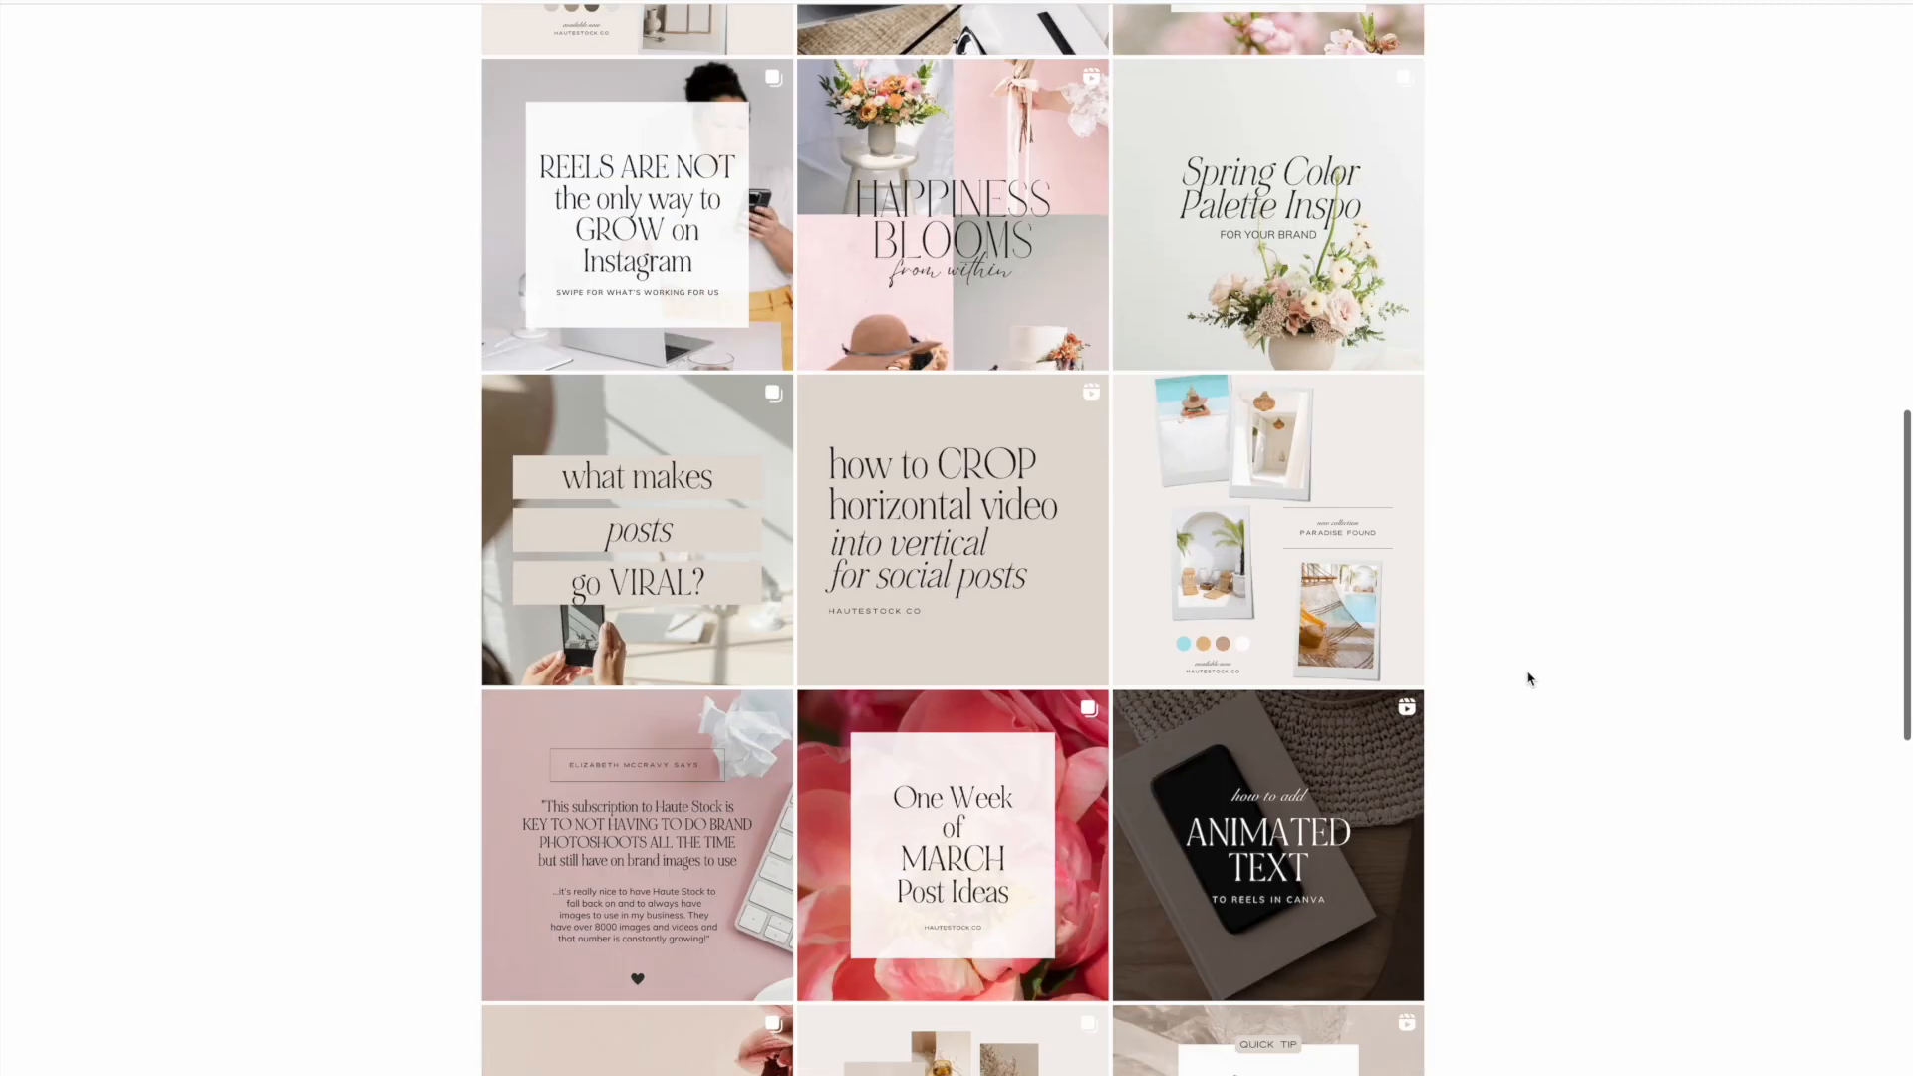
scroll(1527, 678, down, 5)
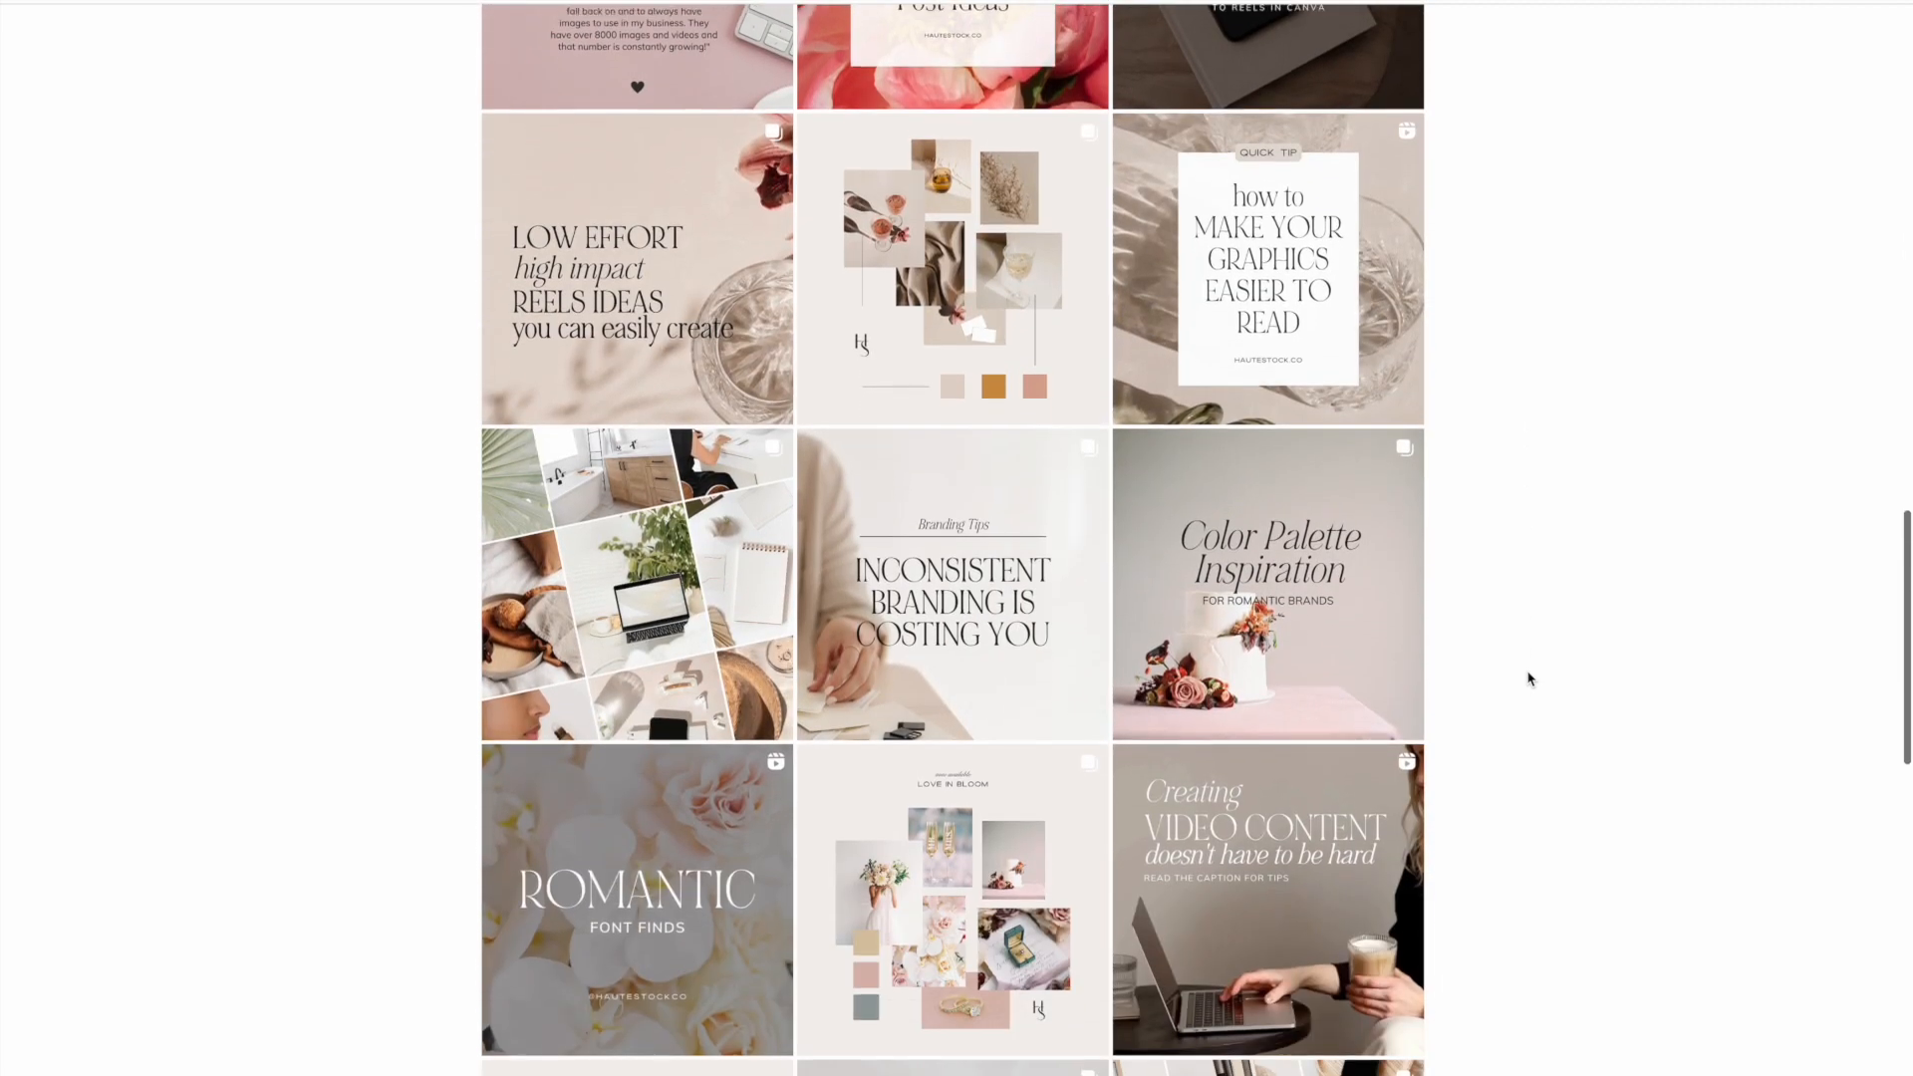
scroll(1527, 678, down, 5)
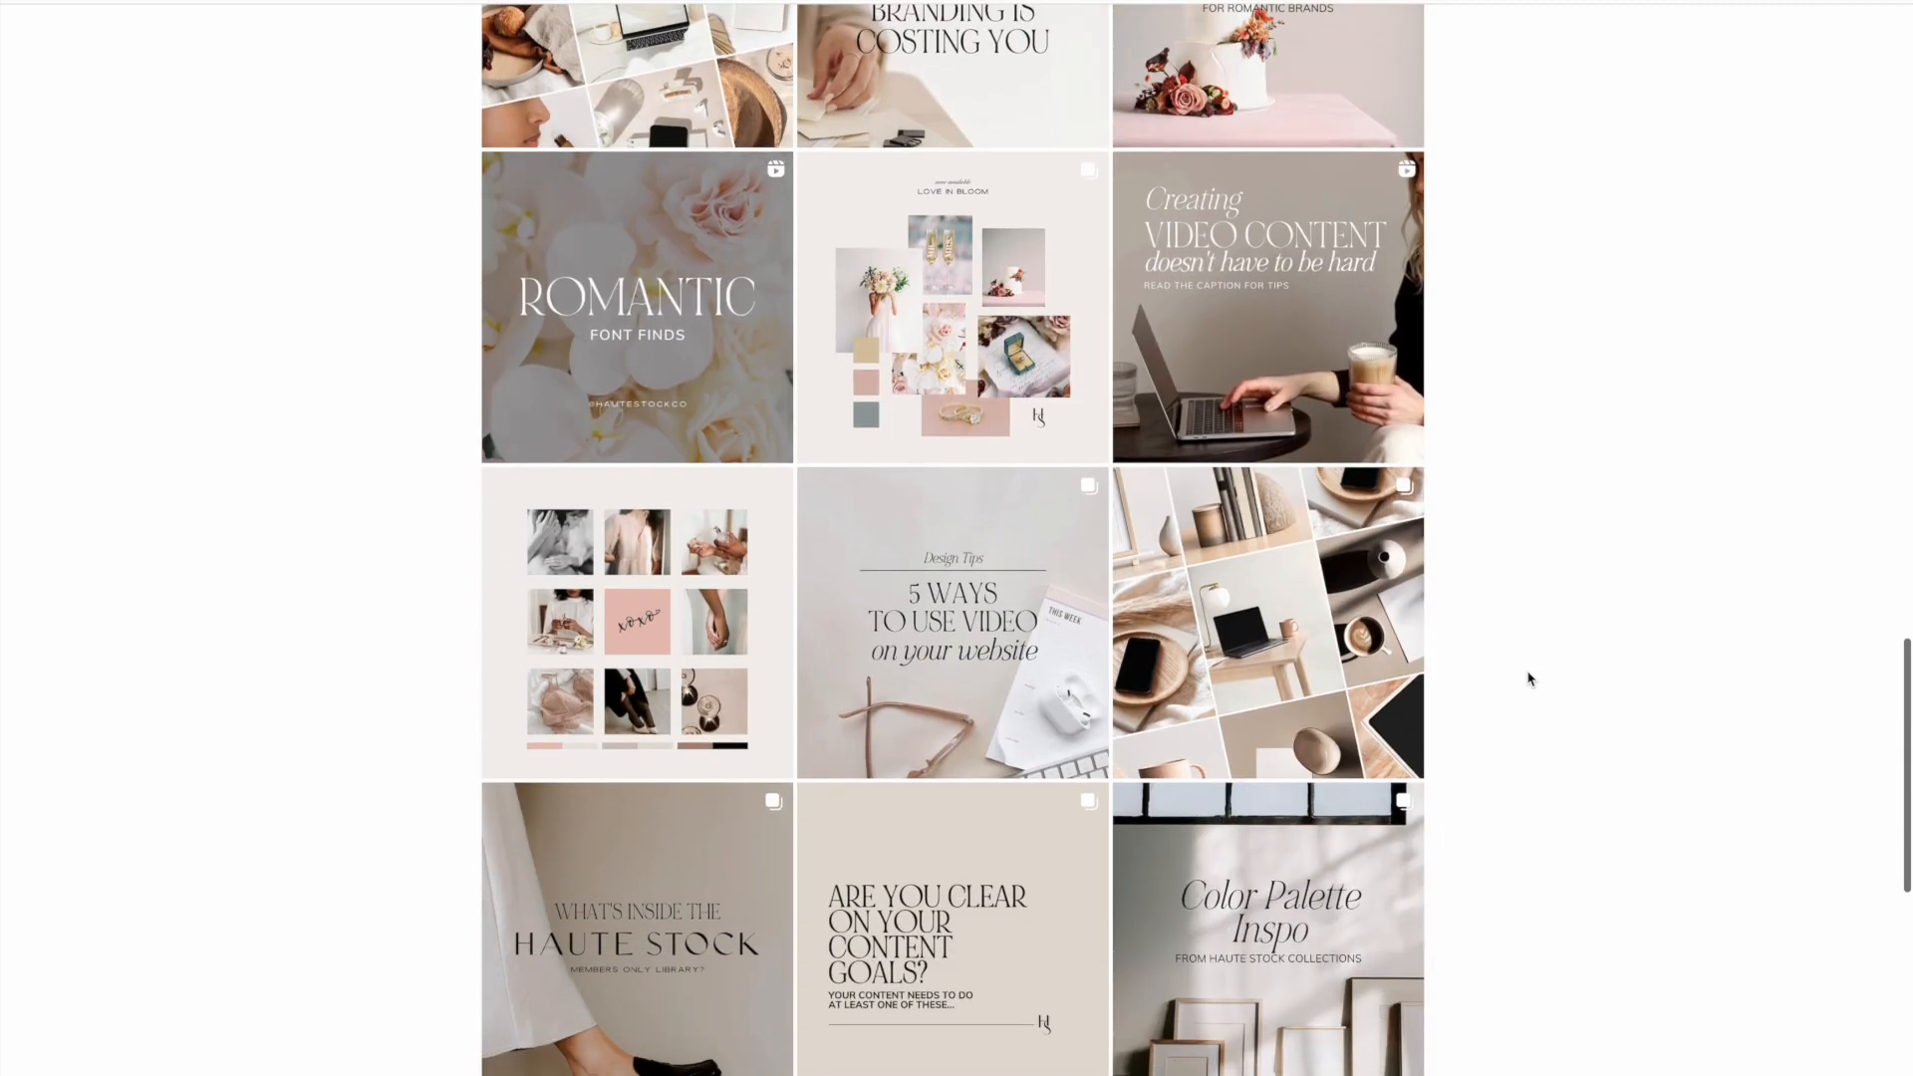
scroll(1527, 678, down, 5)
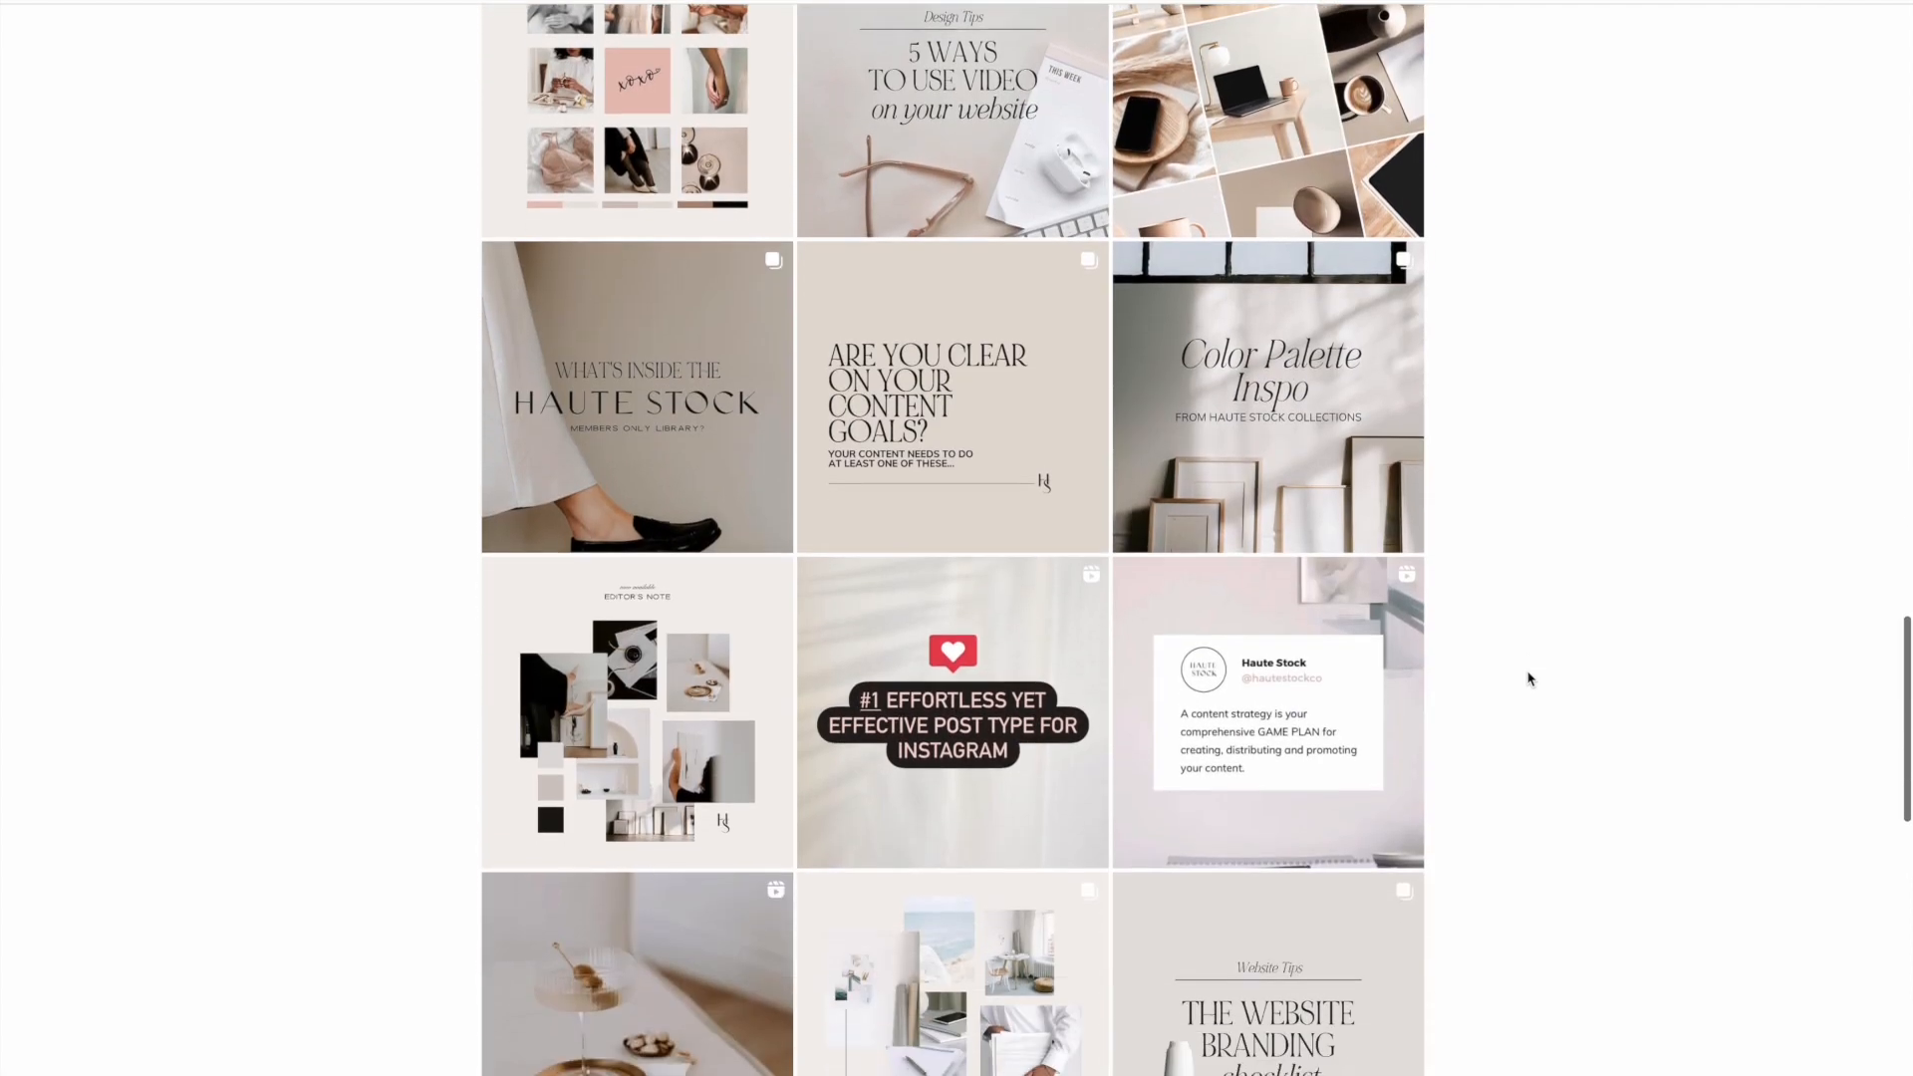
scroll(1528, 679, down, 6)
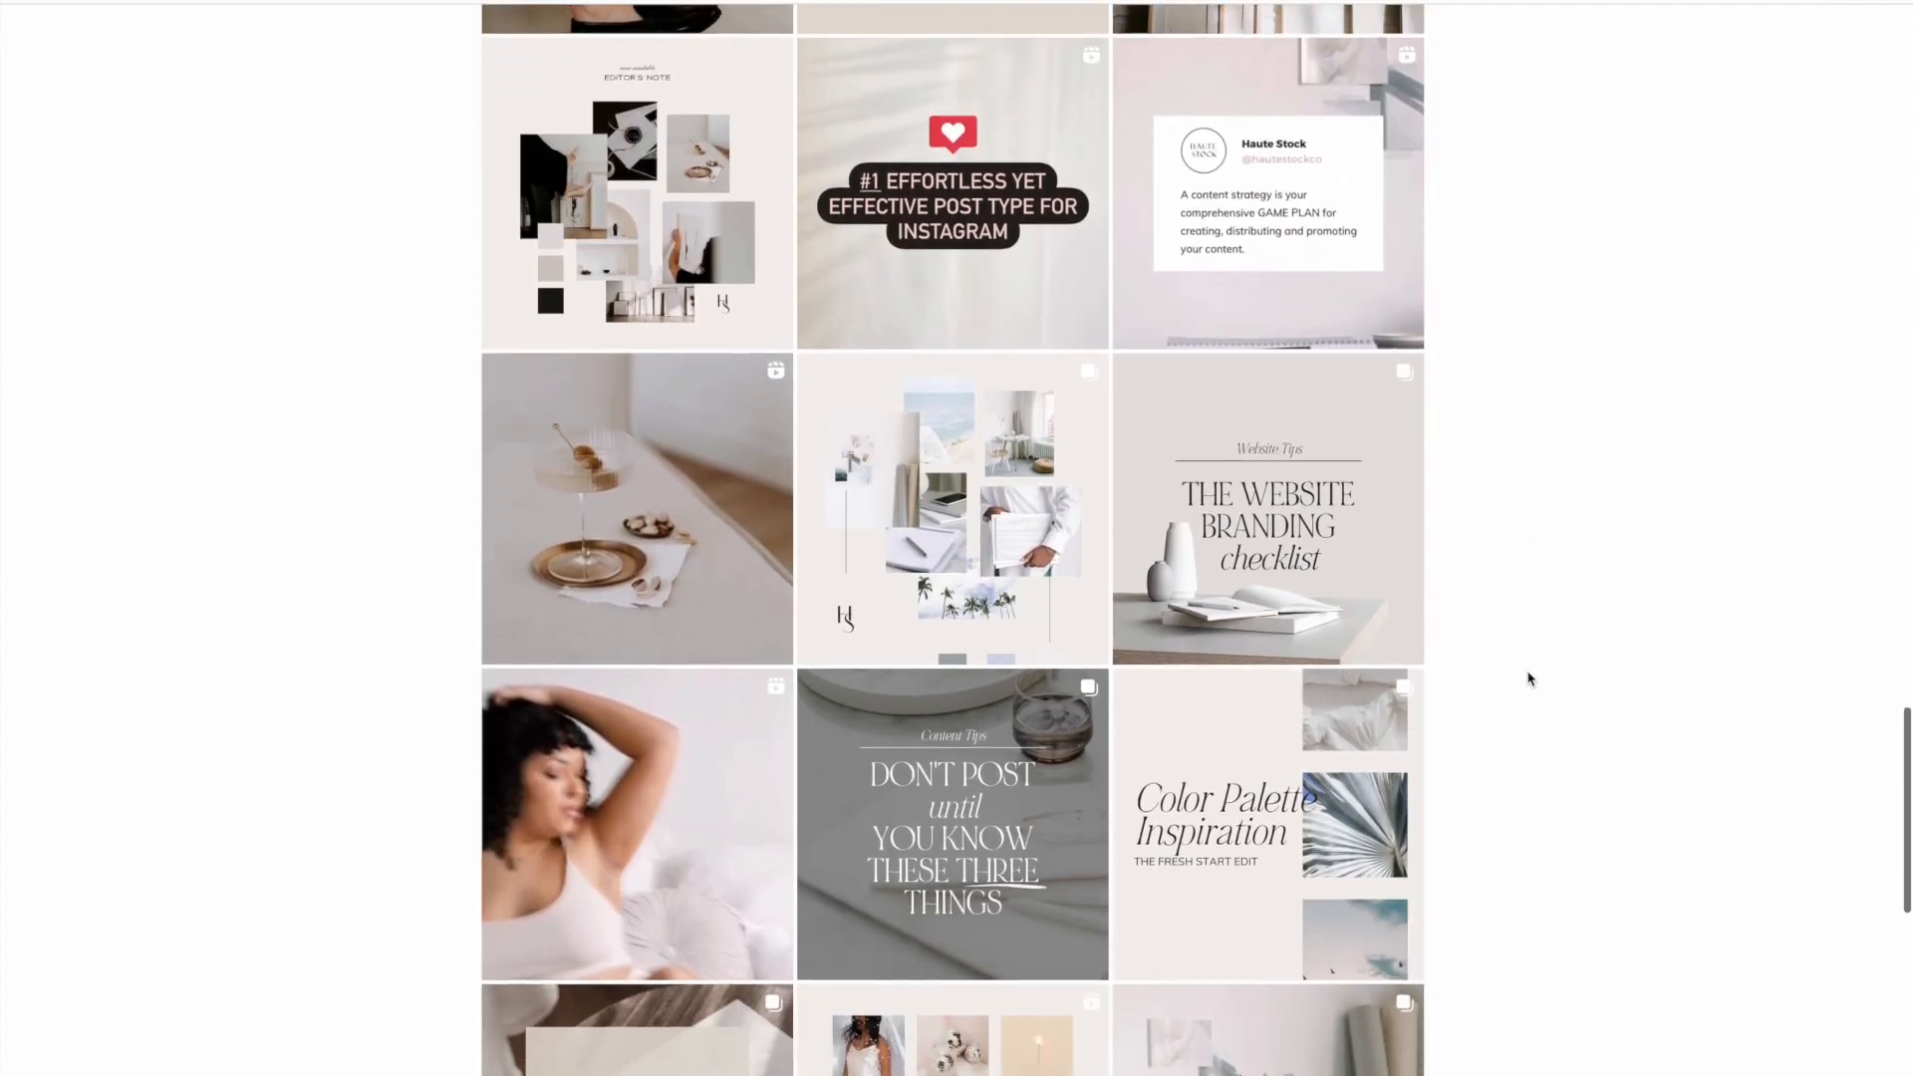
scroll(1528, 678, down, 3)
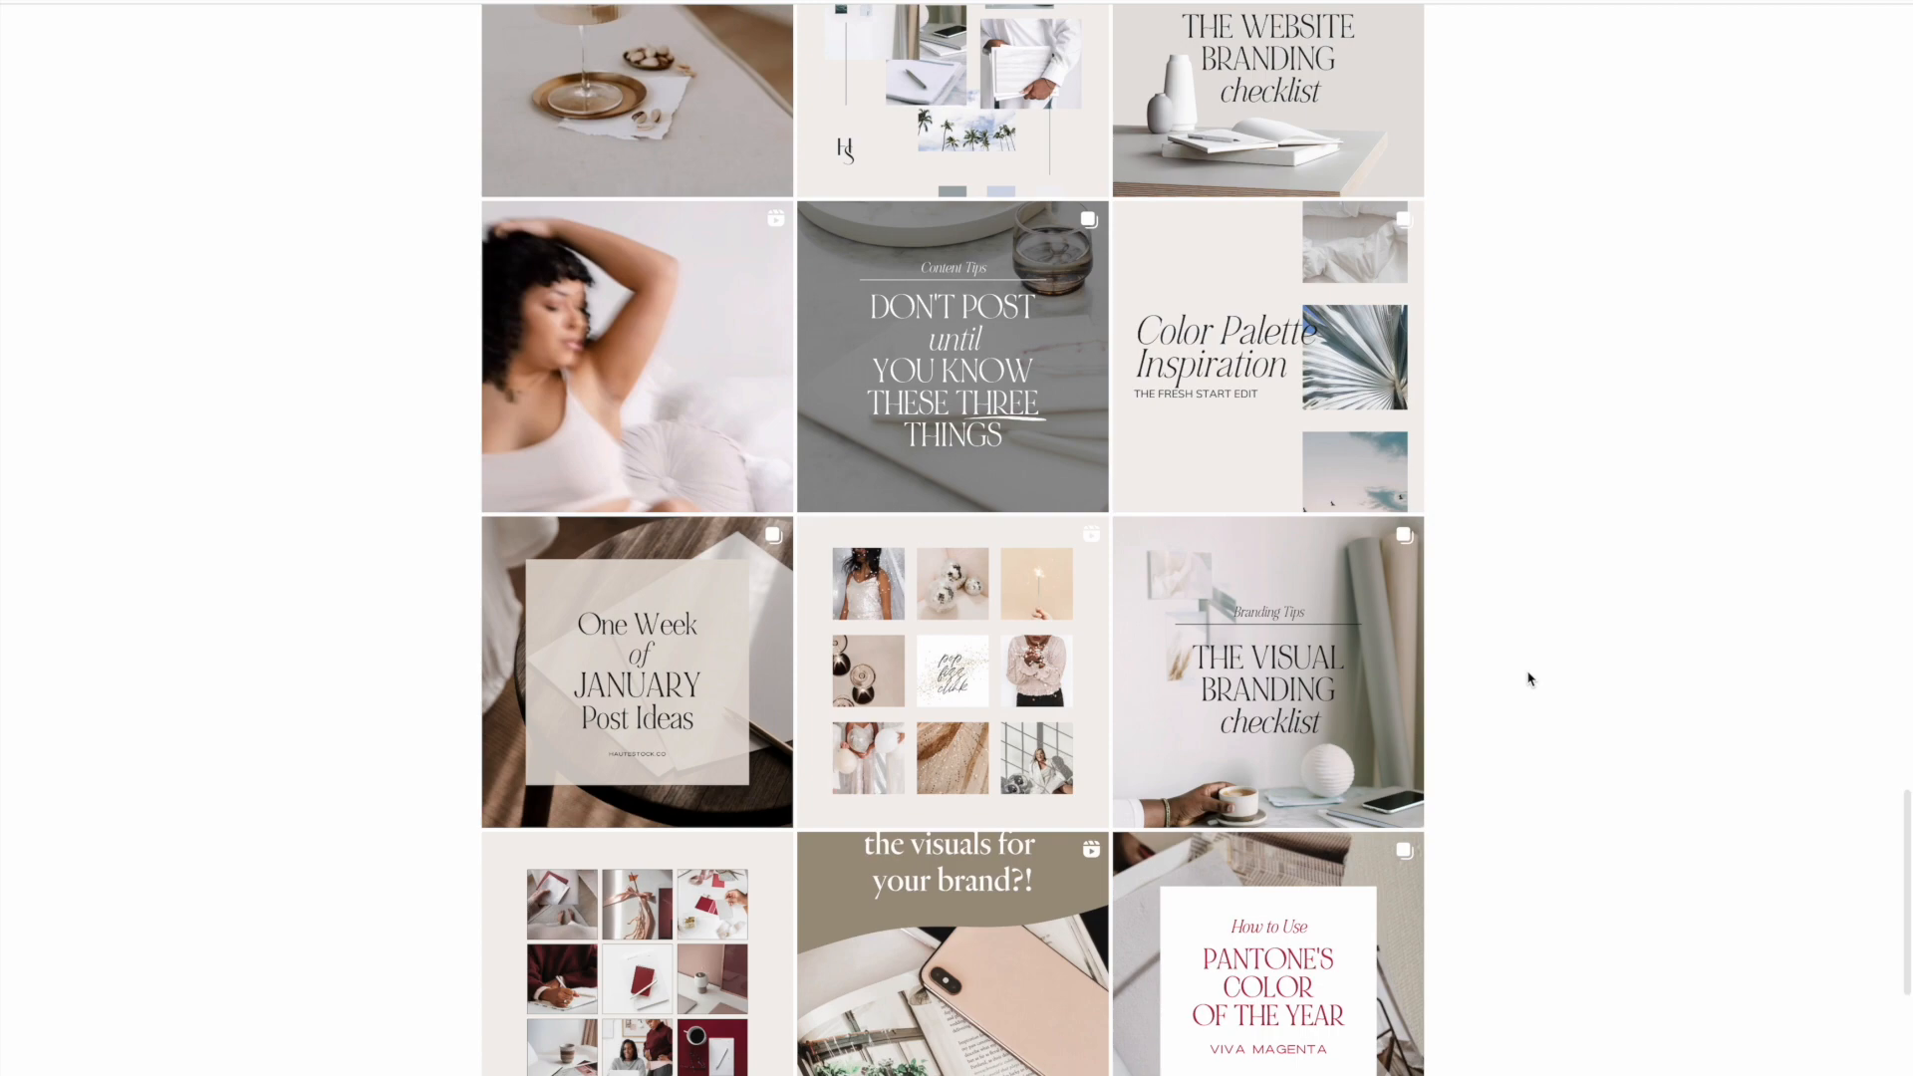
scroll(1528, 678, down, 2)
scroll(1527, 678, down, 3)
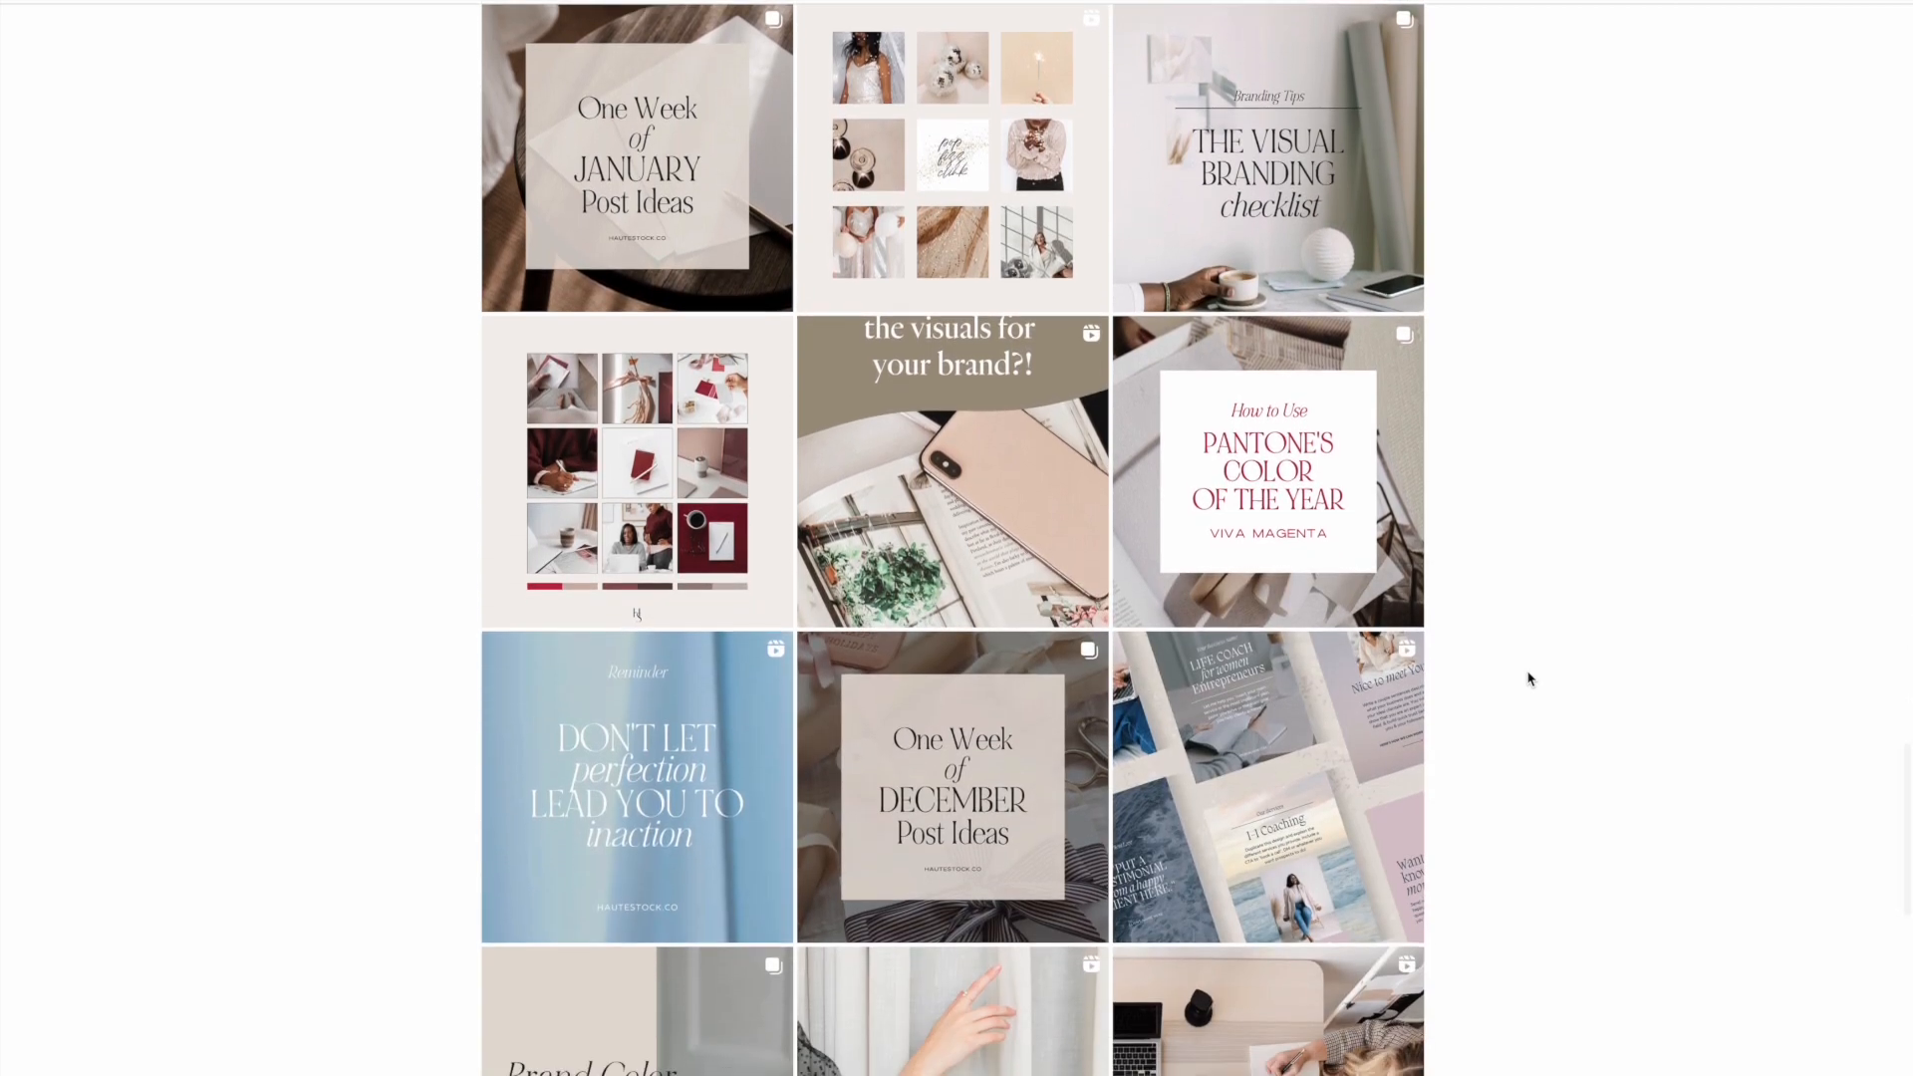
scroll(1528, 678, down, 3)
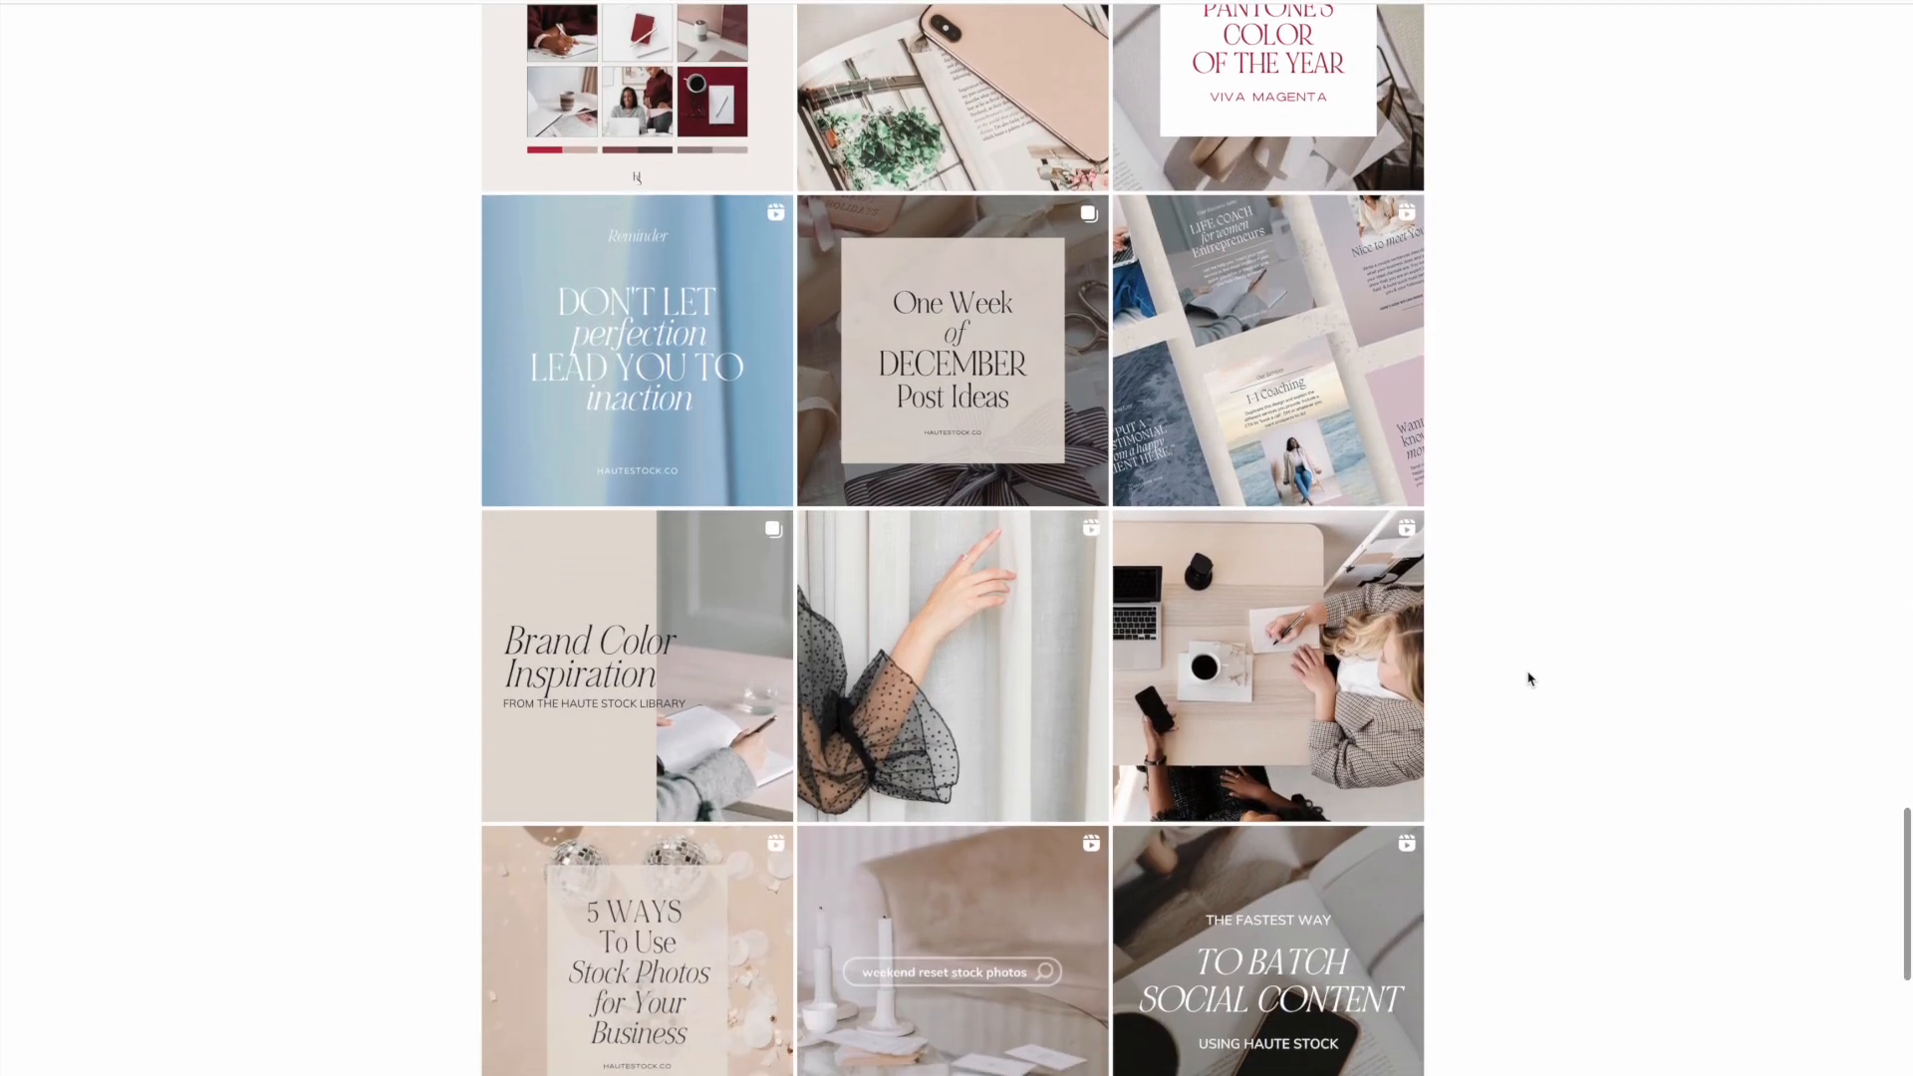
scroll(1528, 678, down, 3)
scroll(1528, 678, down, 4)
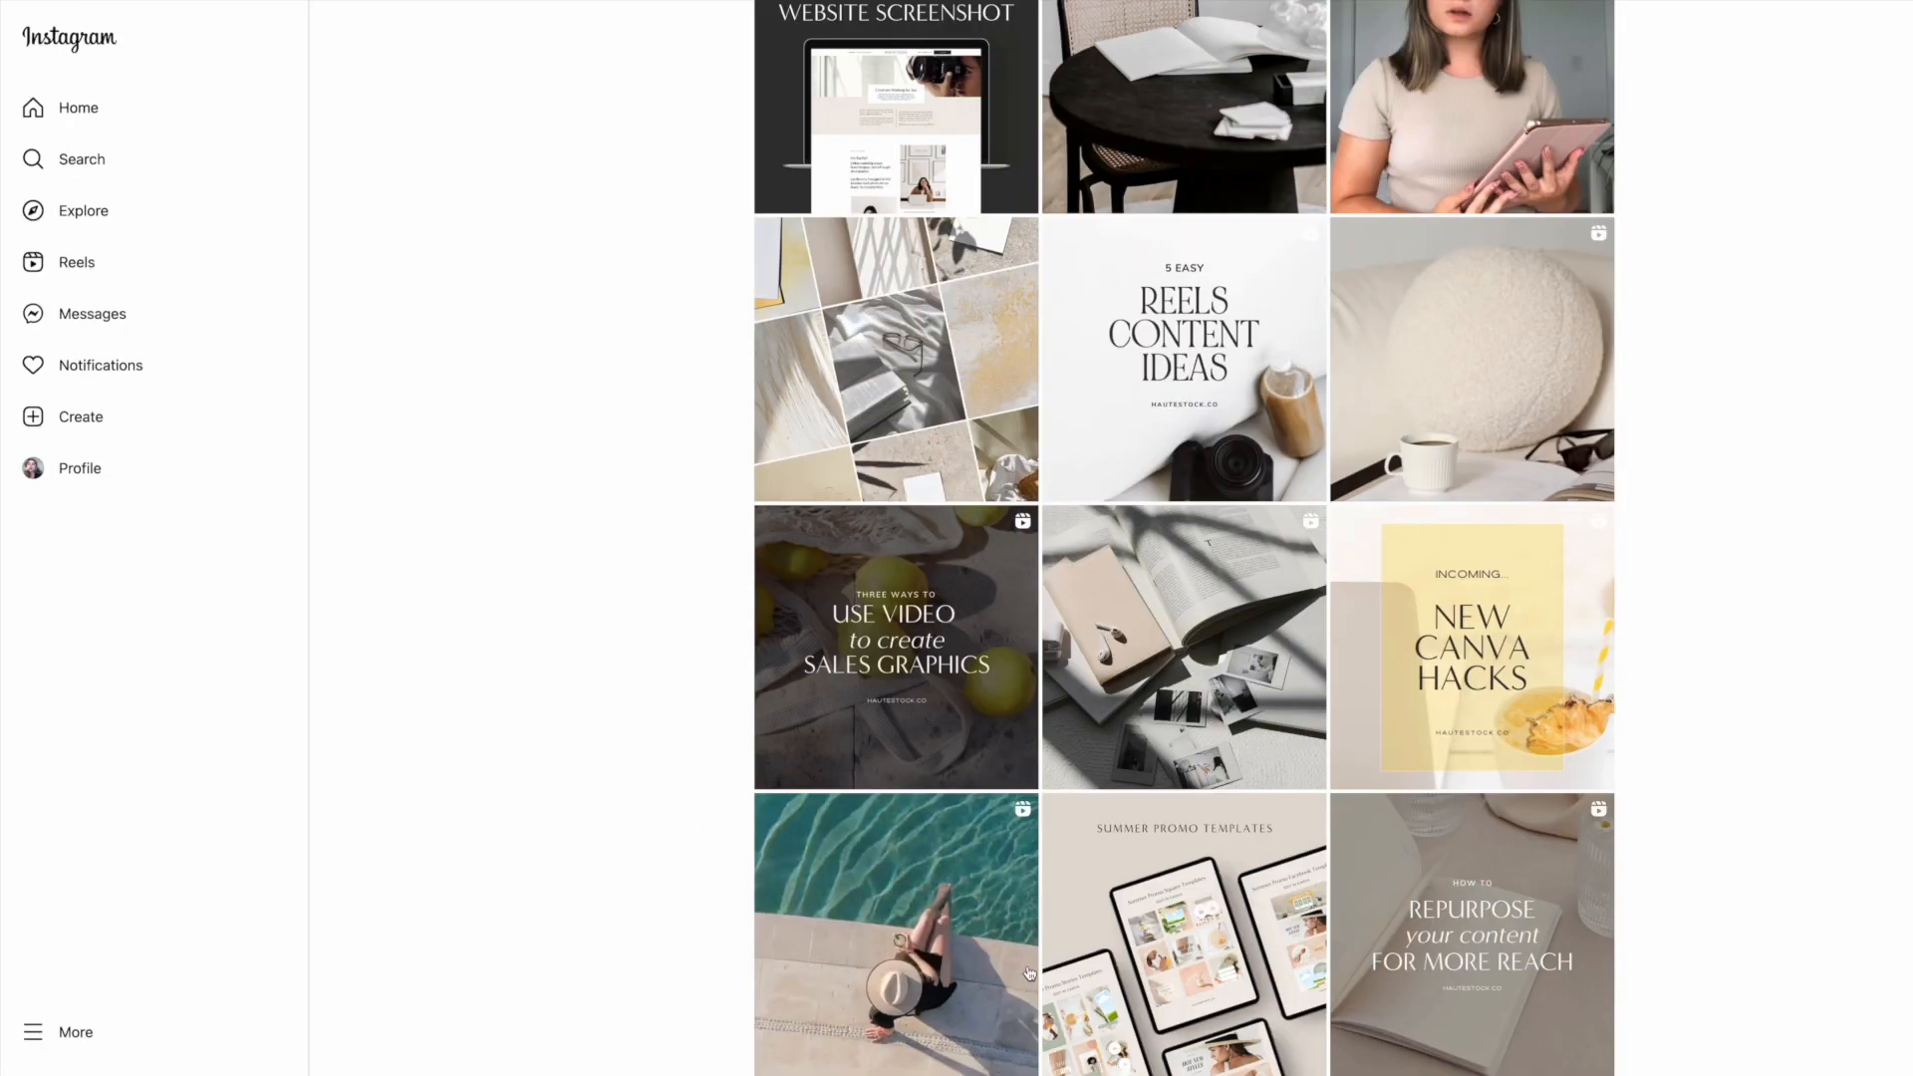
scroll(1649, 428, up, 10)
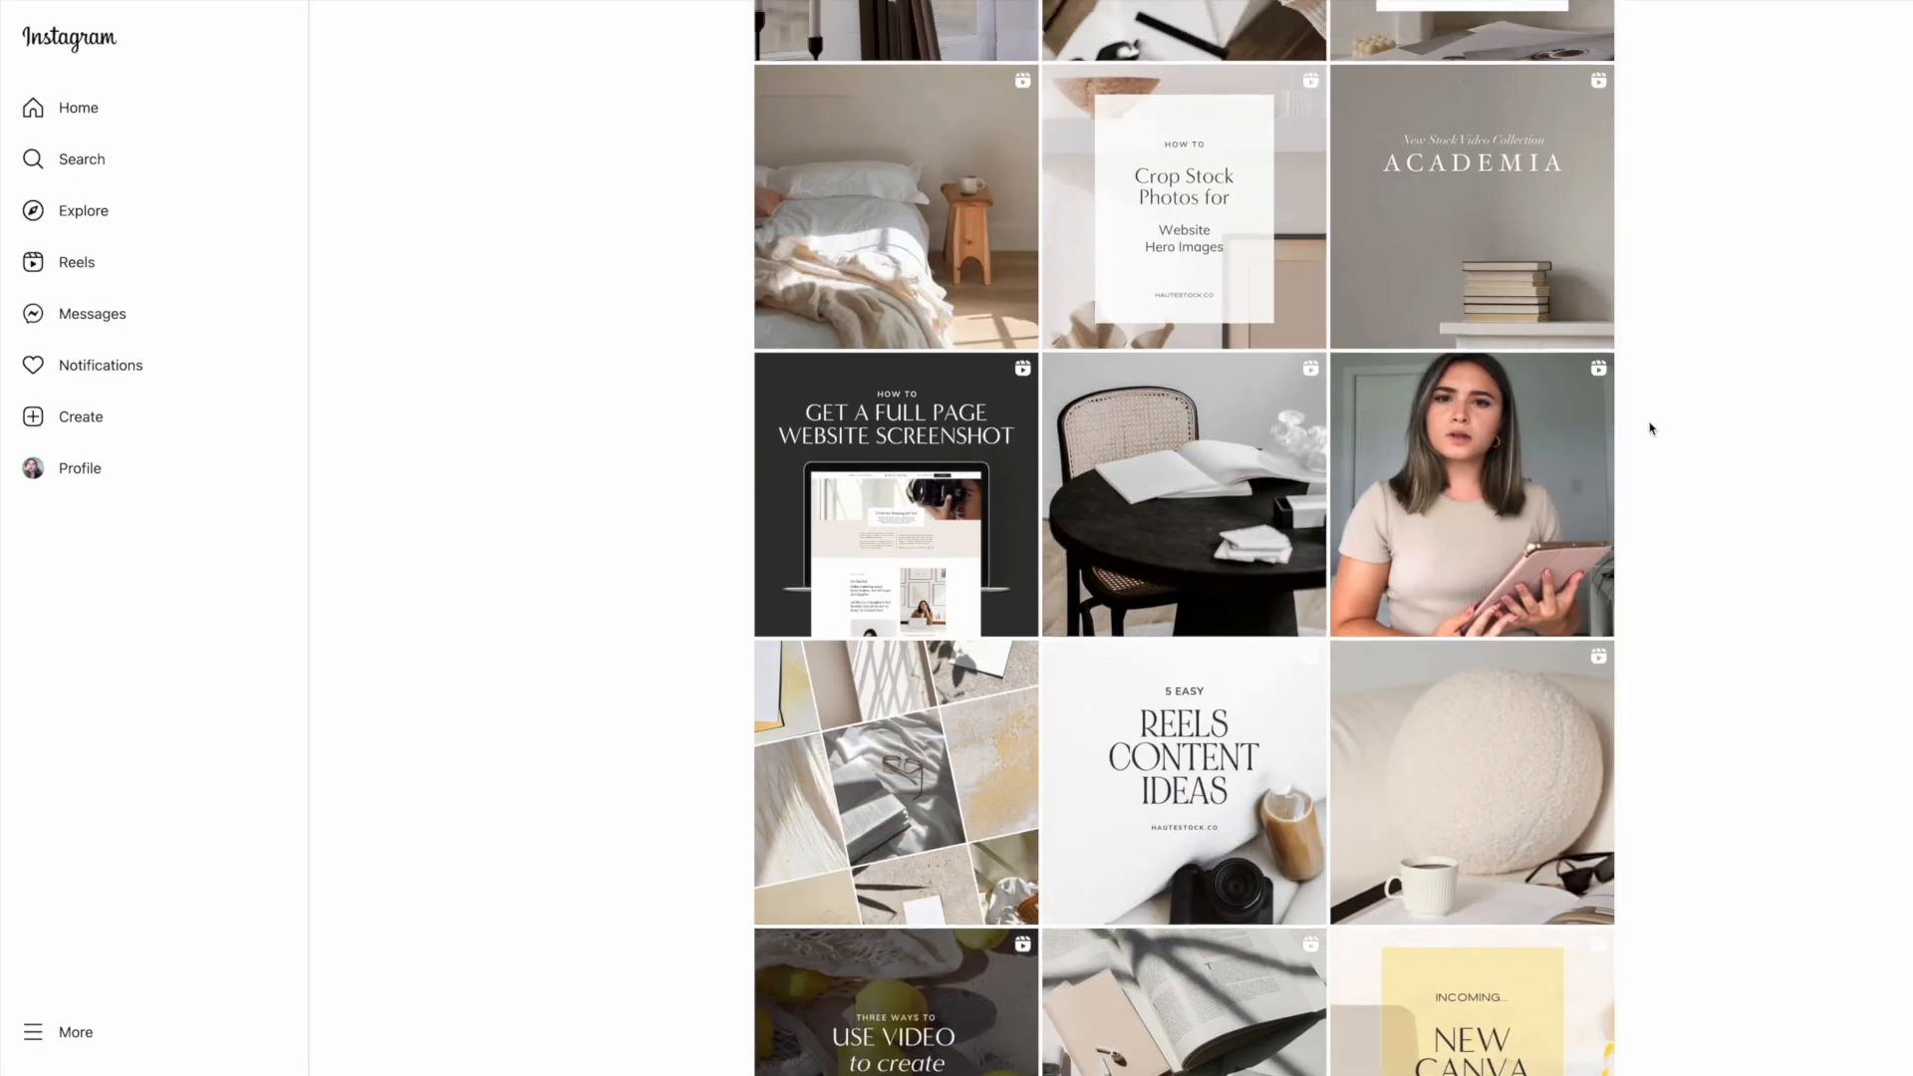
scroll(1650, 429, up, 3)
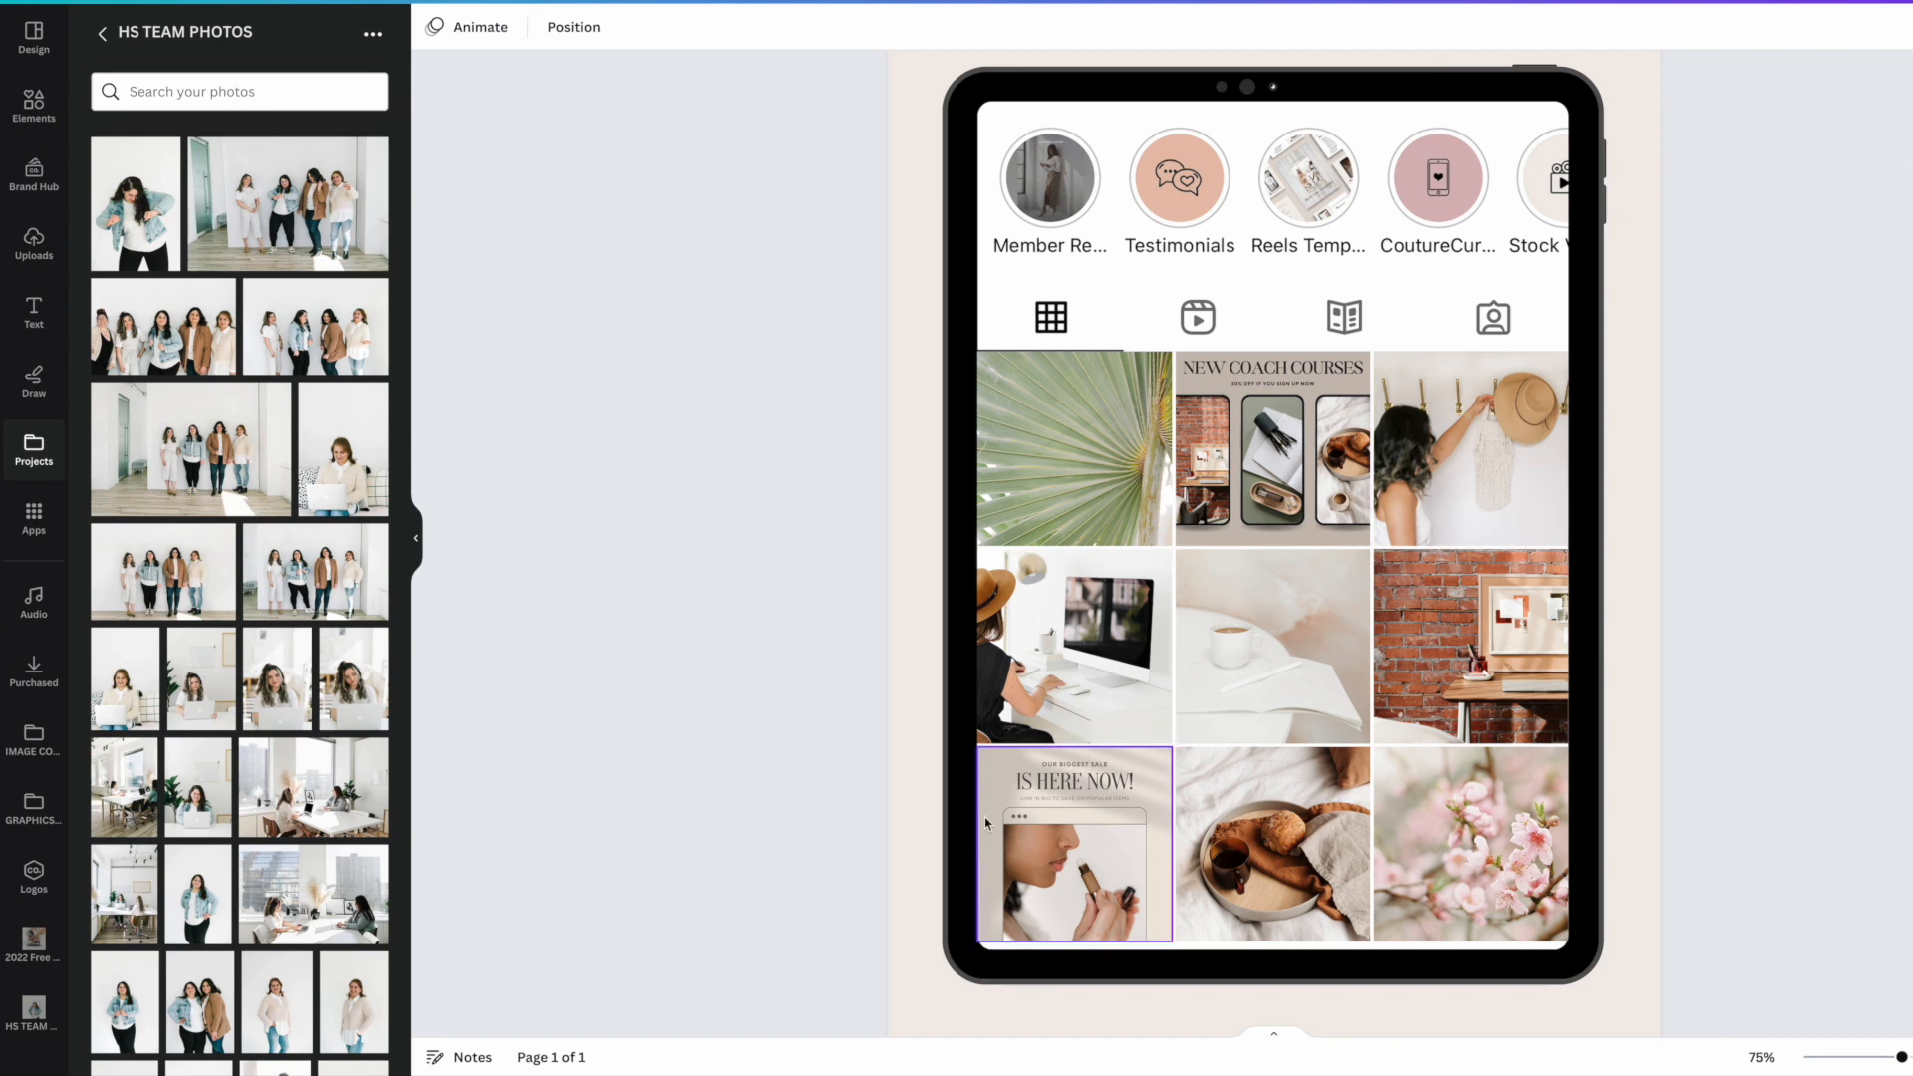
Step: Replace the palm leaf photo in the Instagram mockup's first grid tile with a team photo and collapse the photo library
drag(174, 338, 1041, 436)
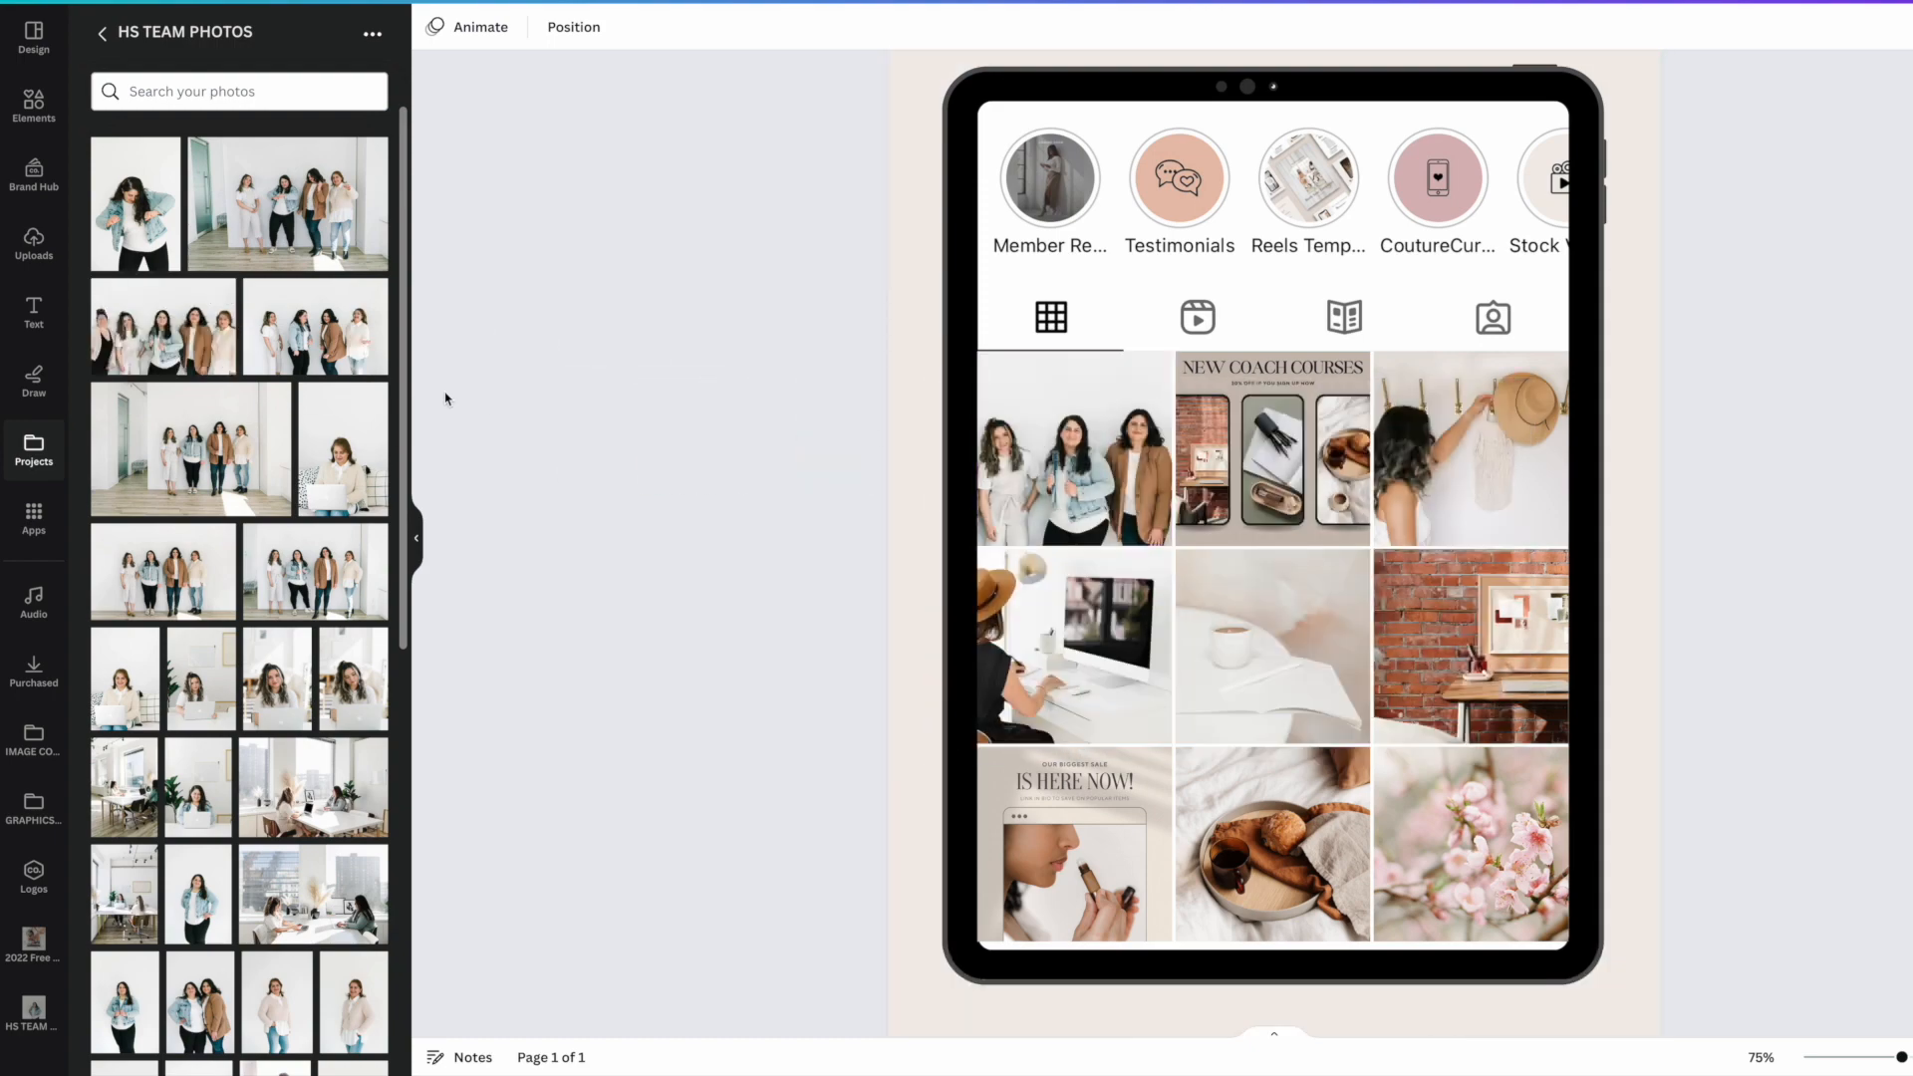
click(416, 543)
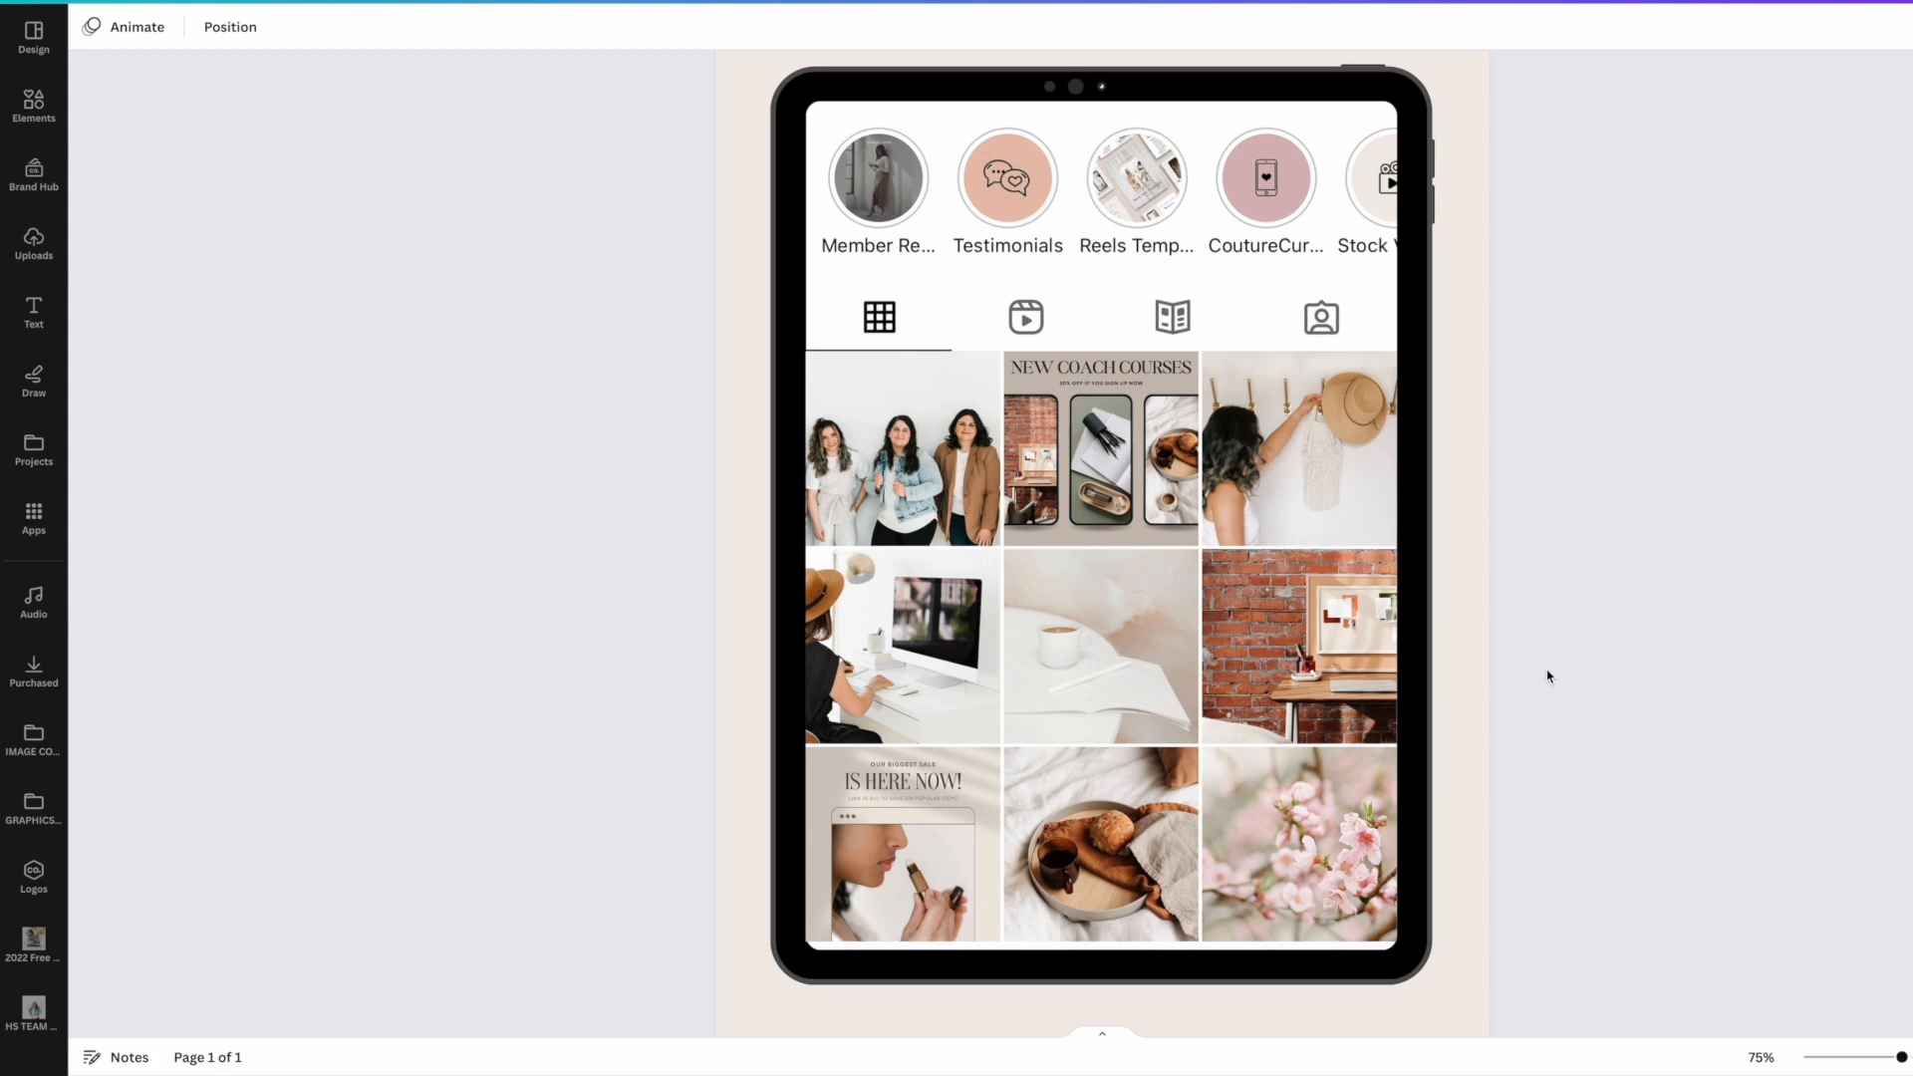
Step: Adjust the crop of the coffee cup photo in the centre tile of the Instagram grid
click(1131, 650)
double_click(1132, 651)
drag(1370, 452, 1579, 456)
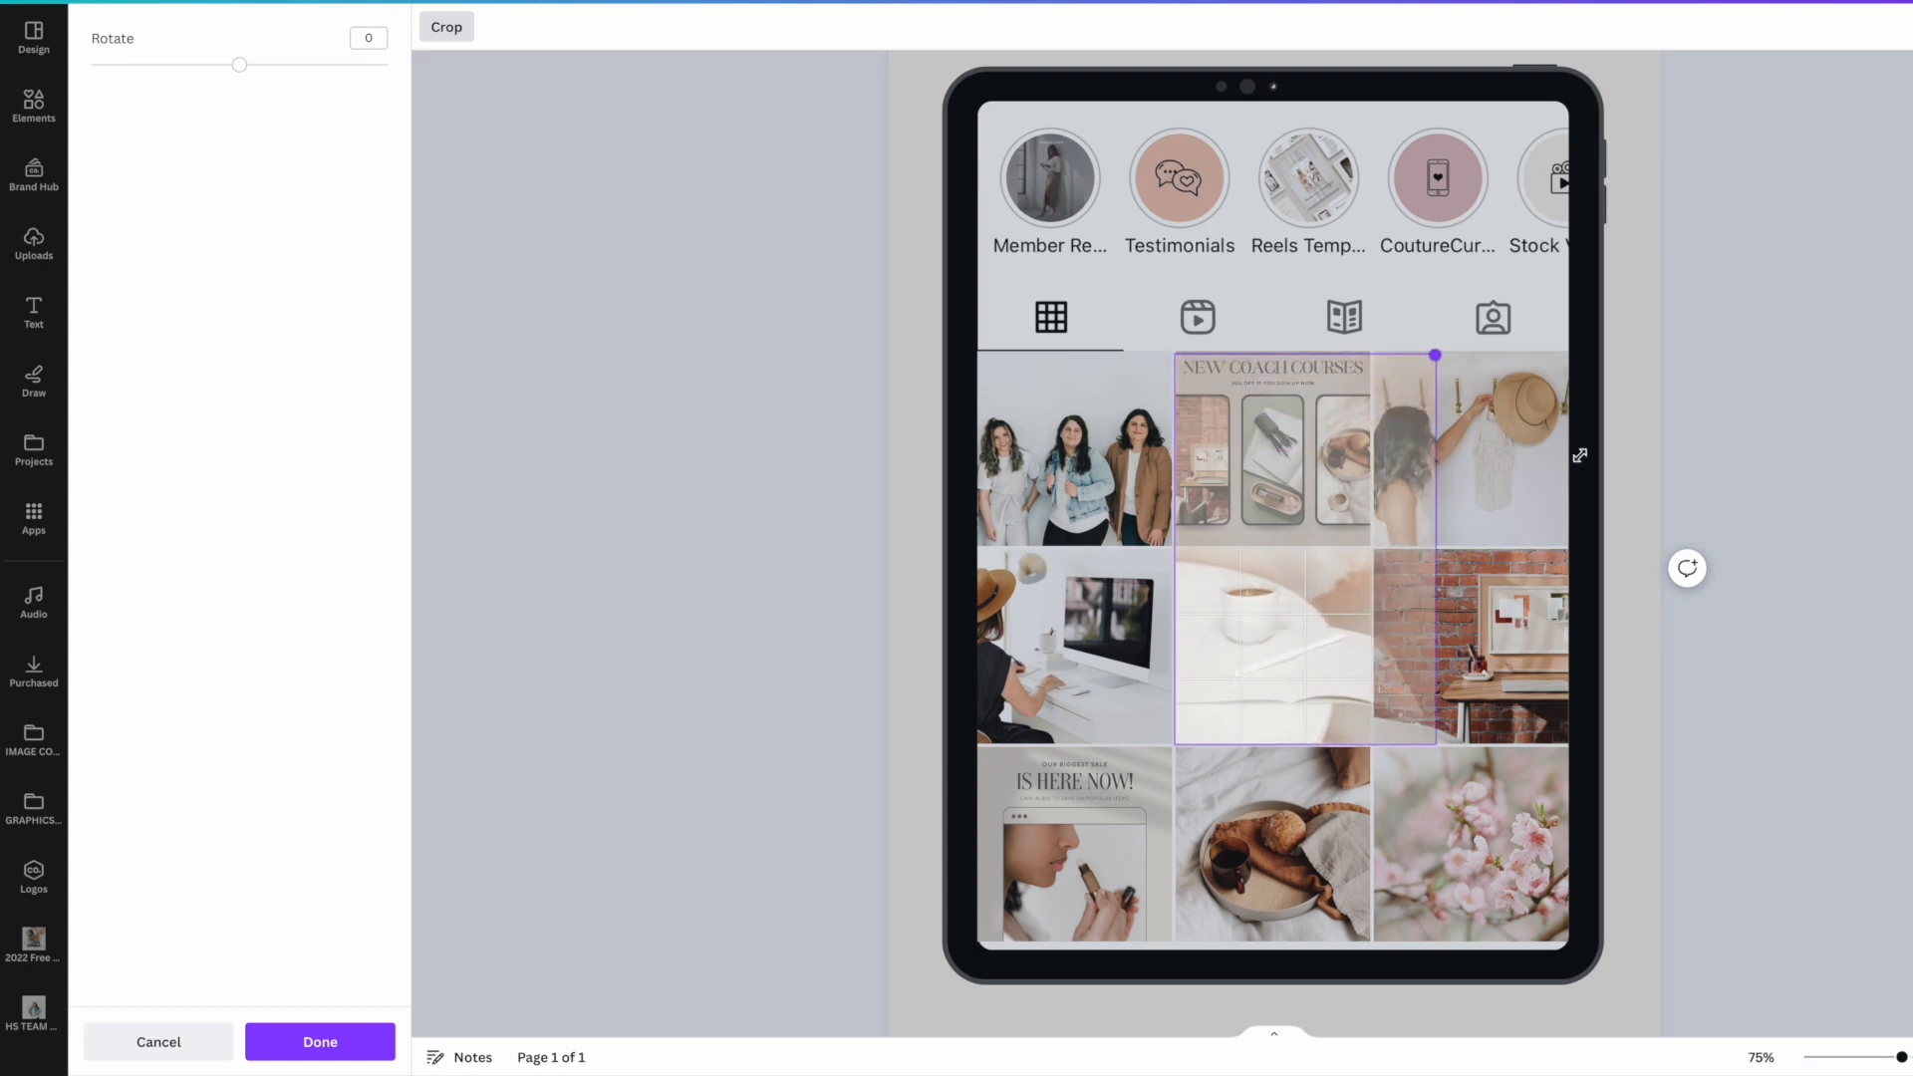
click(1670, 470)
click(1670, 470)
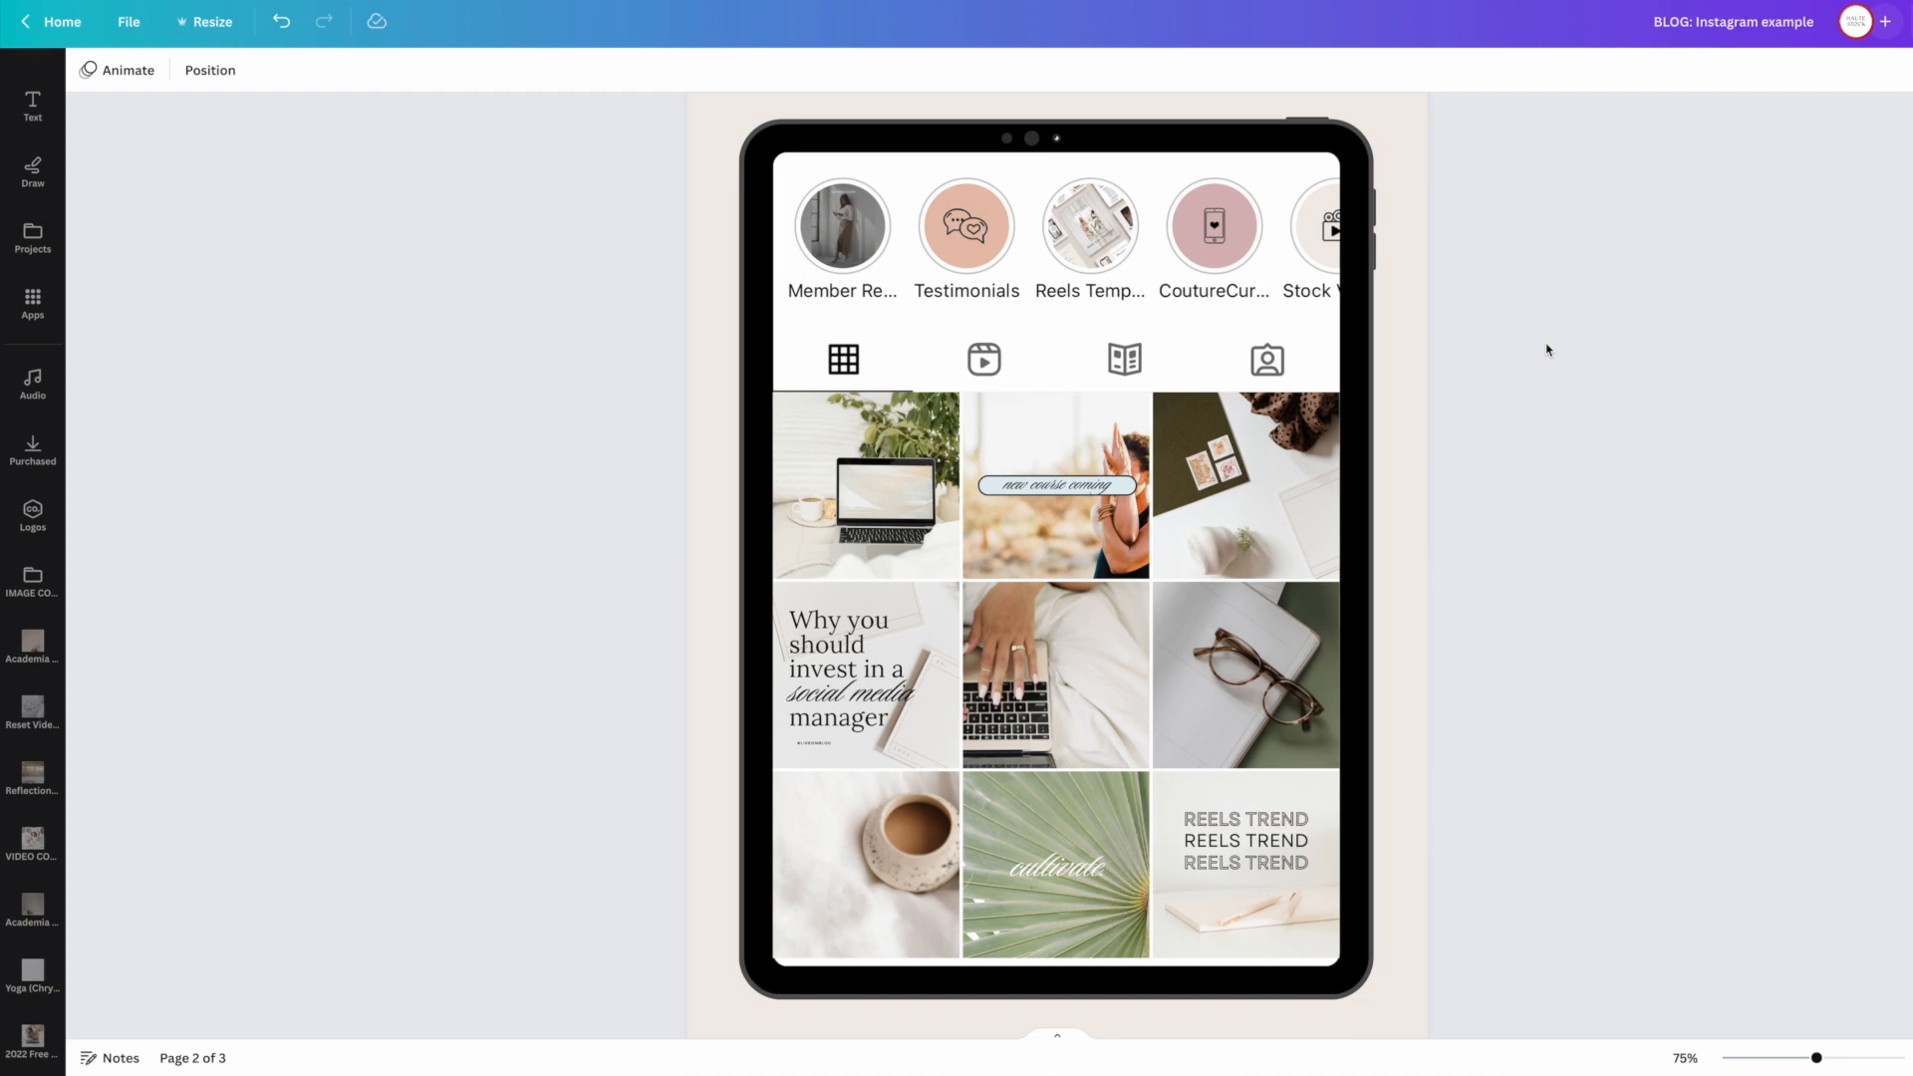
Step: Review the Instagram grid mockups on pages 2 and 3
scroll(1547, 349, down, 10)
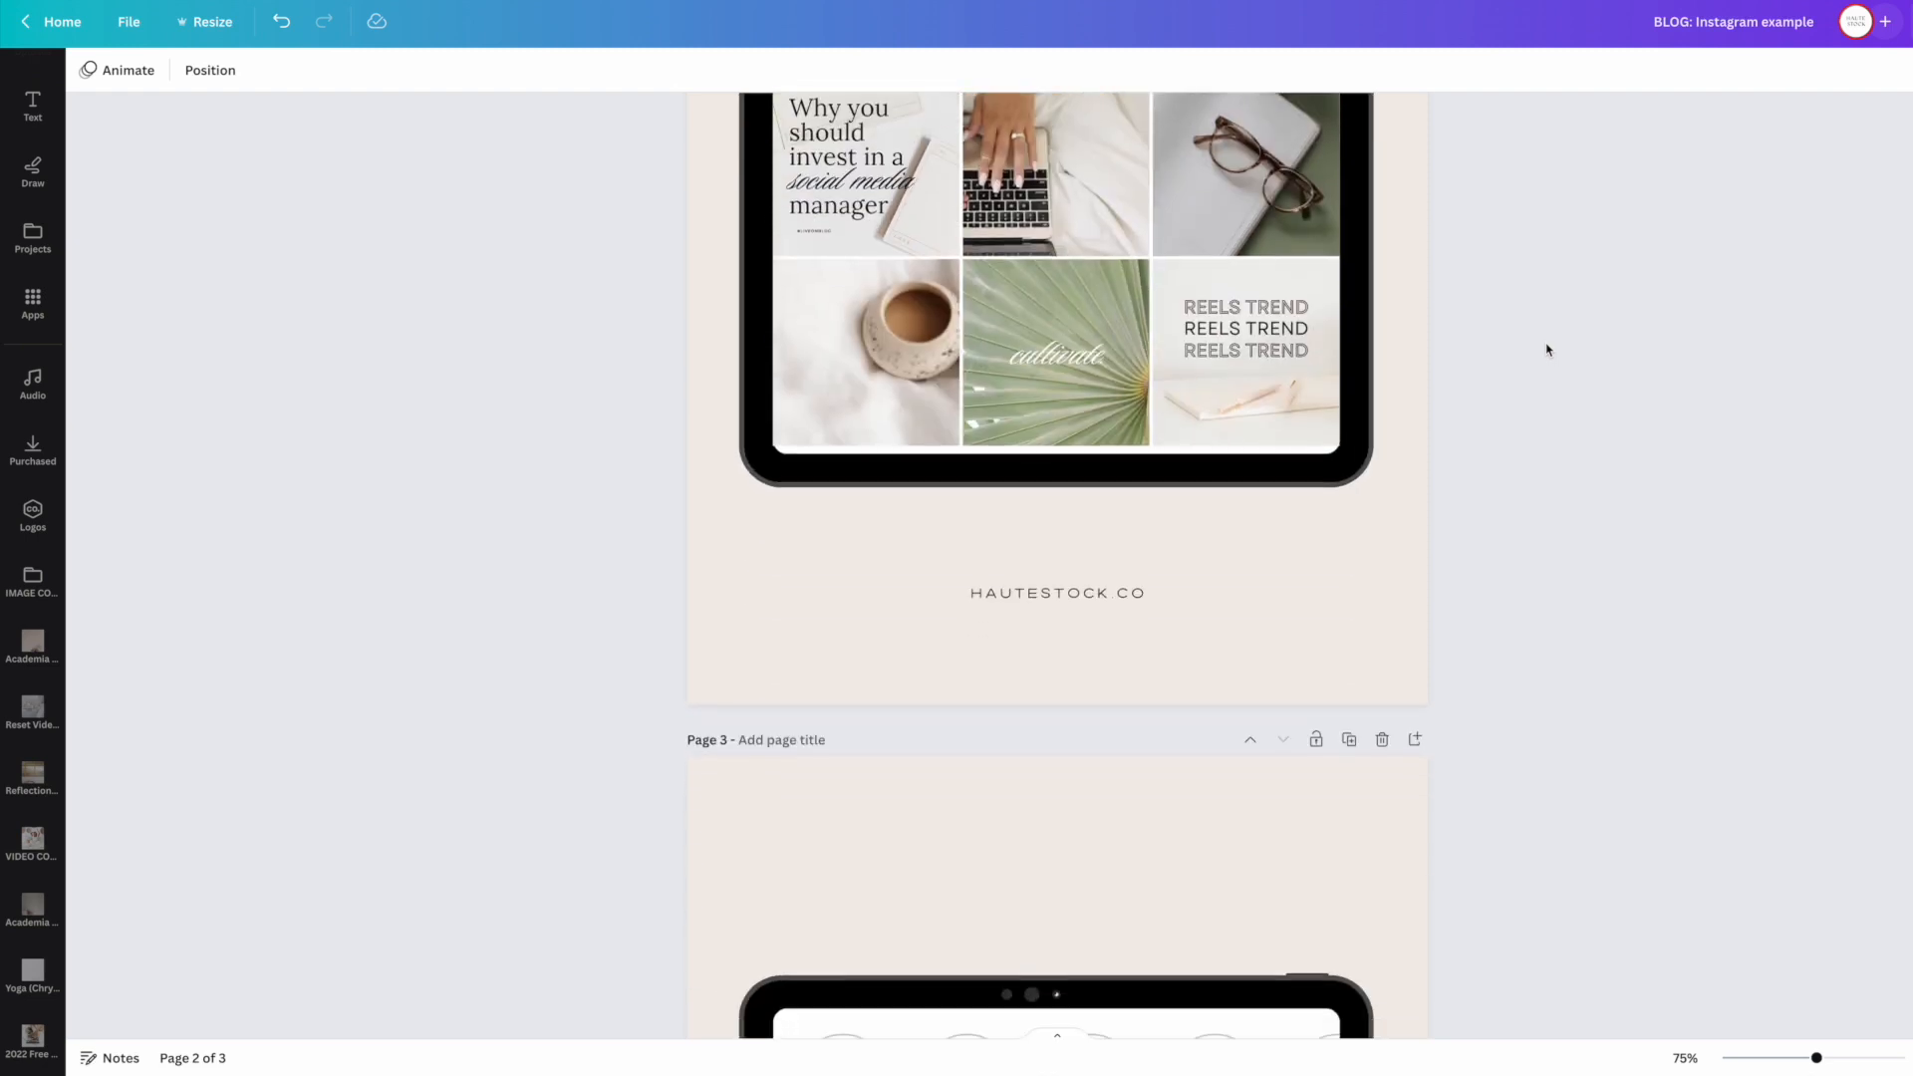
scroll(1547, 349, down, 3)
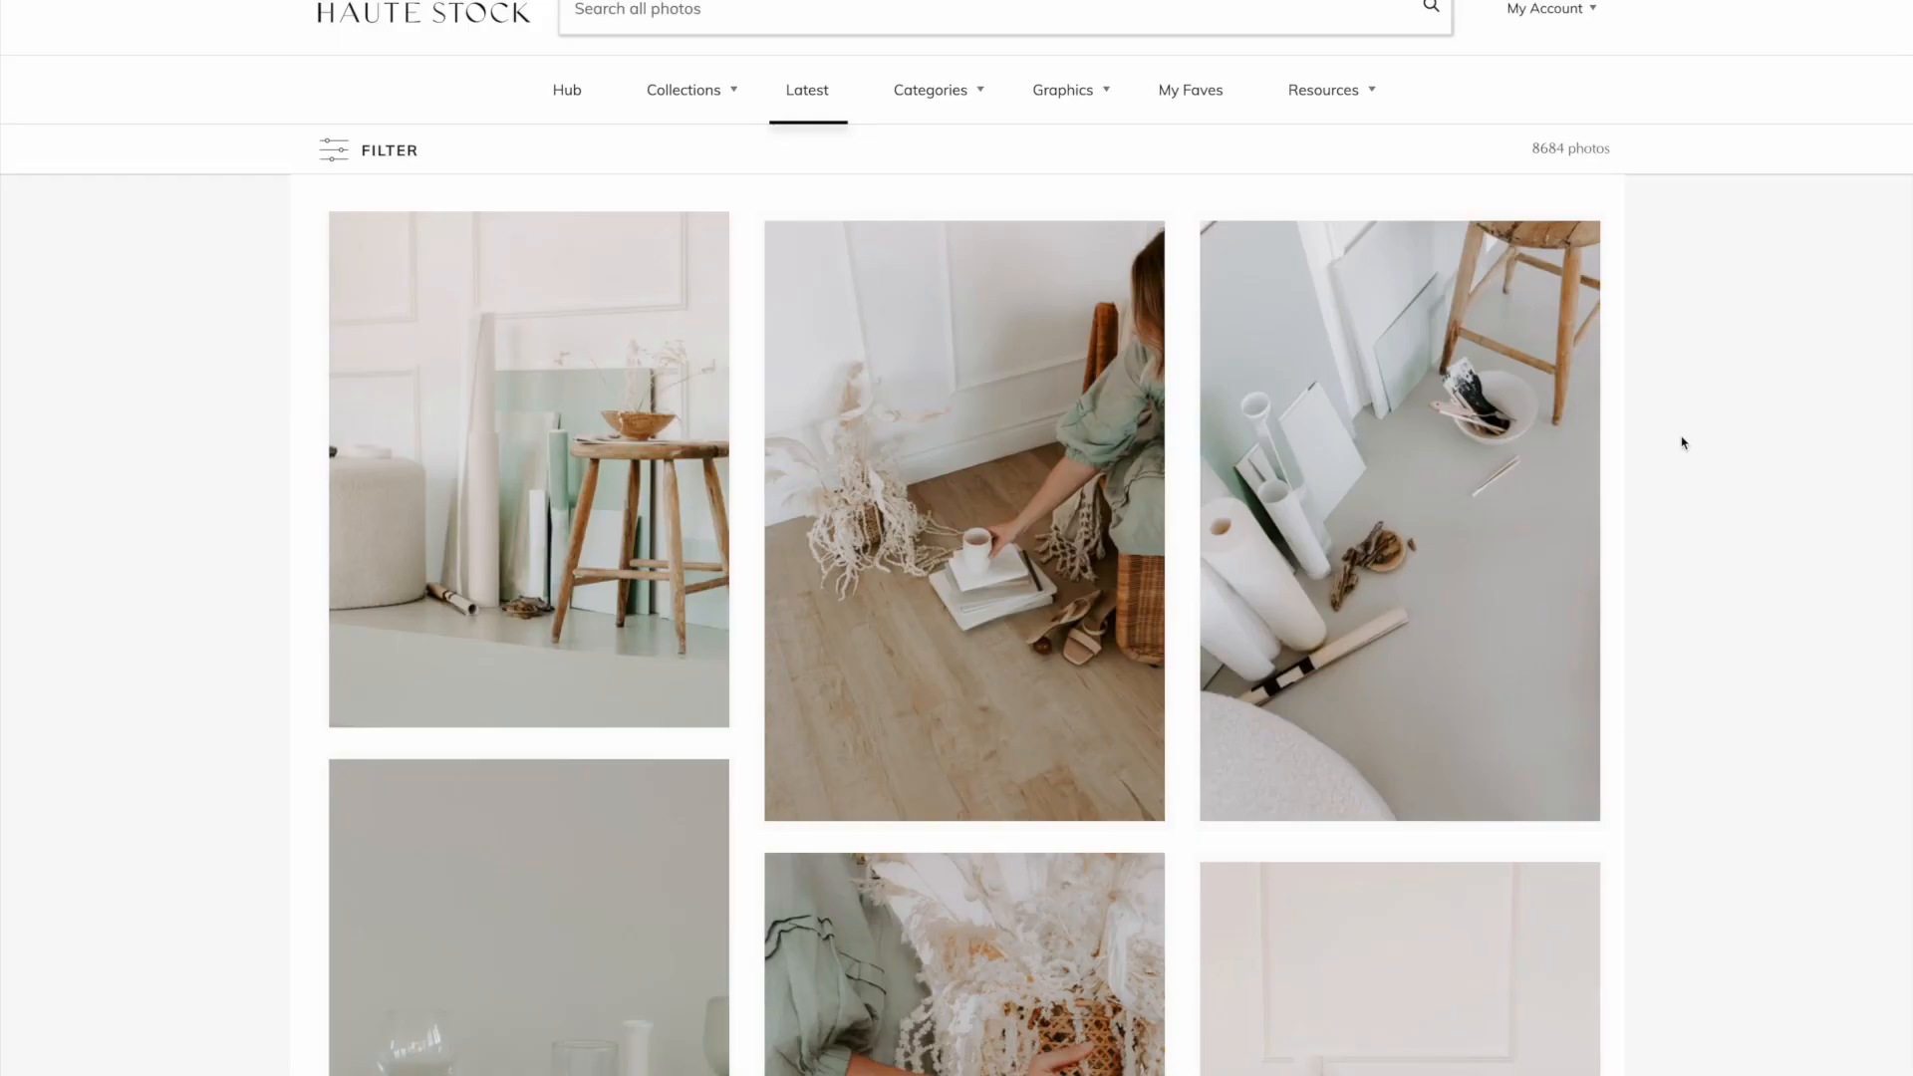
Step: Browse the latest photos, the videos and the Canva templates in the Haute Stock library
scroll(1682, 442, down, 15)
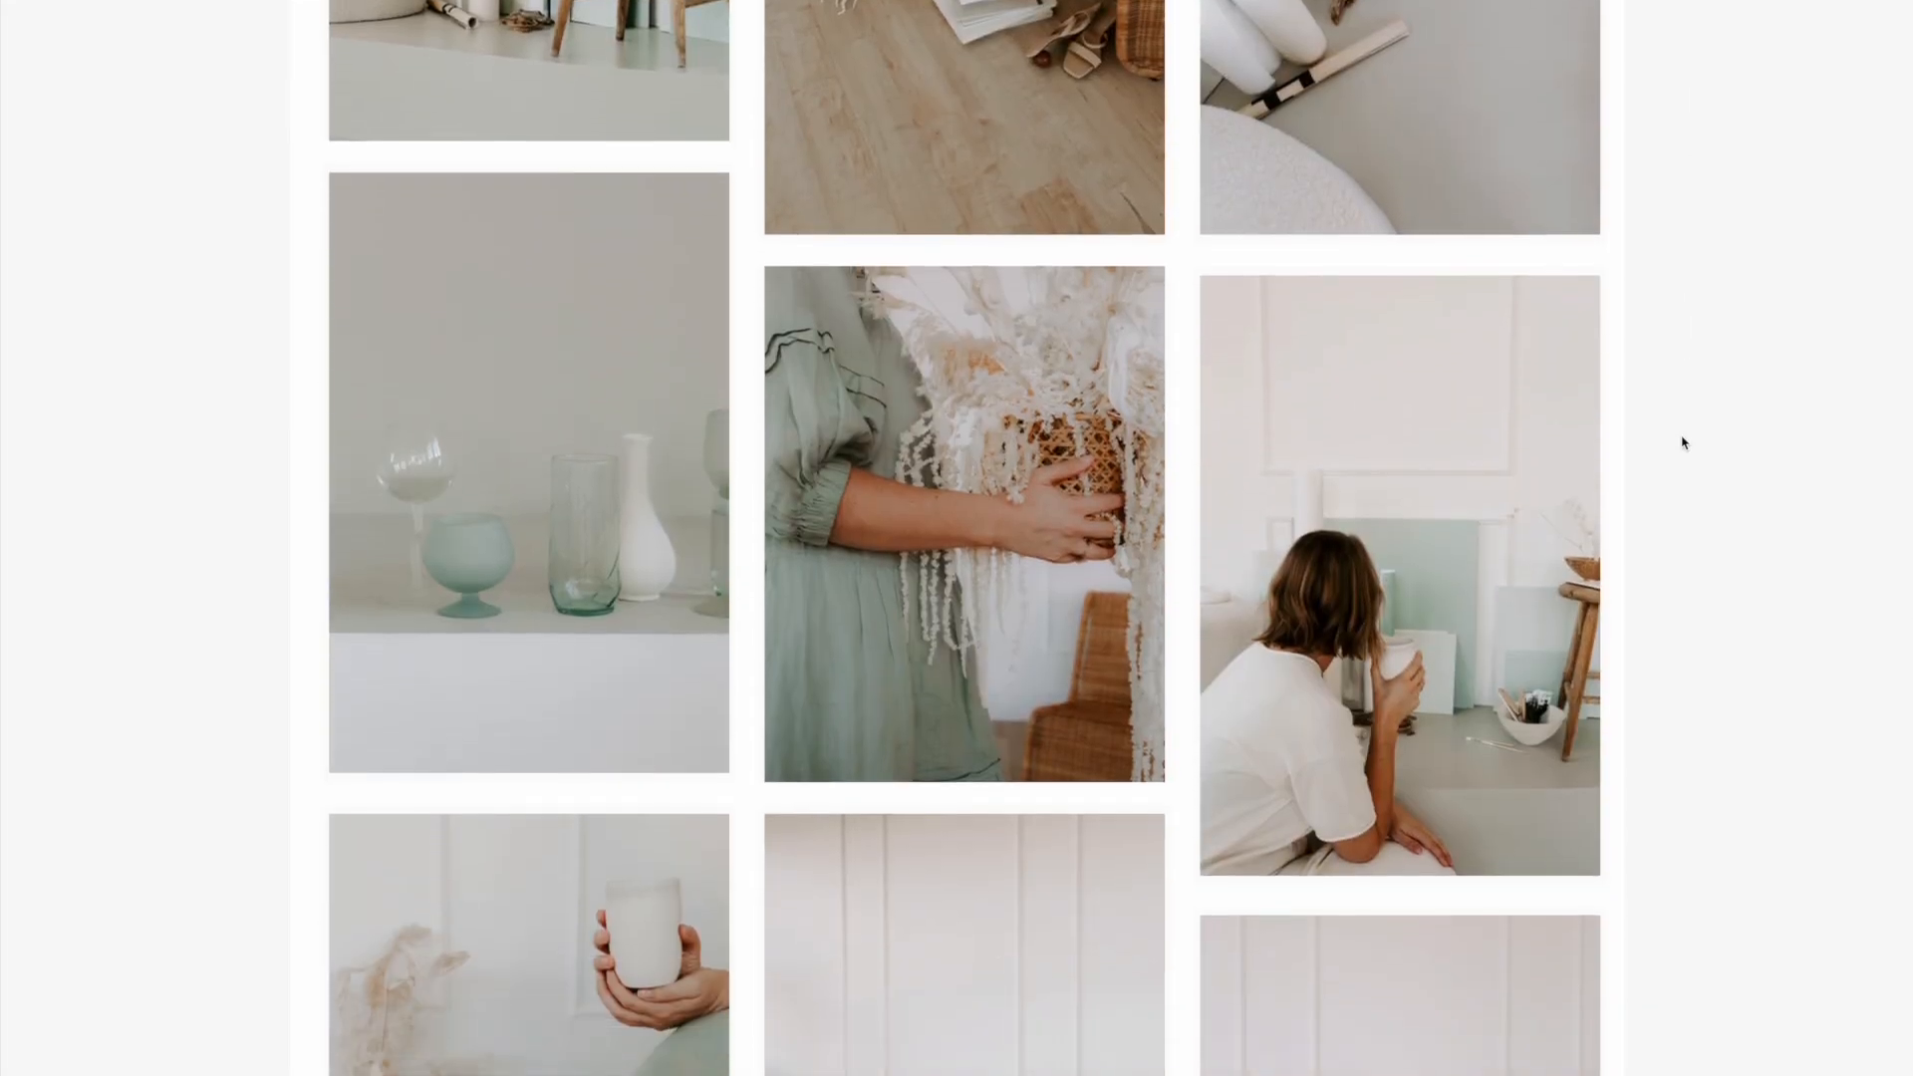
scroll(1681, 442, down, 12)
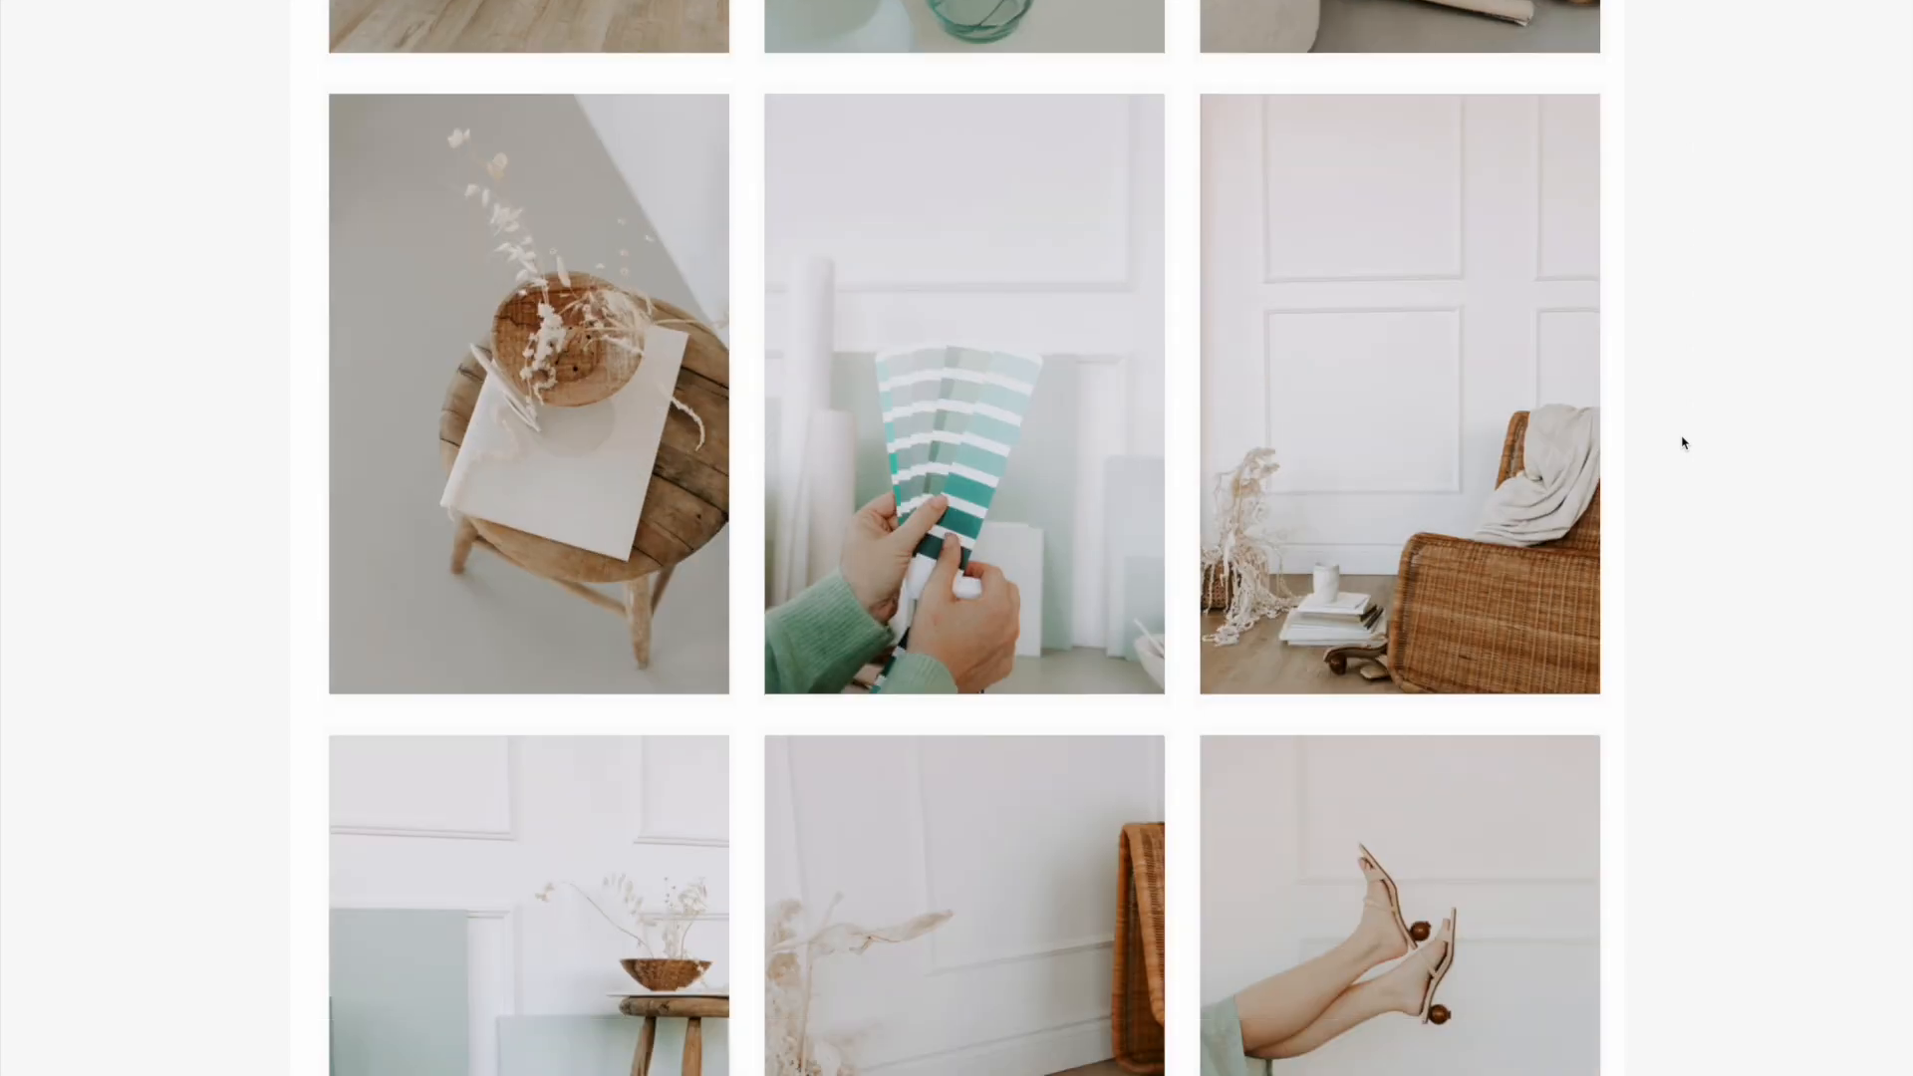
mouse_move(1554, 153)
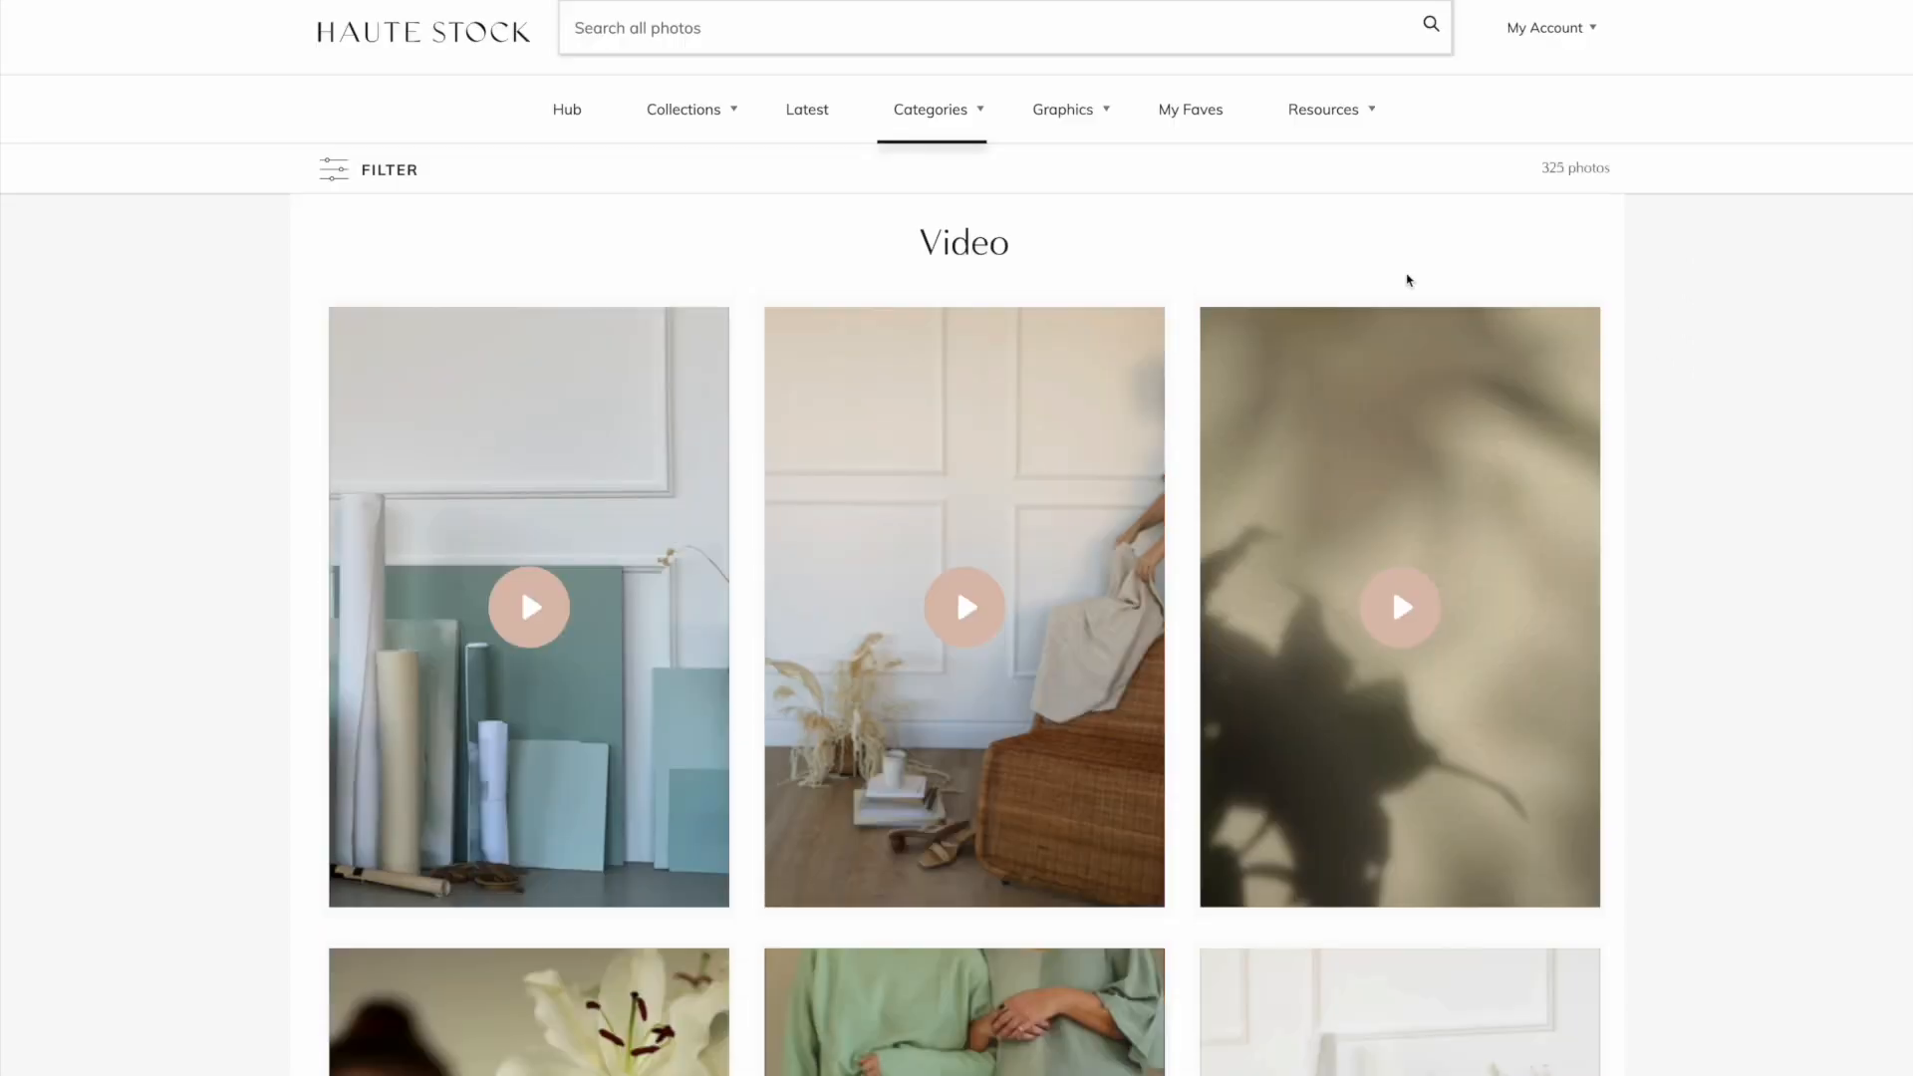
mouse_move(1455, 547)
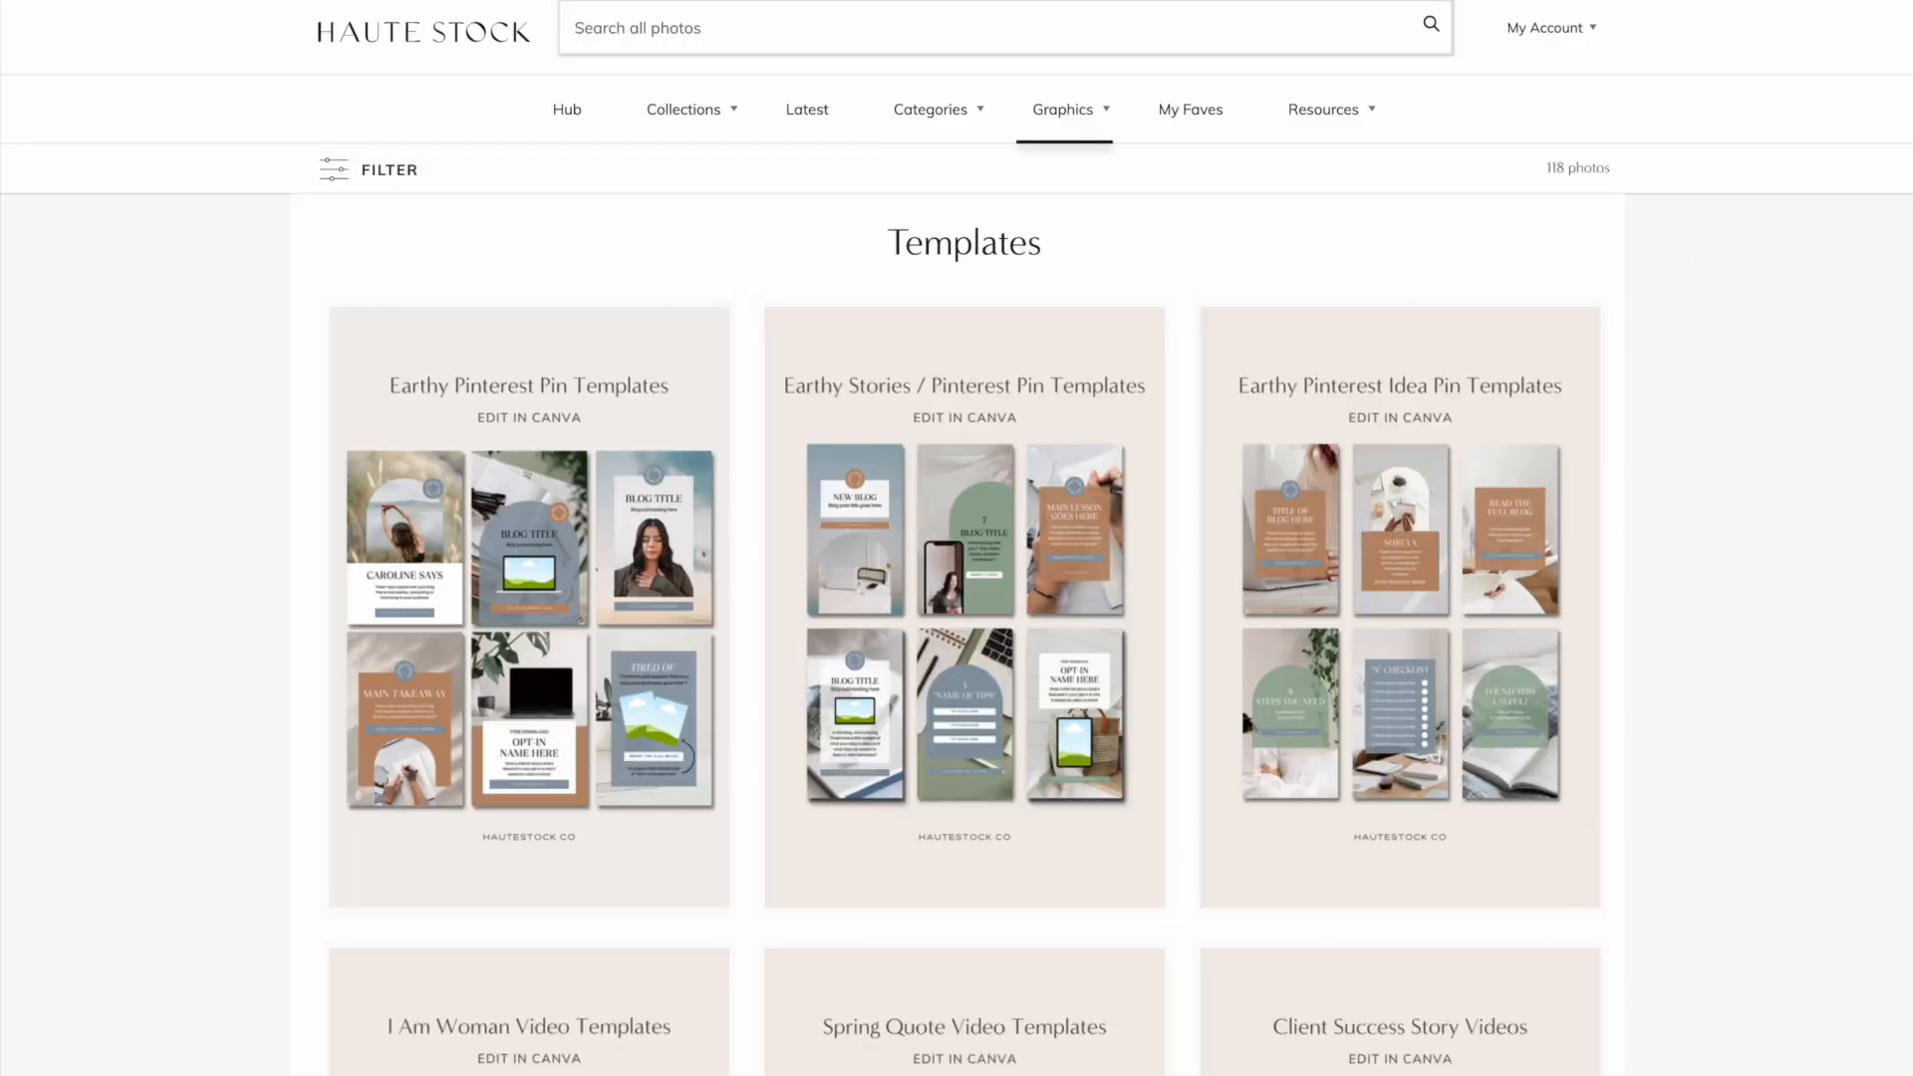